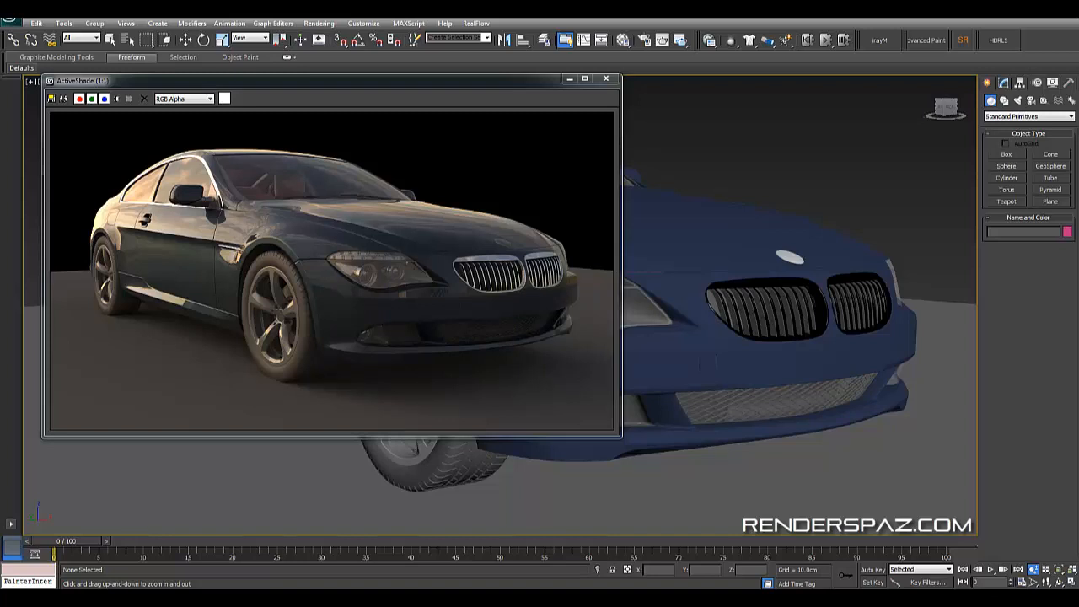
- Inspect the headlight up close in the ActiveShade render and close the render window
{"action": "key", "text": "ctrl+s"}
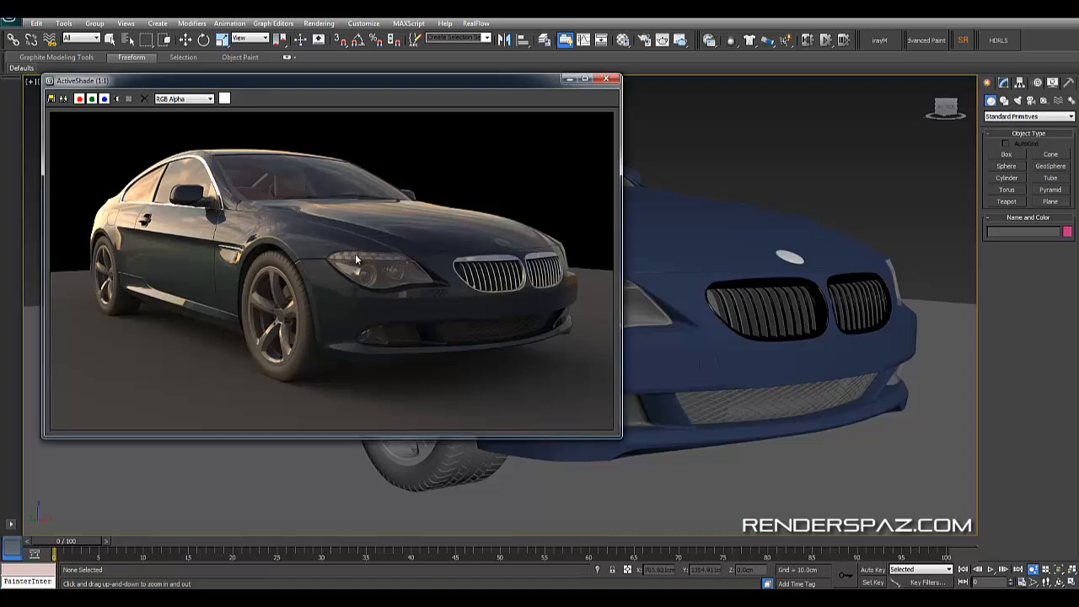
{"action": "scroll", "coordinate": [355, 254], "scroll_direction": "up", "scroll_amount": 3}
{"action": "middle_click_drag", "start_coordinate": [387, 312], "coordinate": [307, 301]}
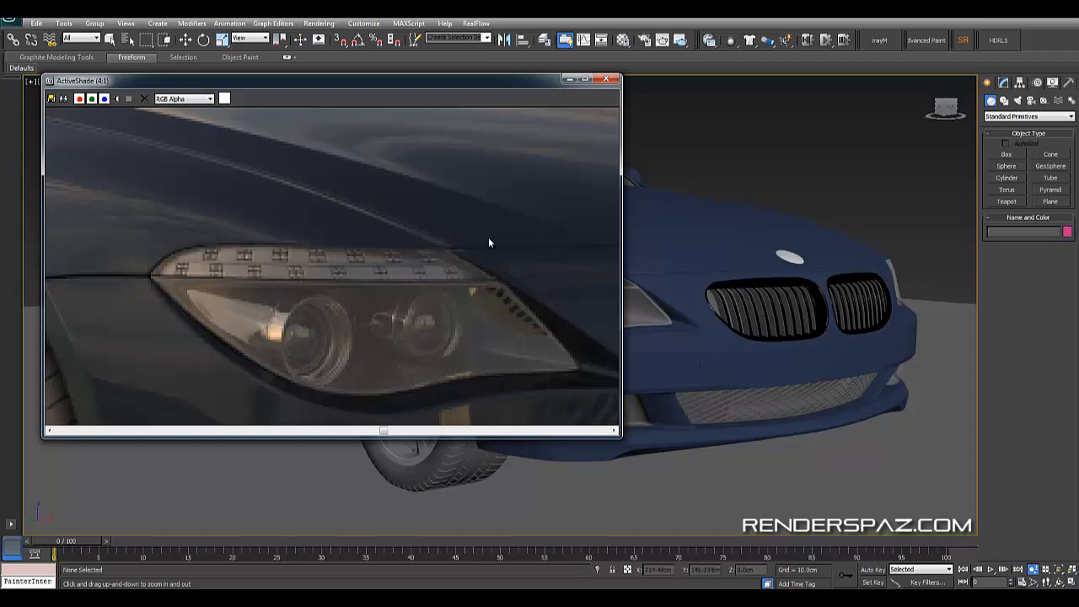
{"action": "scroll", "coordinate": [364, 313], "scroll_direction": "down", "scroll_amount": 2}
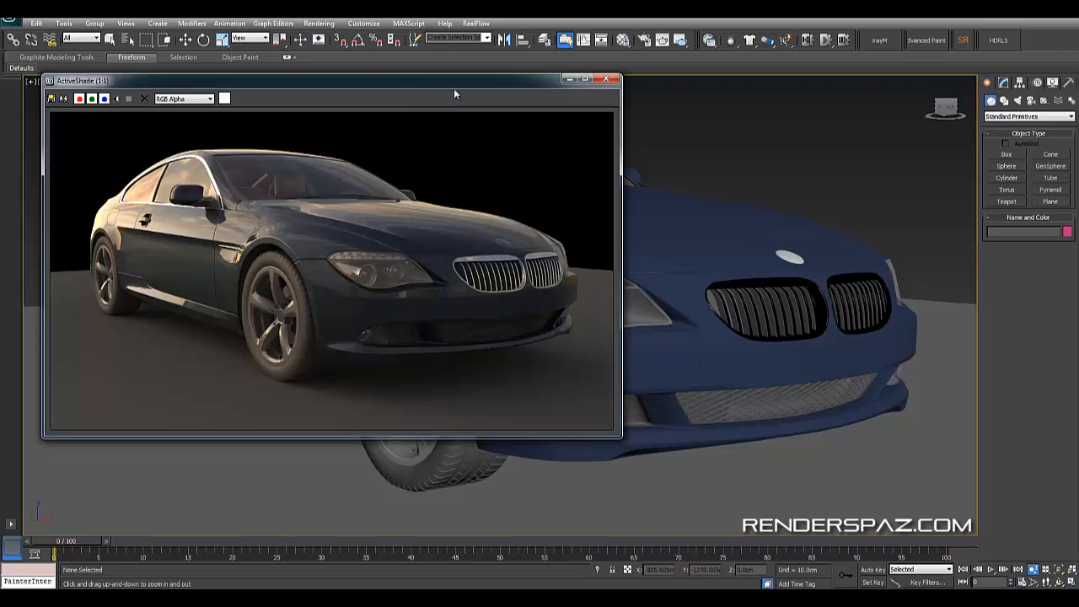
{"action": "right_click", "coordinate": [371, 184]}
{"action": "left_click", "coordinate": [610, 78]}
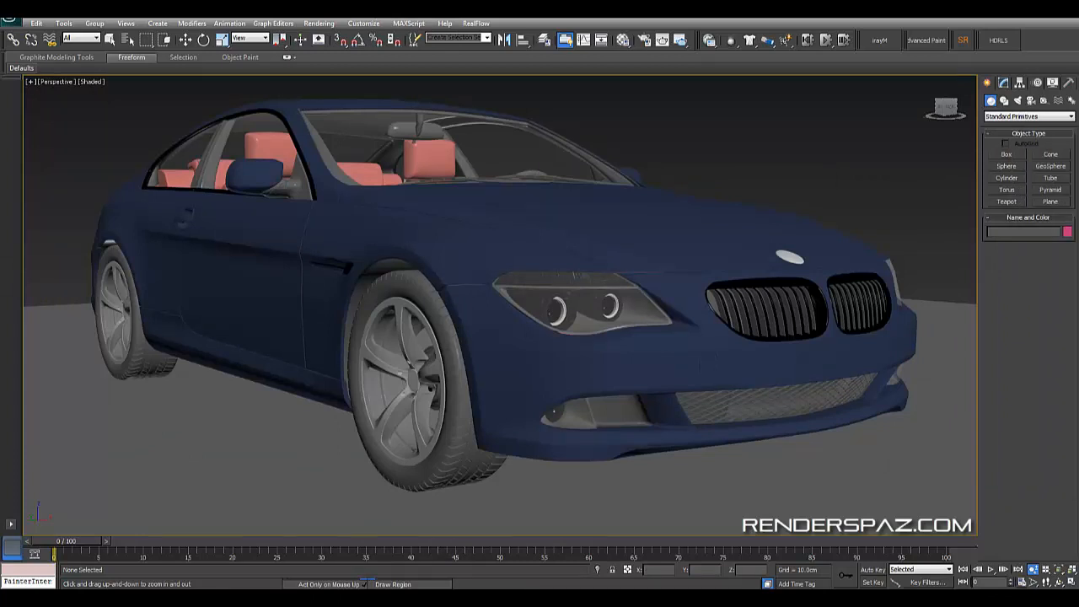
- Select the glass cover over the front headlight and hide it
{"action": "key", "text": "q"}
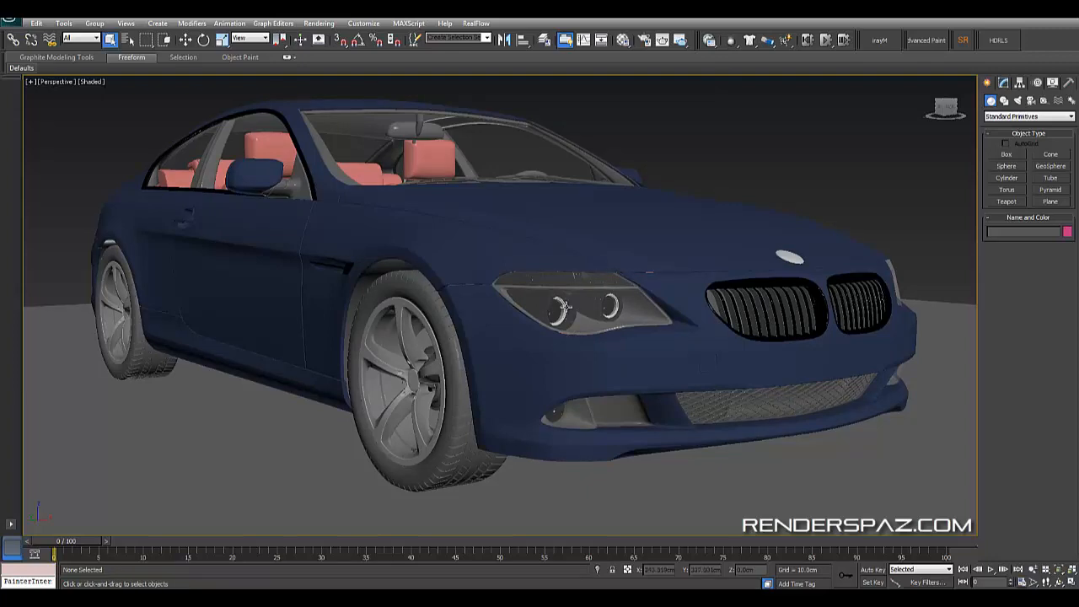
{"action": "left_click", "coordinate": [565, 307]}
{"action": "key", "text": "z"}
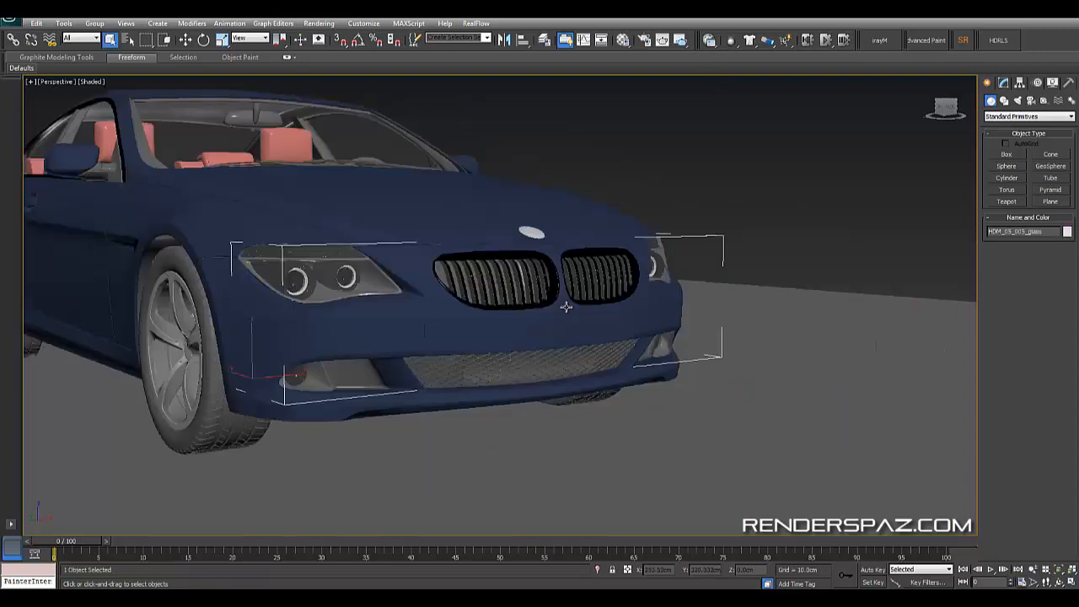
{"action": "scroll", "coordinate": [361, 332], "scroll_direction": "up", "scroll_amount": 7}
{"action": "middle_click_drag", "start_coordinate": [362, 332], "coordinate": [860, 462]}
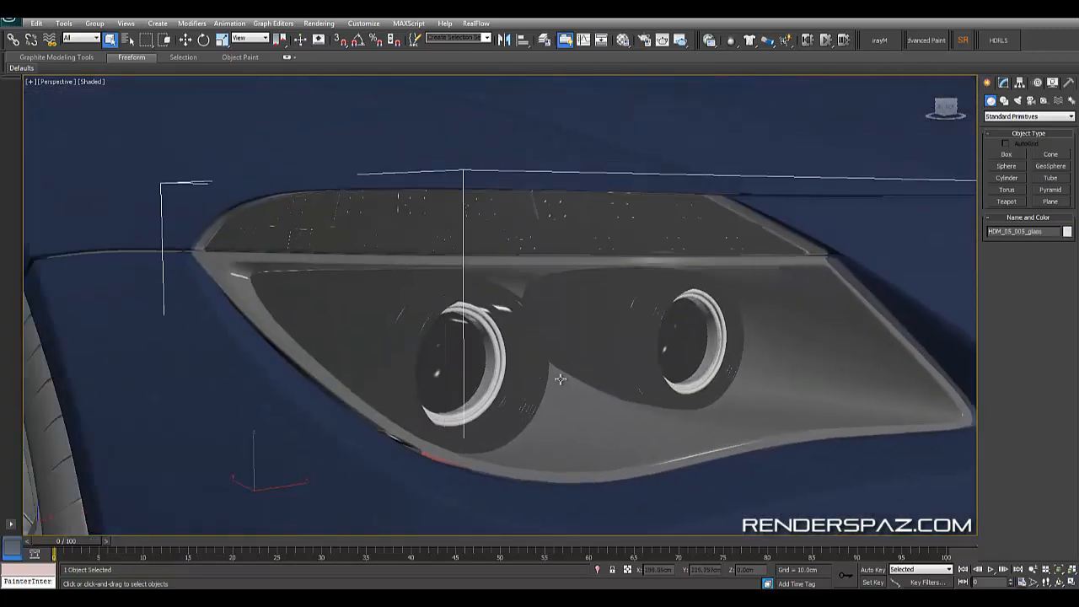
{"action": "key", "text": "F3"}
{"action": "key", "text": "F3"}
{"action": "right_click", "coordinate": [616, 321]}
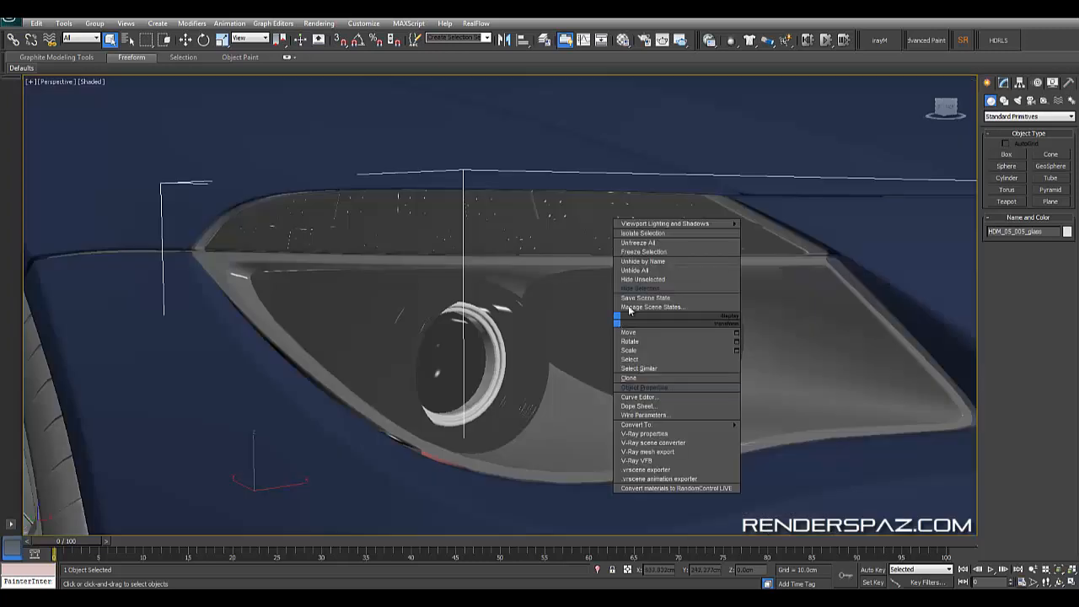
{"action": "left_click", "coordinate": [642, 293]}
{"action": "scroll", "coordinate": [711, 407], "scroll_direction": "down", "scroll_amount": 3}
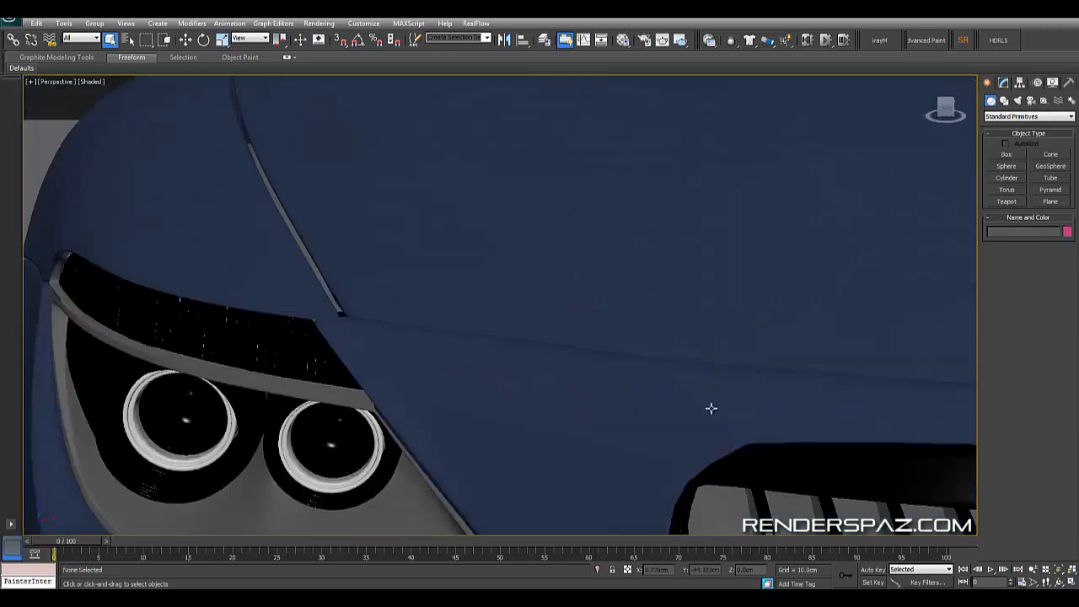
{"action": "middle_click_drag", "start_coordinate": [711, 407], "coordinate": [631, 354], "text": "alt"}
{"action": "left_click", "coordinate": [632, 354]}
{"action": "scroll", "coordinate": [632, 354], "scroll_direction": "down", "scroll_amount": 5}
{"action": "middle_click_drag", "start_coordinate": [542, 402], "coordinate": [641, 435], "text": "alt"}
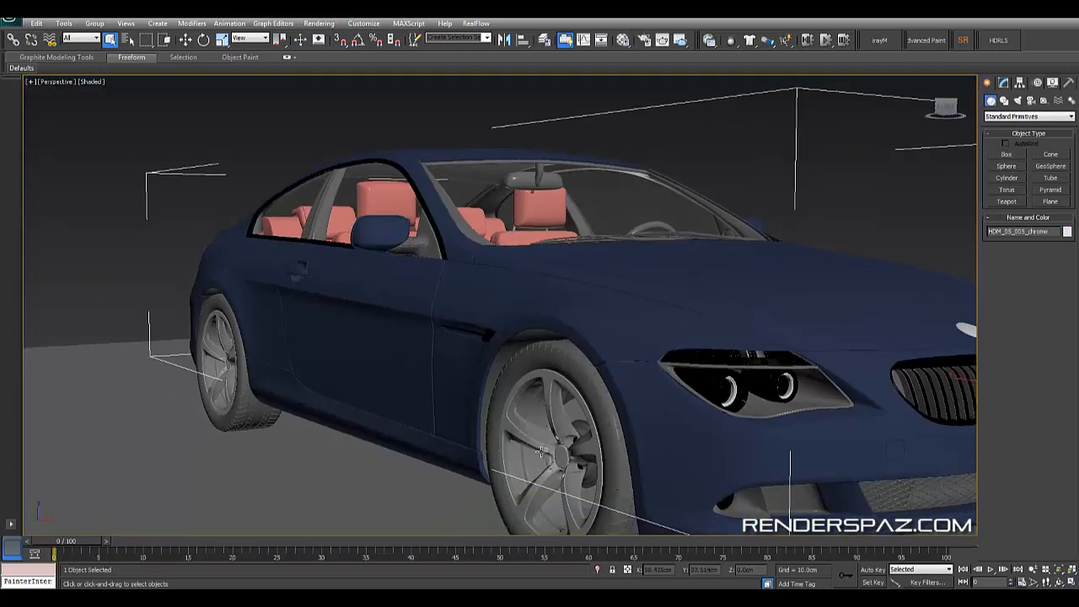
{"action": "scroll", "coordinate": [641, 435], "scroll_direction": "down", "scroll_amount": 4}
{"action": "key", "text": "F3"}
{"action": "scroll", "coordinate": [705, 447], "scroll_direction": "down", "scroll_amount": 3}
{"action": "key", "text": "F3"}
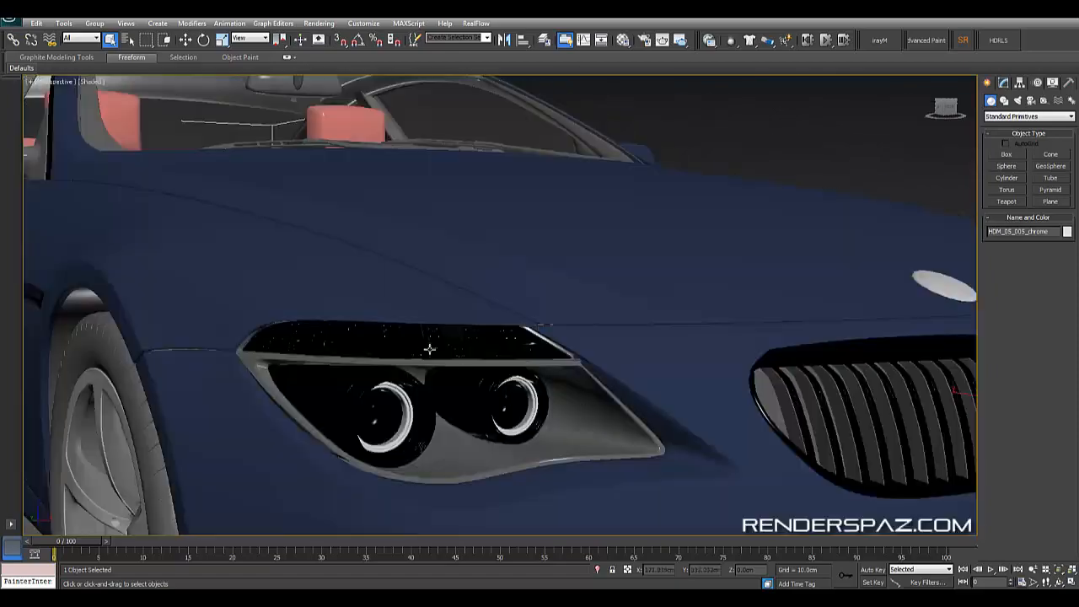
- Isolate the glossy chrome strip along the top of the headlight and keep it selected
{"action": "left_click", "coordinate": [419, 340]}
{"action": "scroll", "coordinate": [441, 354], "scroll_direction": "up", "scroll_amount": 5}
{"action": "scroll", "coordinate": [493, 366], "scroll_direction": "up", "scroll_amount": 8}
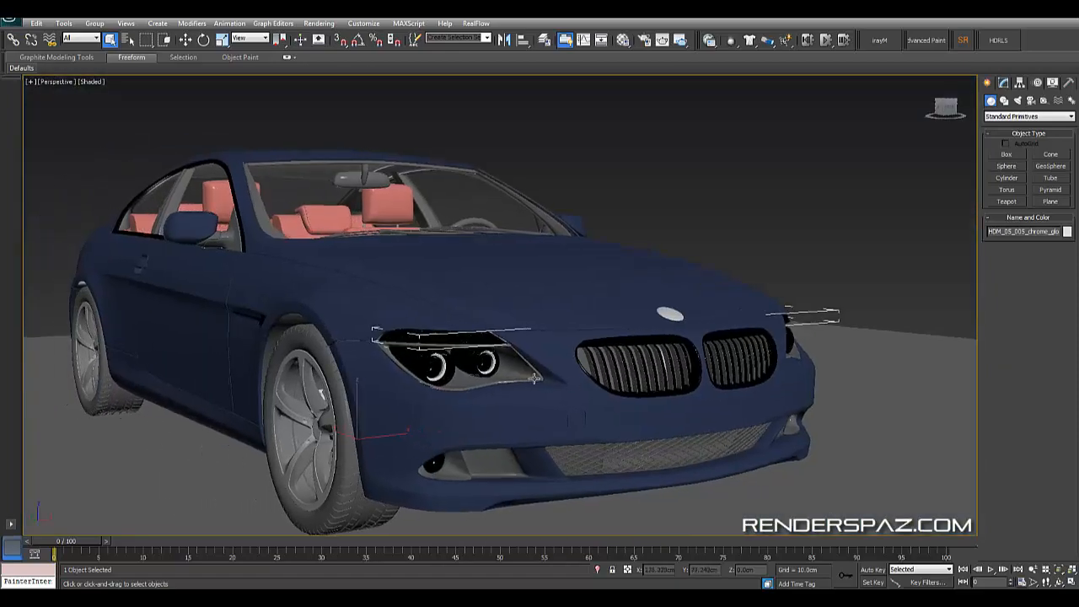
{"action": "scroll", "coordinate": [494, 414], "scroll_direction": "up", "scroll_amount": 6}
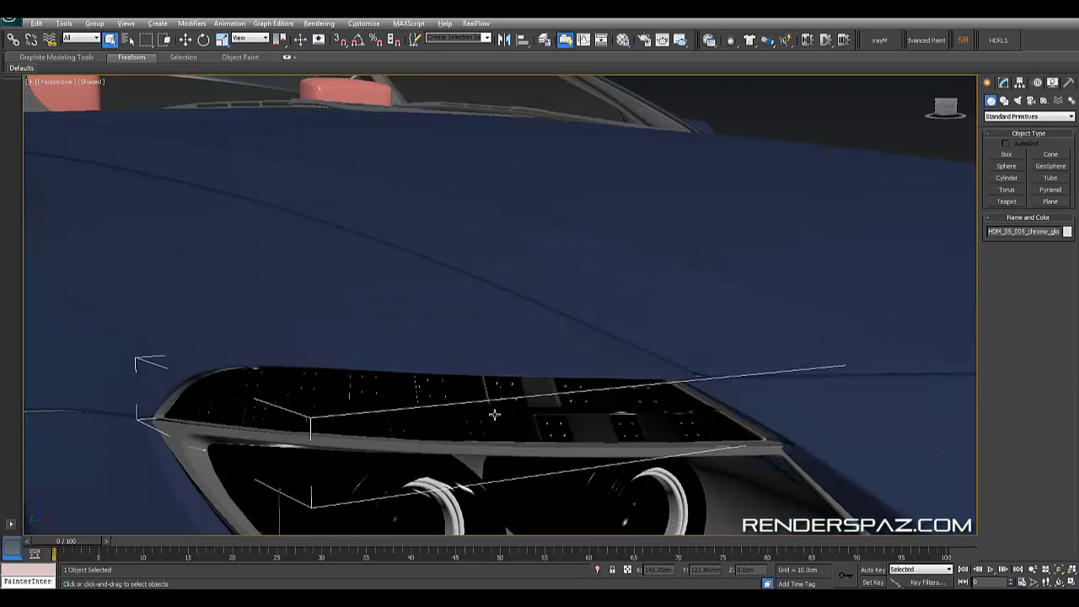
{"action": "left_click", "coordinate": [433, 402]}
{"action": "middle_click_drag", "start_coordinate": [434, 402], "coordinate": [475, 441]}
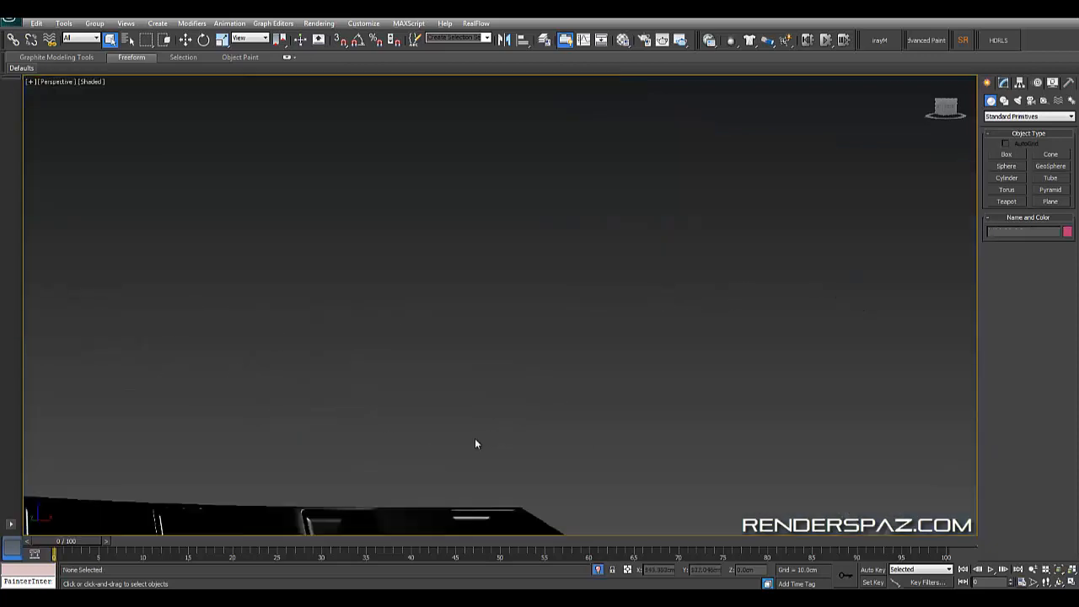
{"action": "scroll", "coordinate": [392, 436], "scroll_direction": "up", "scroll_amount": 4}
{"action": "left_click", "coordinate": [433, 422]}
{"action": "scroll", "coordinate": [499, 419], "scroll_direction": "down", "scroll_amount": 10}
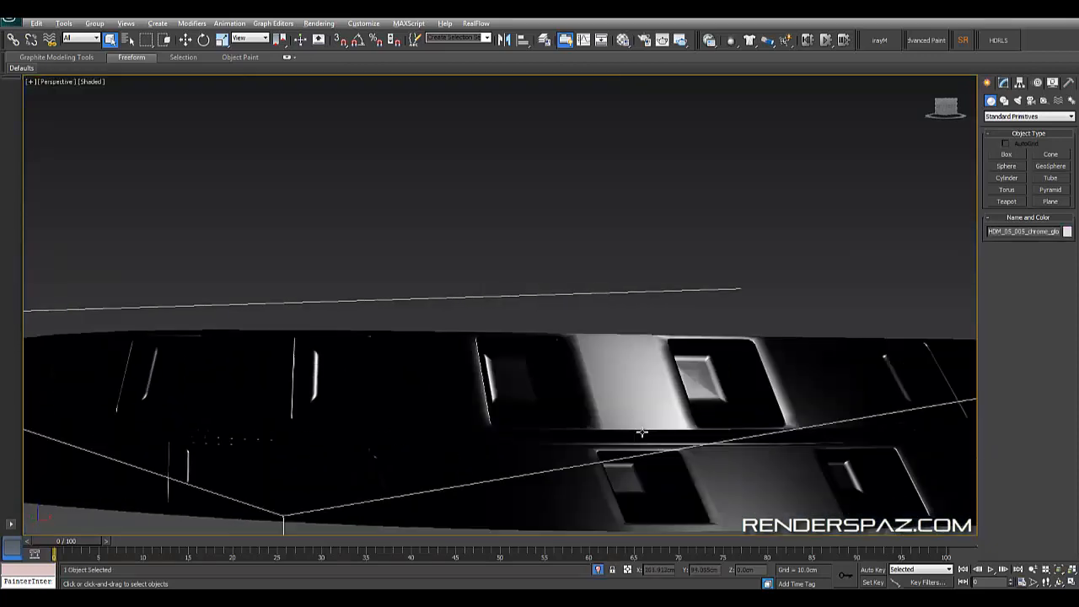
{"action": "left_click", "coordinate": [493, 429]}
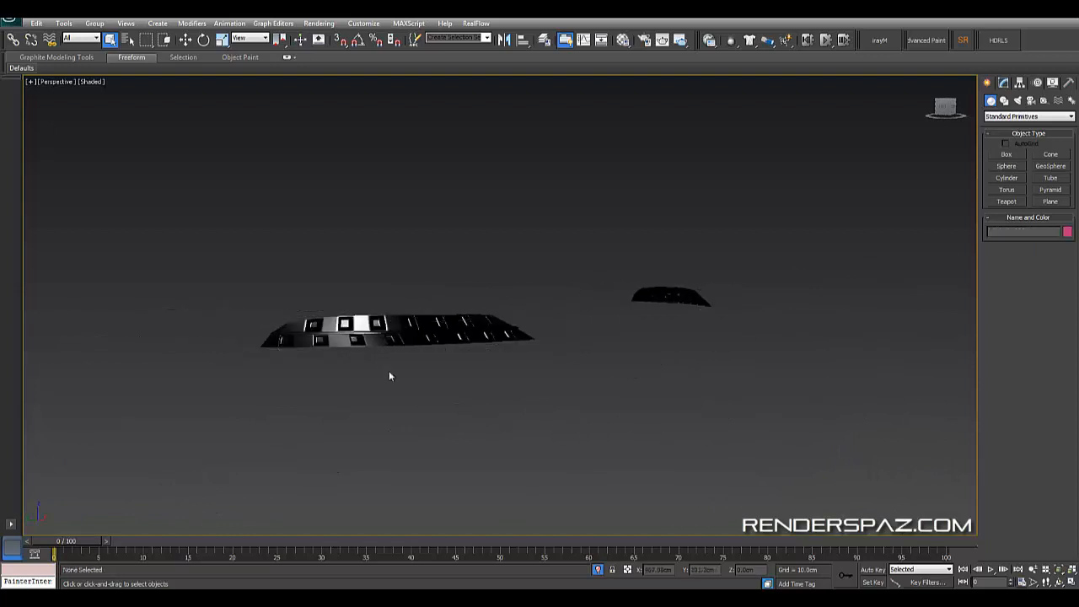
{"action": "left_click", "coordinate": [409, 355]}
- Show one headlight's isolated chrome strip close up in the Front view with edged faces displayed
{"action": "middle_click_drag", "start_coordinate": [472, 364], "coordinate": [544, 395], "text": "alt"}
{"action": "scroll", "coordinate": [544, 395], "scroll_direction": "up", "scroll_amount": 2}
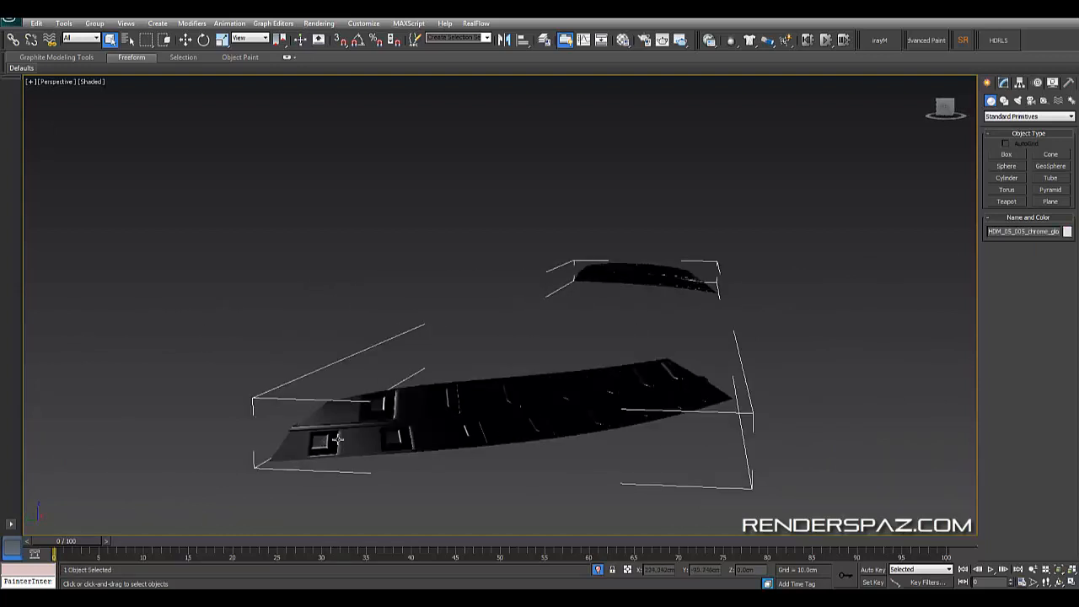
{"action": "mouse_move", "coordinate": [400, 434]}
{"action": "middle_mouse_down", "text": "alt"}
{"action": "mouse_move", "coordinate": [472, 402]}
{"action": "mouse_move", "coordinate": [419, 460]}
{"action": "mouse_move", "coordinate": [472, 447]}
{"action": "mouse_move", "coordinate": [460, 440]}
{"action": "mouse_move", "coordinate": [547, 444]}
{"action": "middle_mouse_up", "text": "alt"}
{"action": "scroll", "coordinate": [438, 462], "scroll_direction": "up", "scroll_amount": 2}
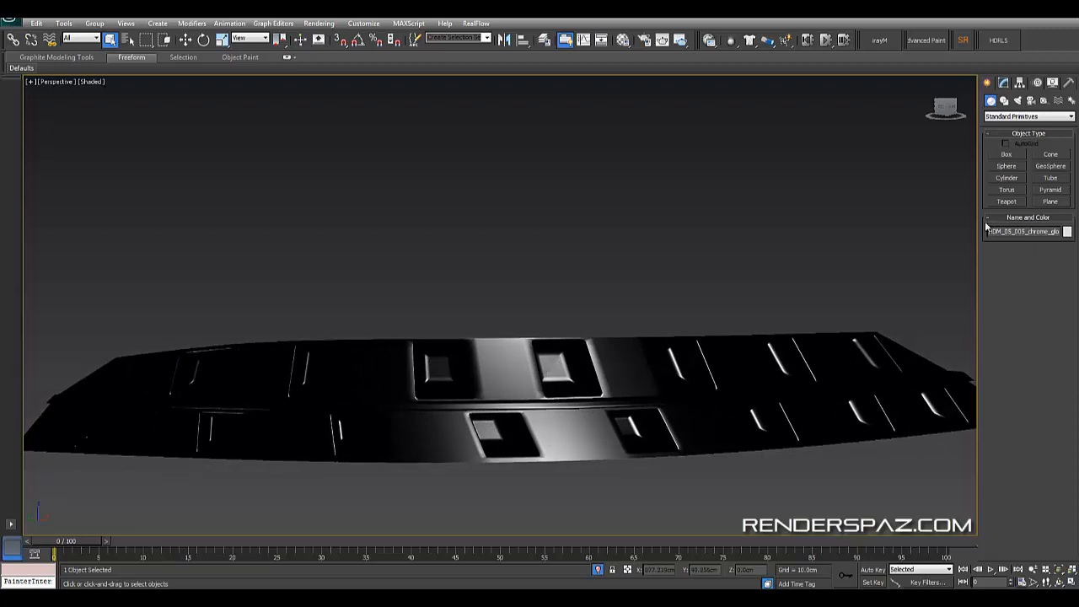
{"action": "key", "text": "f"}
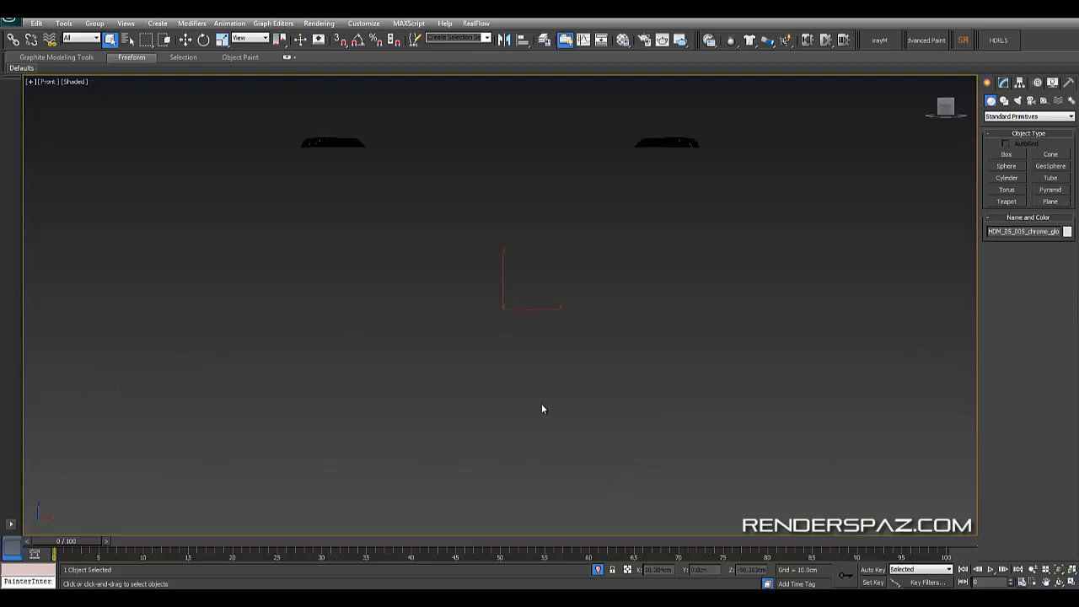
{"action": "scroll", "coordinate": [637, 298], "scroll_direction": "up", "scroll_amount": 3}
{"action": "middle_click_drag", "start_coordinate": [704, 208], "coordinate": [537, 406]}
{"action": "scroll", "coordinate": [667, 372], "scroll_direction": "up", "scroll_amount": 4}
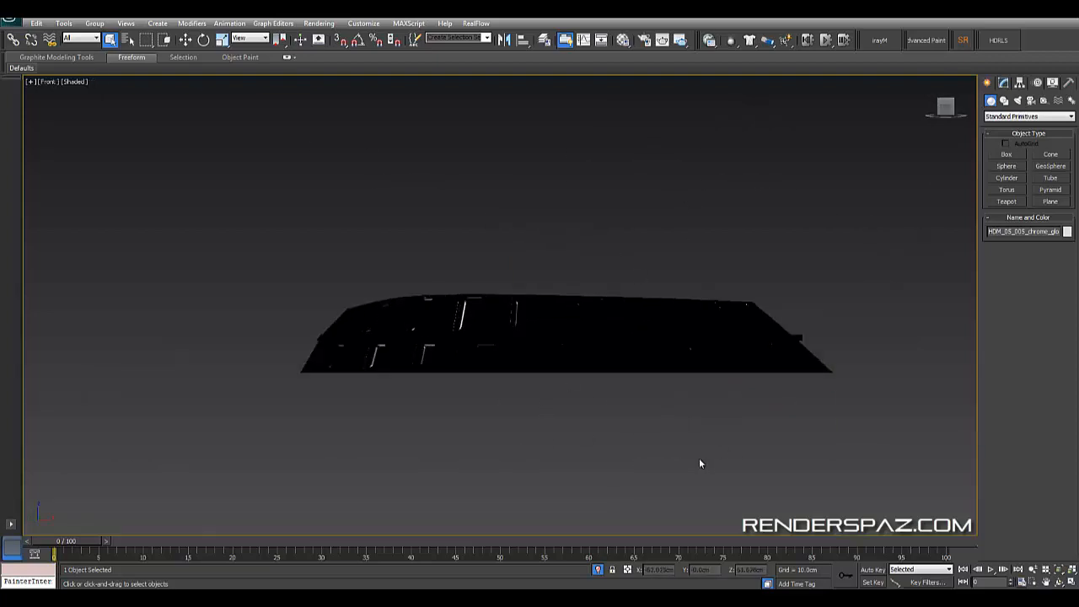
{"action": "key", "text": "F3"}
{"action": "key", "text": "F3"}
{"action": "key", "text": "F4"}
{"action": "middle_click_drag", "start_coordinate": [749, 434], "coordinate": [641, 429]}
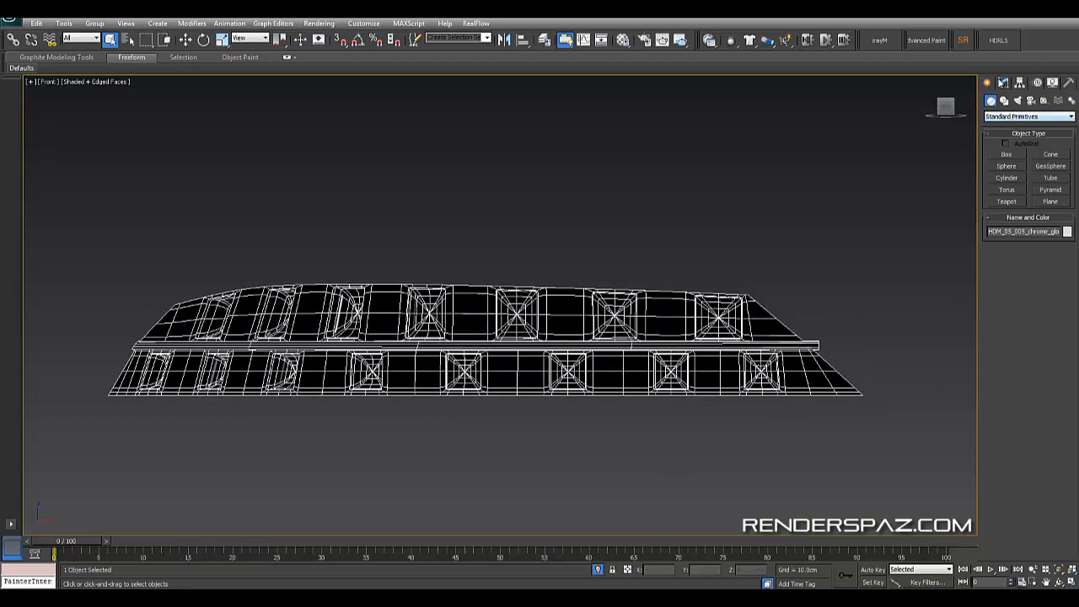
- Create a sphere-type VRayLight of about 0.3 cm radius at the centre of the upper row's far-right square recess, working in wireframe
{"action": "left_click", "coordinate": [1018, 100]}
{"action": "left_click", "coordinate": [1029, 116]}
{"action": "left_click", "coordinate": [1024, 139]}
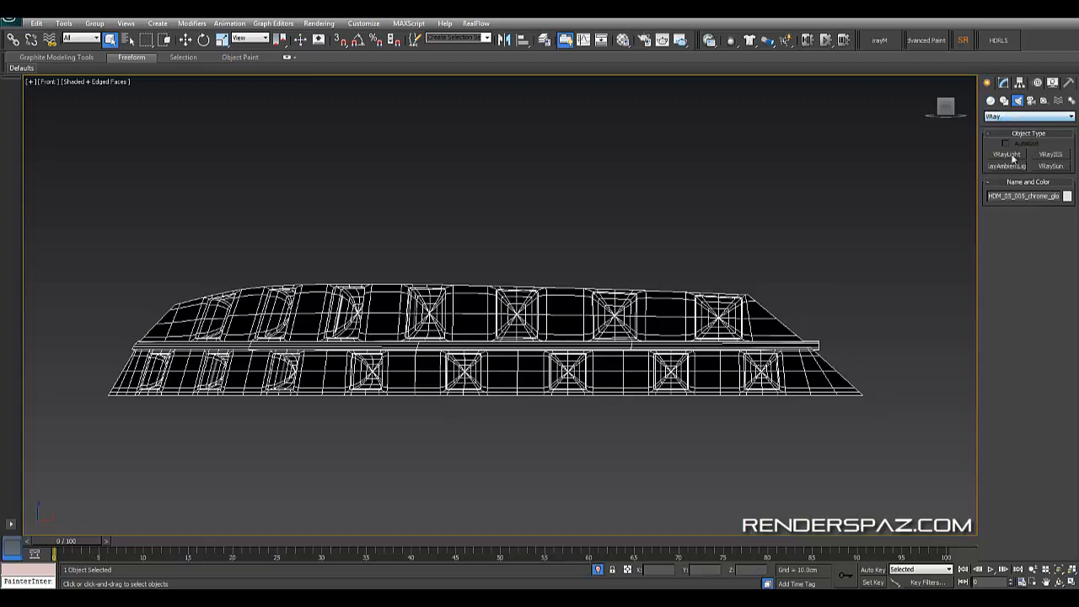
{"action": "left_click", "coordinate": [1008, 155]}
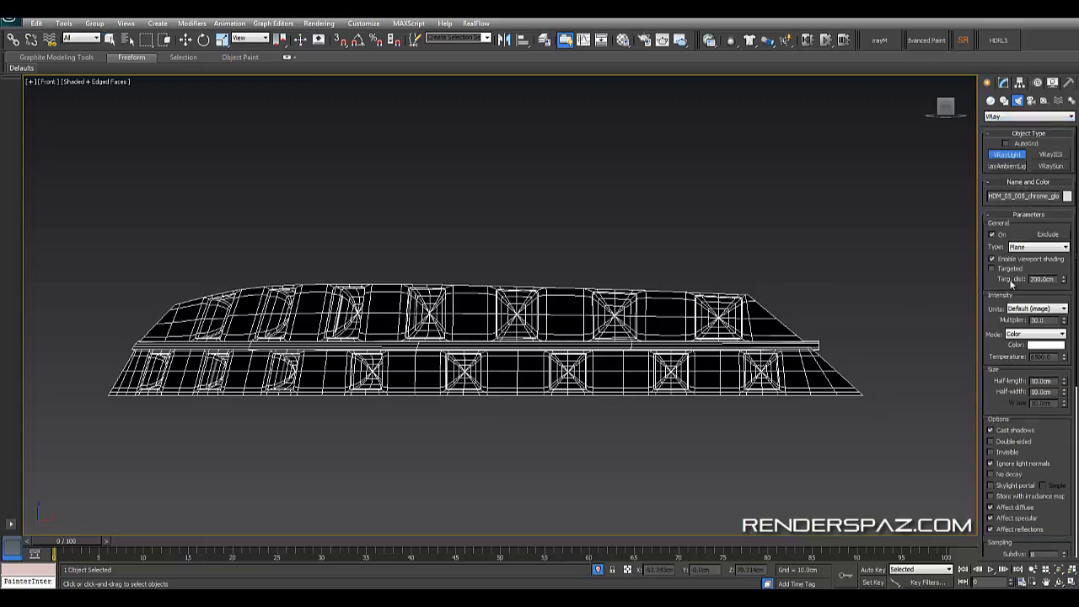
{"action": "left_click", "coordinate": [1019, 248]}
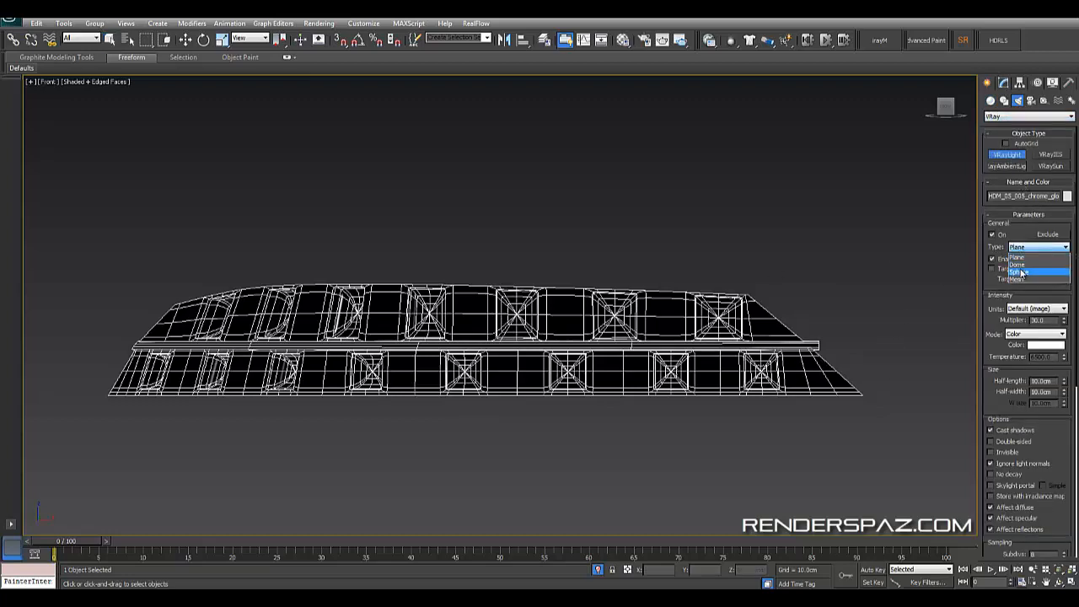
{"action": "left_click", "coordinate": [1021, 268]}
{"action": "scroll", "coordinate": [605, 316], "scroll_direction": "up", "scroll_amount": 4}
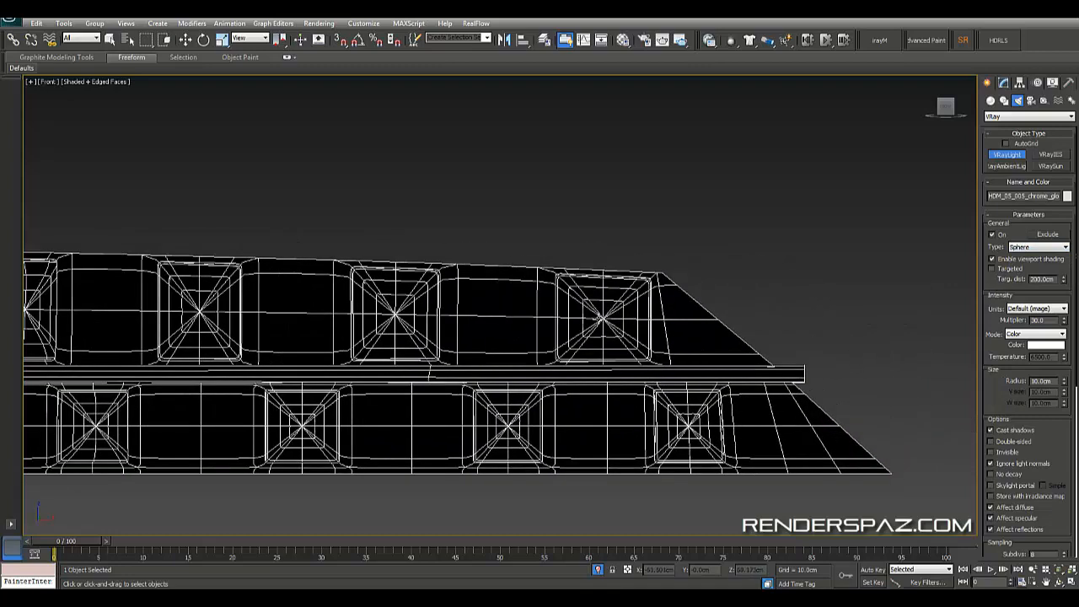
{"action": "key", "text": "F3"}
{"action": "left_click_drag", "start_coordinate": [604, 318], "coordinate": [617, 305]}
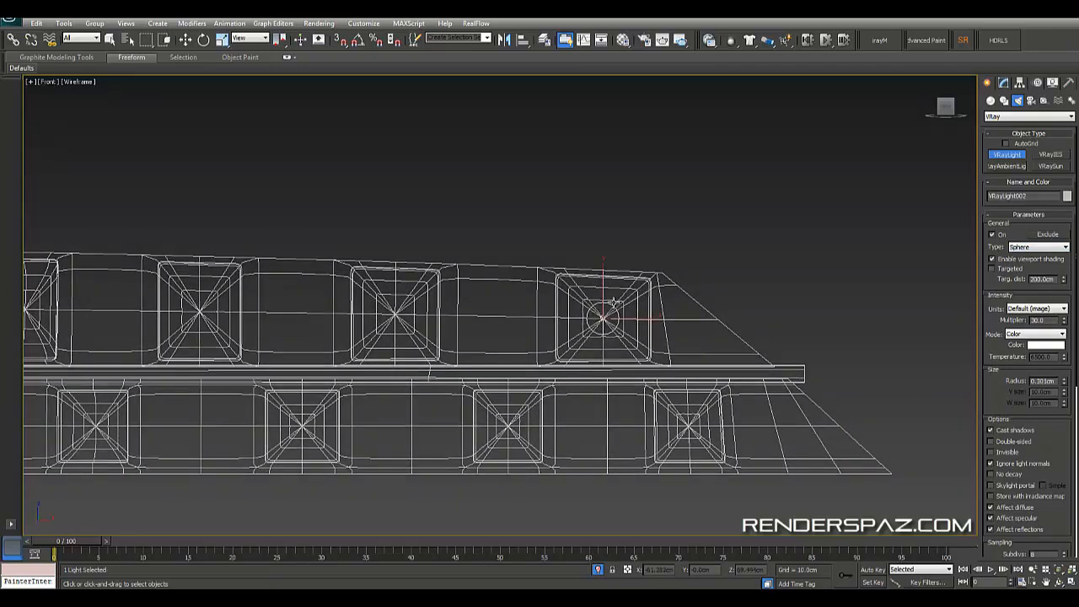
- Move the sphere light along the Y axis to the chrome strip in Perspective view, to about Y -217 cm
{"action": "key", "text": "p"}
{"action": "scroll", "coordinate": [647, 342], "scroll_direction": "down", "scroll_amount": 3}
{"action": "middle_click_drag", "start_coordinate": [635, 419], "coordinate": [545, 458], "text": "alt"}
{"action": "key", "text": "z"}
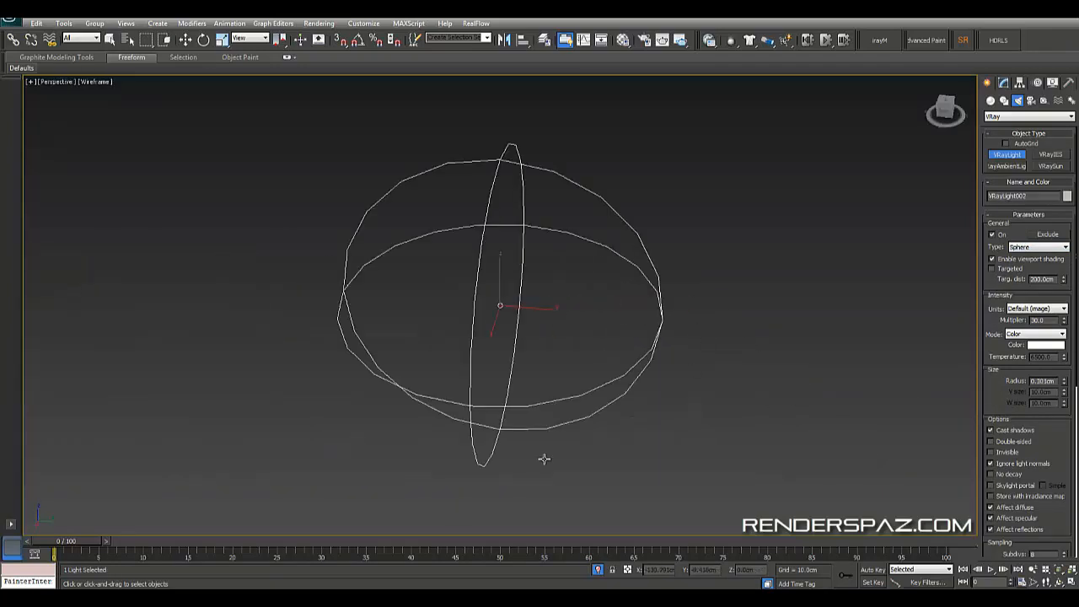
{"action": "scroll", "coordinate": [544, 457], "scroll_direction": "down", "scroll_amount": 5}
{"action": "left_click", "coordinate": [185, 40]}
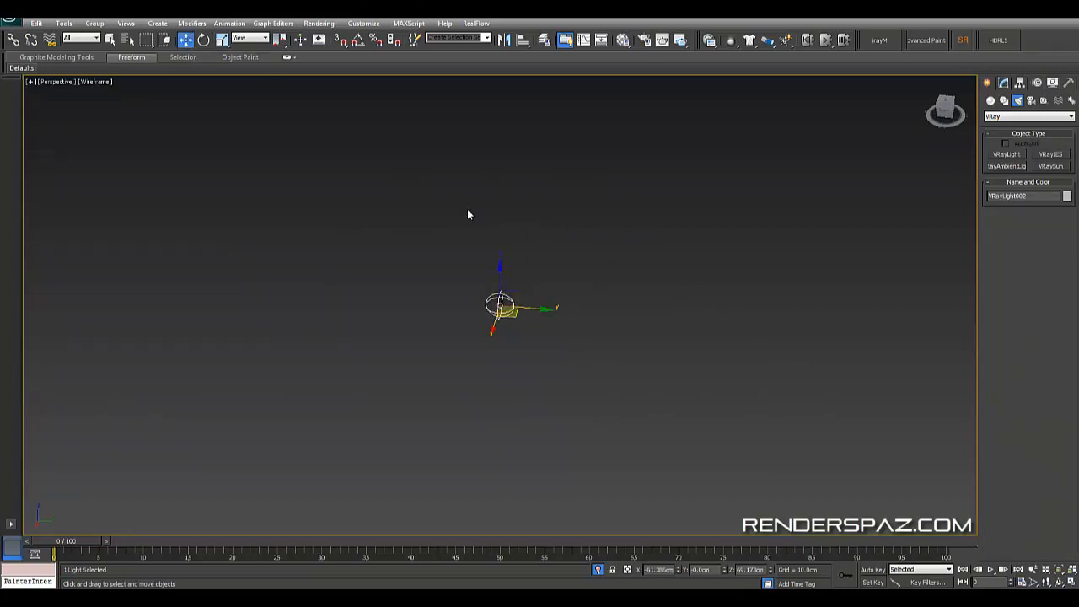
{"action": "scroll", "coordinate": [502, 405], "scroll_direction": "down", "scroll_amount": 5}
{"action": "middle_click_drag", "start_coordinate": [481, 376], "coordinate": [698, 380]}
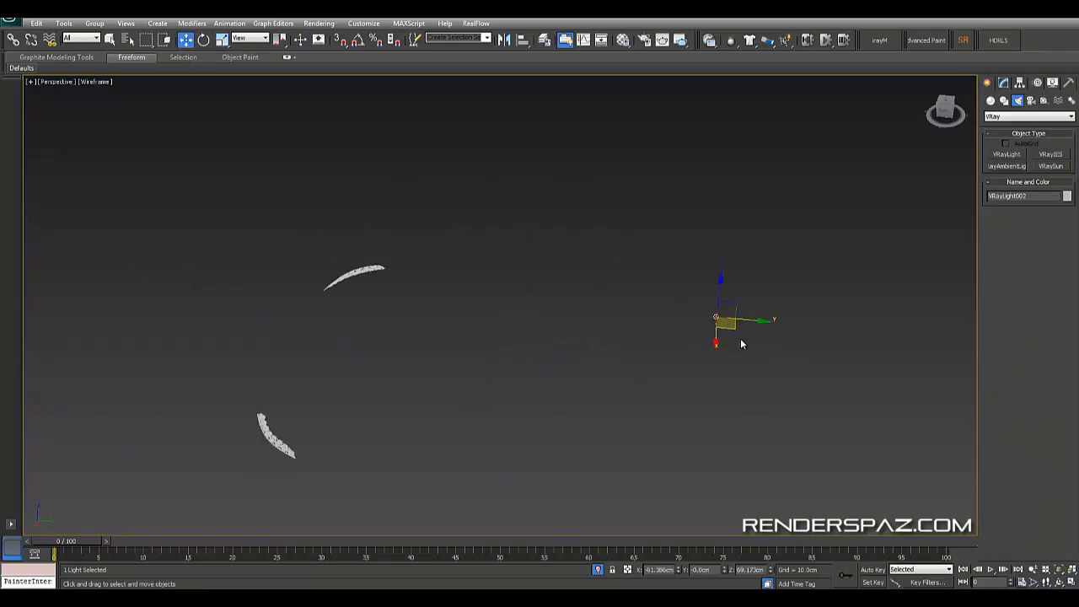
{"action": "left_click_drag", "start_coordinate": [752, 321], "coordinate": [371, 287]}
{"action": "key", "text": "z"}
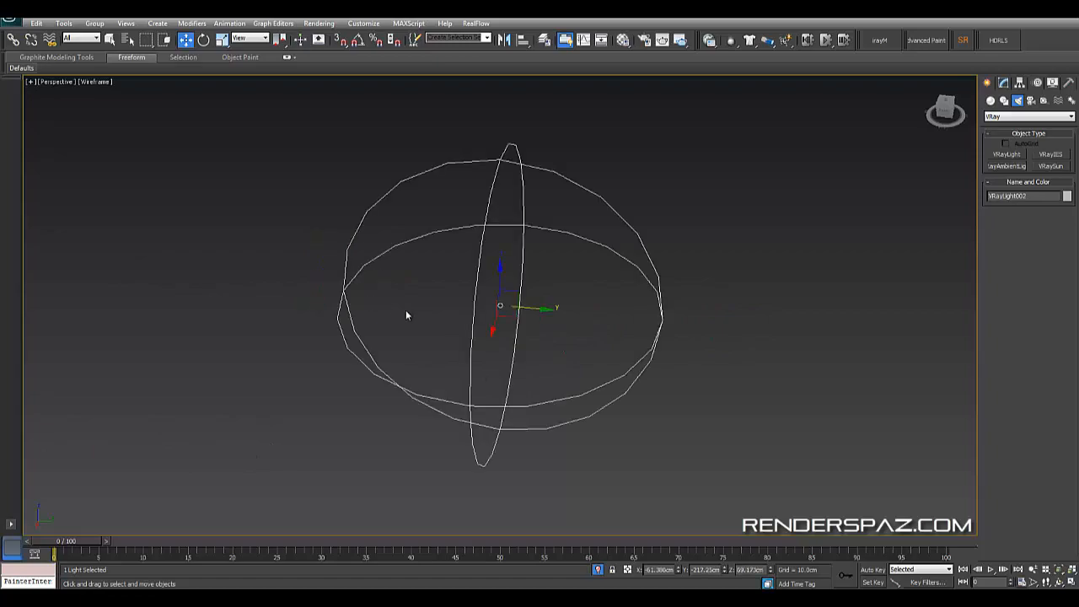
{"action": "scroll", "coordinate": [593, 294], "scroll_direction": "down", "scroll_amount": 3}
{"action": "middle_click_drag", "start_coordinate": [593, 294], "coordinate": [603, 300], "text": "alt"}
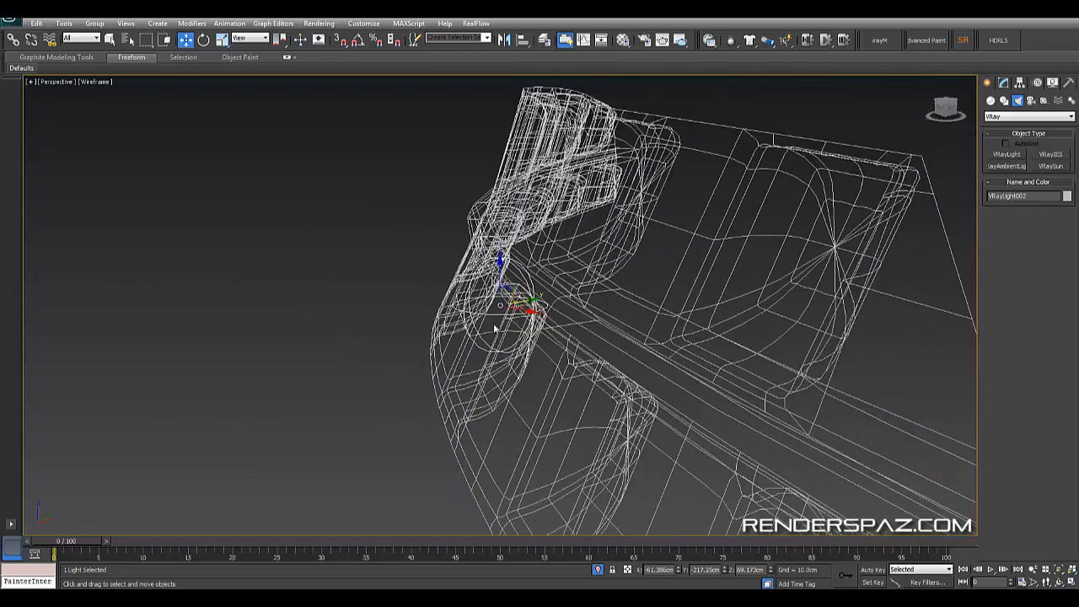
{"action": "key", "text": "z"}
{"action": "key", "text": "shift+z"}
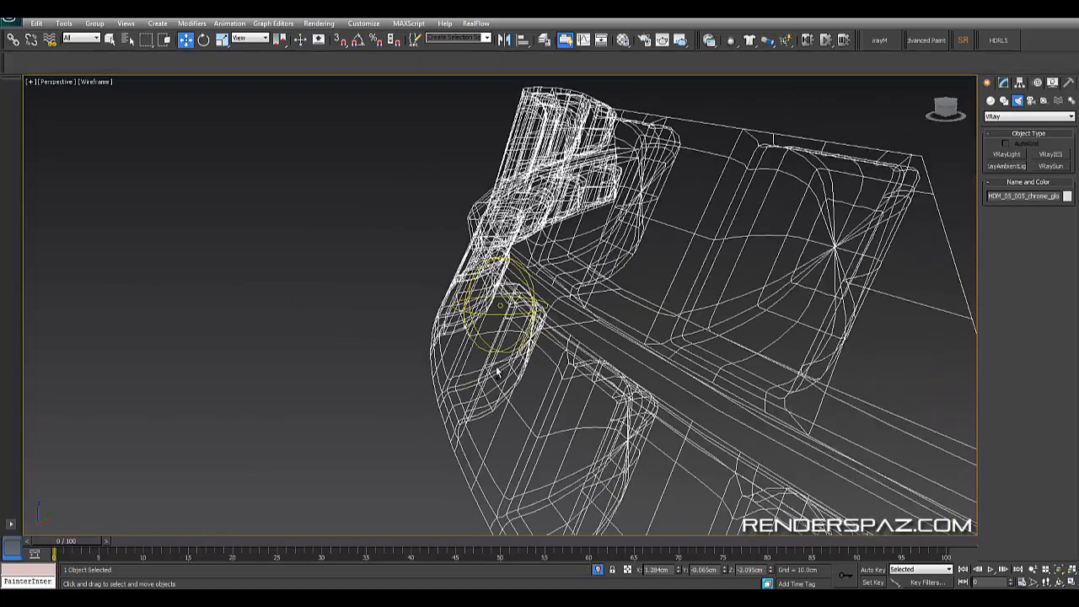
{"action": "key", "text": "ctrl+x"}
{"action": "key", "text": "ctrl+x"}
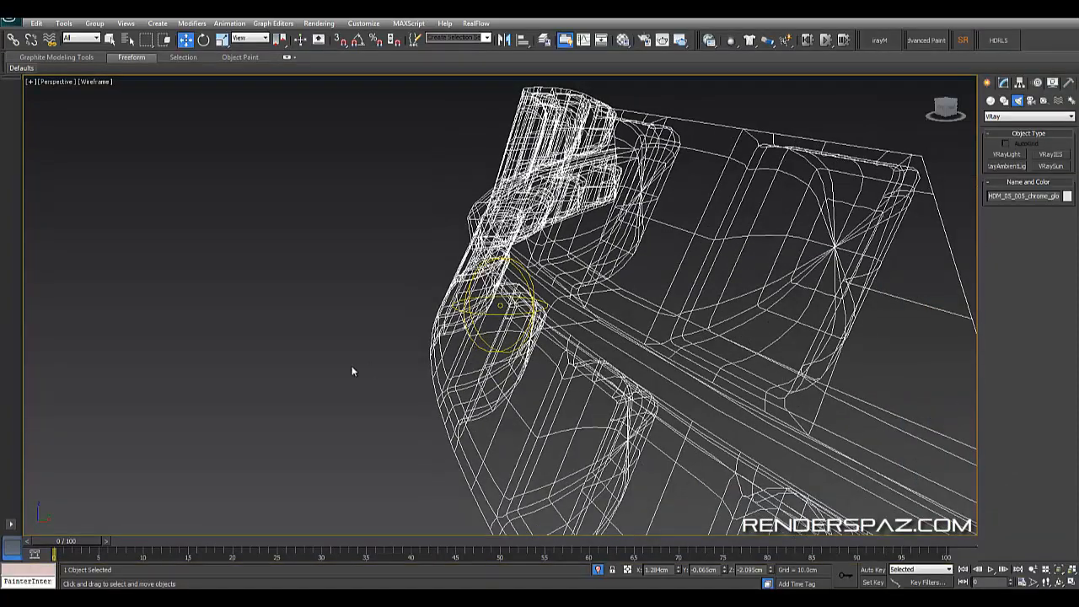
{"action": "middle_click_drag", "start_coordinate": [367, 377], "coordinate": [489, 258], "text": "alt"}
{"action": "left_click", "coordinate": [500, 305]}
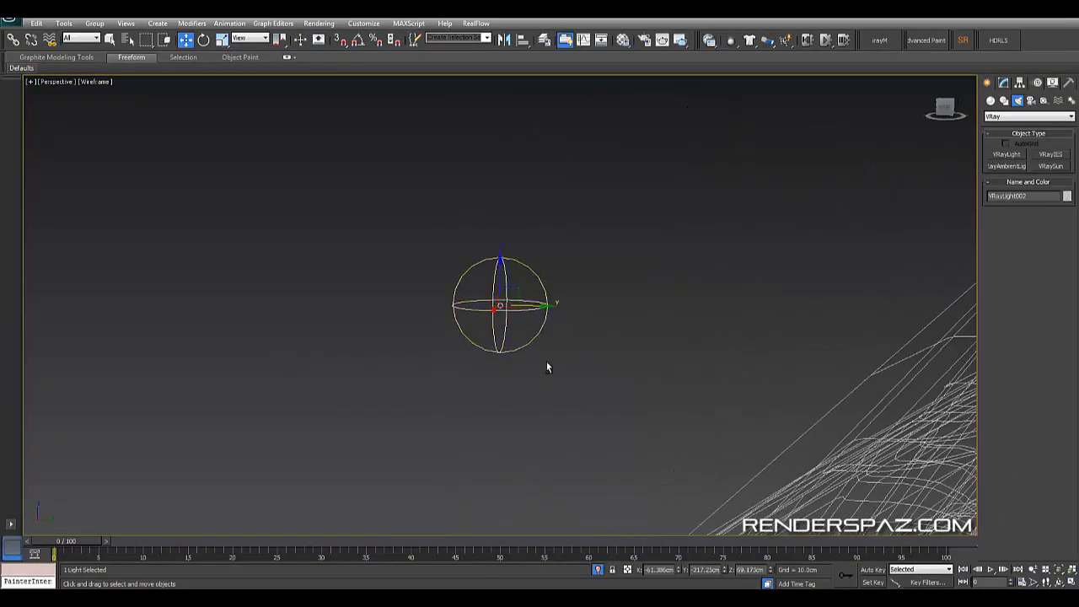
- Shift the sphere light along the Y axis to about -214.4 cm, into its recess, and display the strip shaded
{"action": "middle_click_drag", "start_coordinate": [546, 363], "coordinate": [552, 292], "text": "alt"}
{"action": "left_click_drag", "start_coordinate": [541, 295], "coordinate": [919, 216]}
{"action": "mouse_move", "coordinate": [742, 286]}
{"action": "middle_mouse_down", "text": "alt"}
{"action": "mouse_move", "coordinate": [856, 252]}
{"action": "mouse_move", "coordinate": [852, 288]}
{"action": "middle_mouse_up", "text": "alt"}
{"action": "key", "text": "F3"}
{"action": "middle_click_drag", "start_coordinate": [795, 318], "coordinate": [615, 349], "text": "alt"}
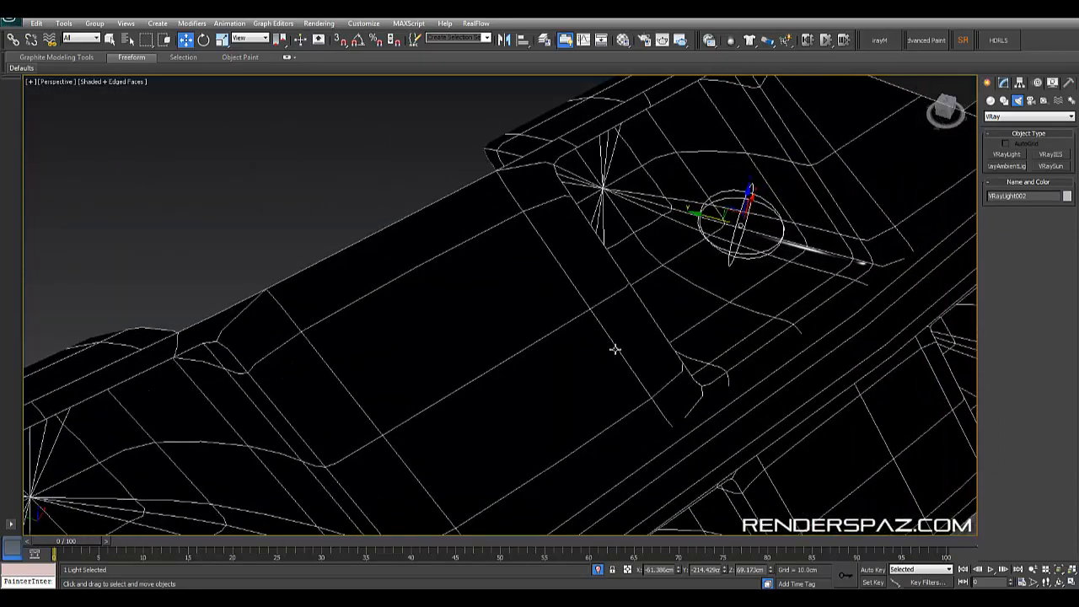
- Hide the edged faces and display the Perspective view in Realistic mode, illuminated with the scene lights
{"action": "key", "text": "F4"}
{"action": "middle_click_drag", "start_coordinate": [530, 303], "coordinate": [517, 275], "text": "alt"}
{"action": "left_click", "coordinate": [104, 98]}
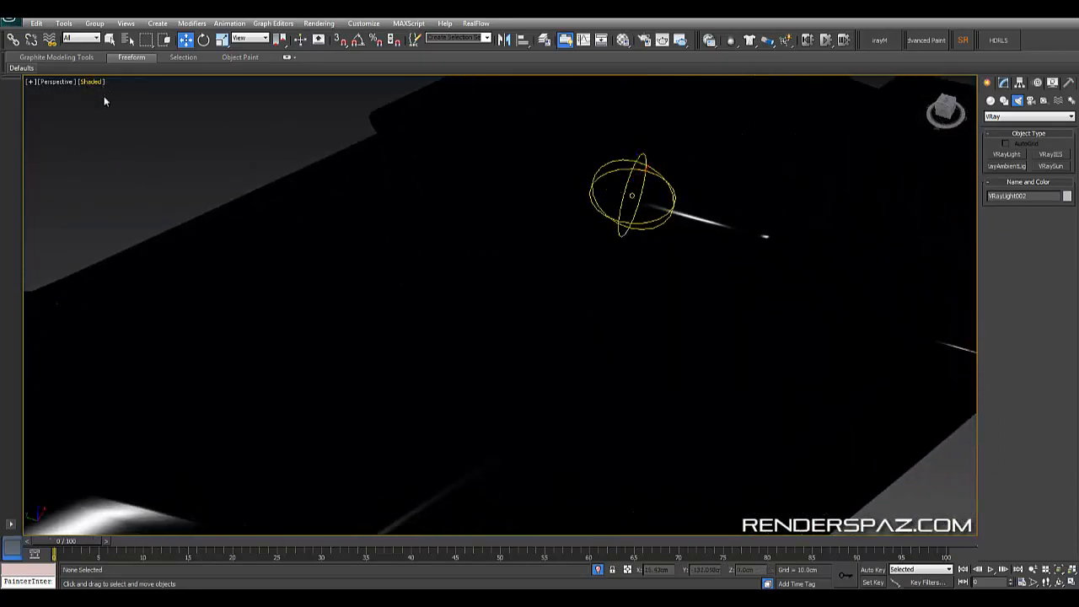
{"action": "left_click", "coordinate": [92, 82]}
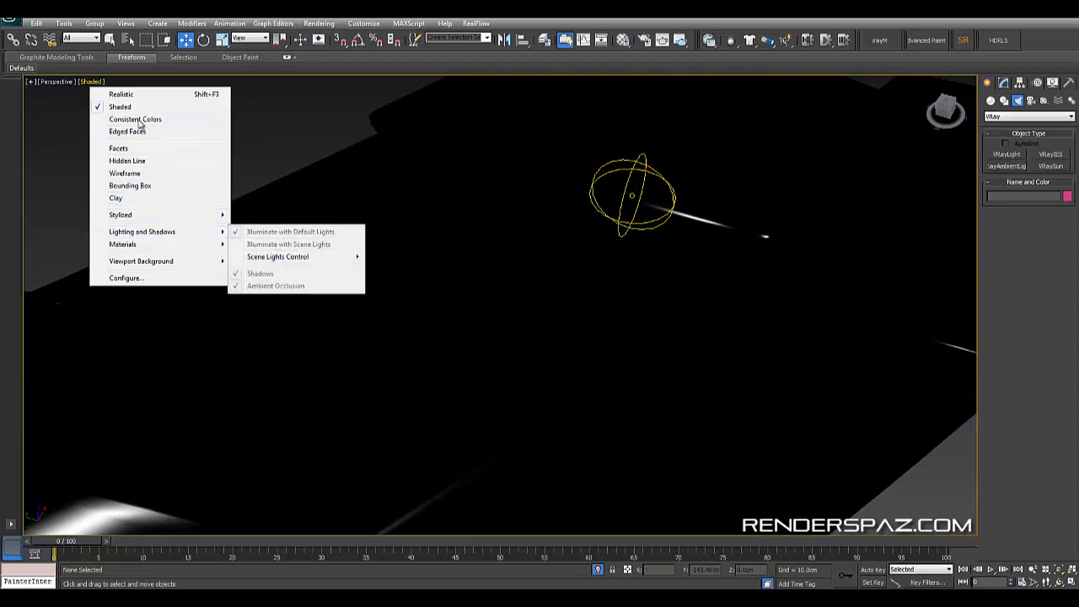
{"action": "left_click", "coordinate": [122, 94]}
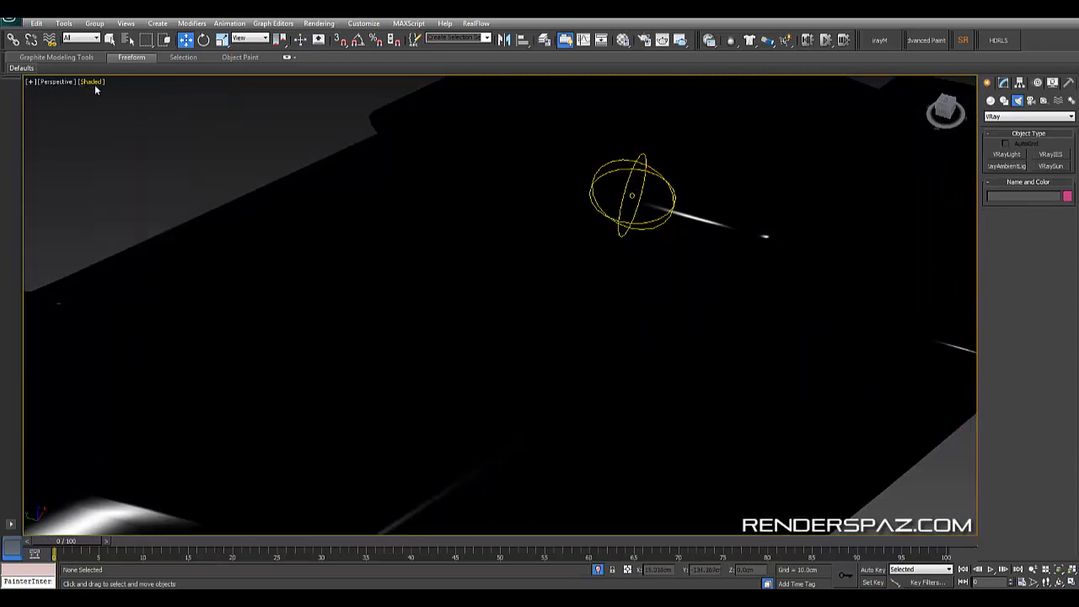
{"action": "left_click", "coordinate": [95, 84]}
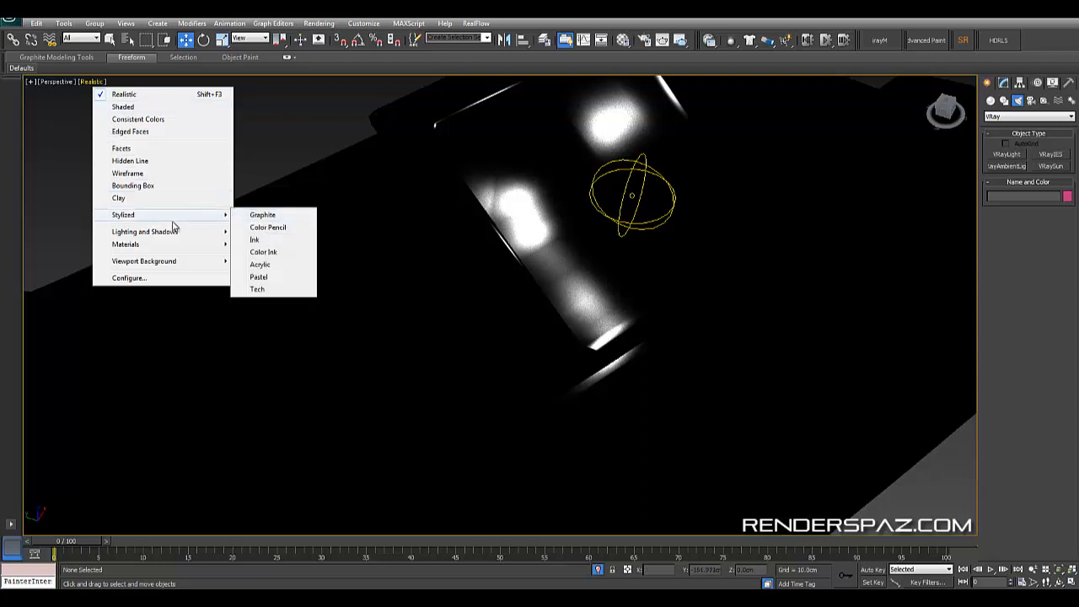
{"action": "mouse_move", "coordinate": [173, 239]}
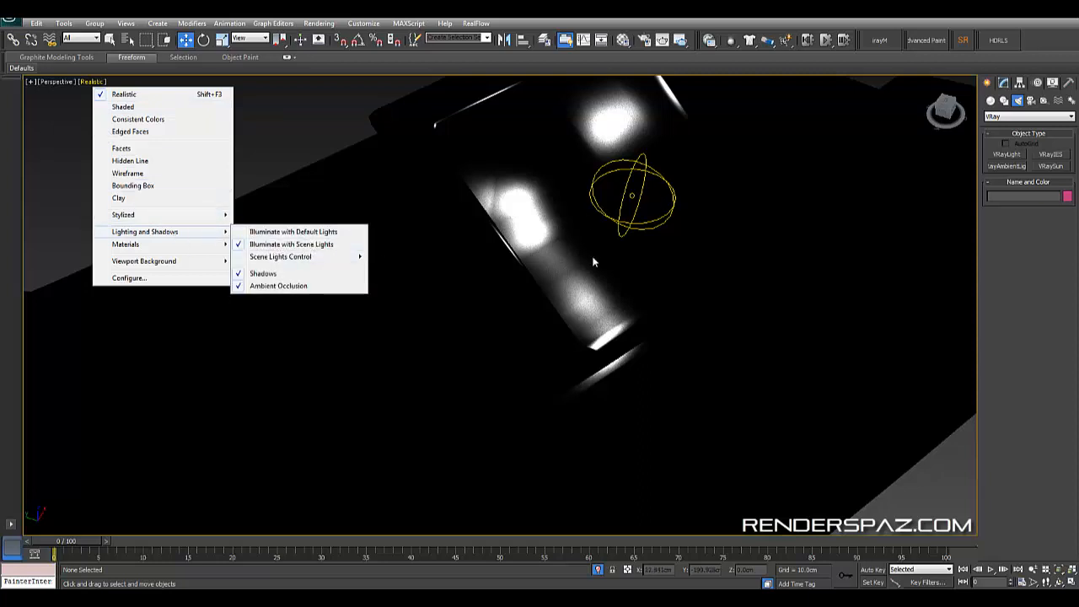
{"action": "right_click", "coordinate": [662, 375]}
{"action": "left_click", "coordinate": [368, 303]}
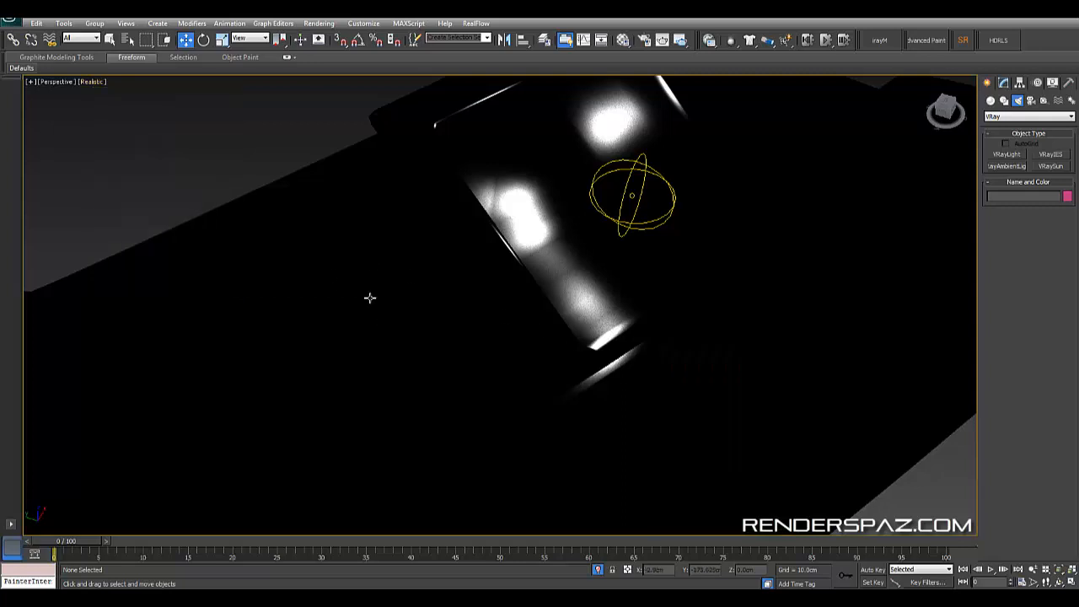
- Brighten the chrome strip's material in the Material Editor so the recess catches the sphere light
{"action": "scroll", "coordinate": [455, 337], "scroll_direction": "down", "scroll_amount": 3}
{"action": "mouse_move", "coordinate": [546, 371]}
{"action": "middle_mouse_down", "text": "alt"}
{"action": "mouse_move", "coordinate": [490, 351]}
{"action": "mouse_move", "coordinate": [548, 315]}
{"action": "mouse_move", "coordinate": [629, 387]}
{"action": "mouse_move", "coordinate": [654, 379]}
{"action": "mouse_move", "coordinate": [640, 380]}
{"action": "middle_mouse_up", "text": "alt"}
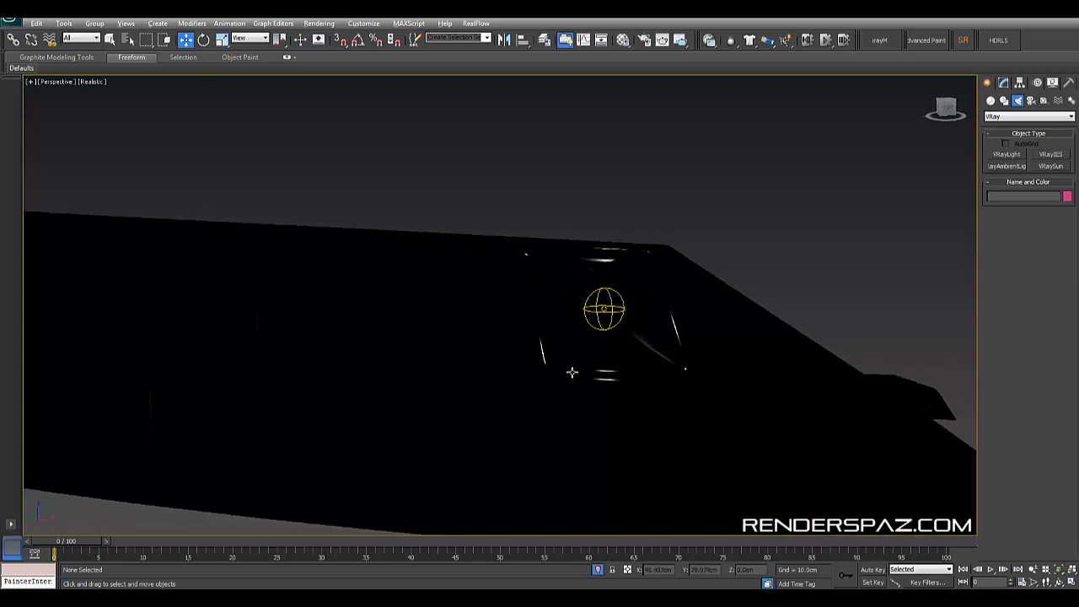
{"action": "middle_click_drag", "start_coordinate": [731, 365], "coordinate": [757, 378], "text": "alt"}
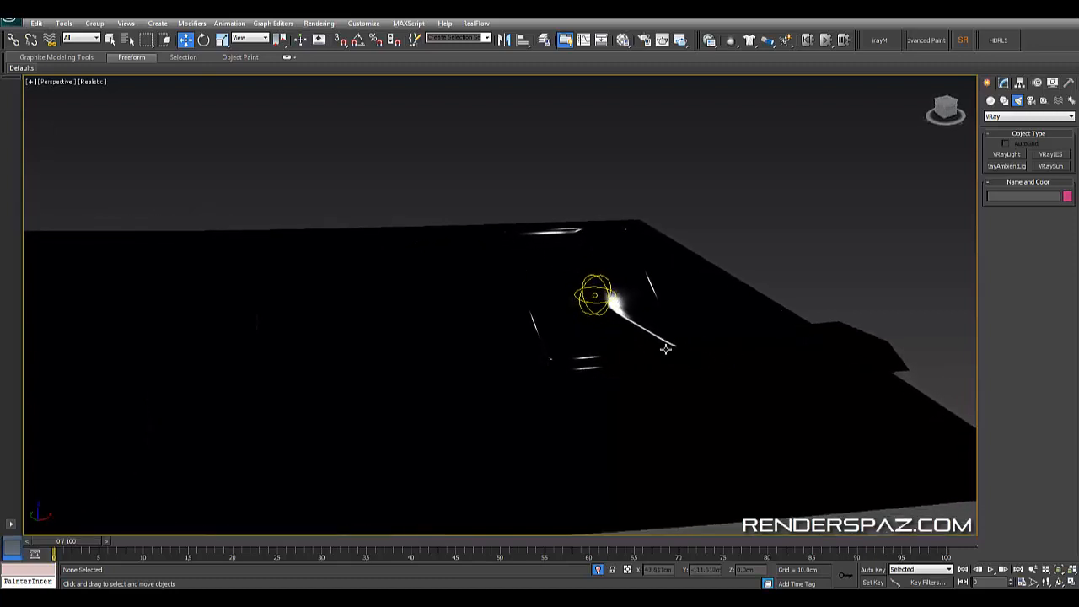
{"action": "middle_click_drag", "start_coordinate": [715, 320], "coordinate": [641, 332], "text": "alt"}
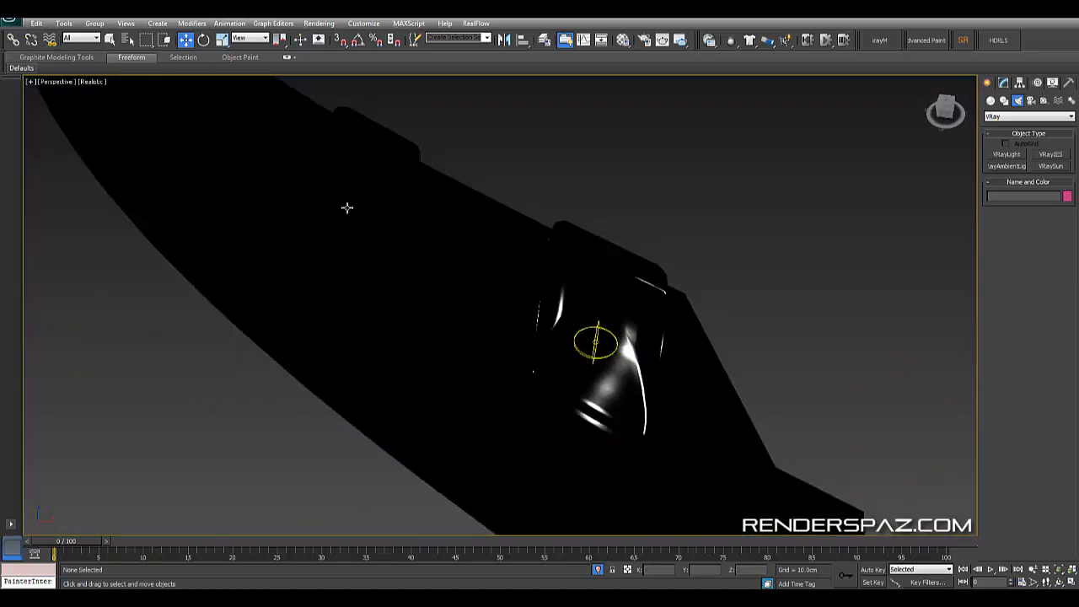
{"action": "middle_click_drag", "start_coordinate": [413, 207], "coordinate": [396, 211], "text": "alt"}
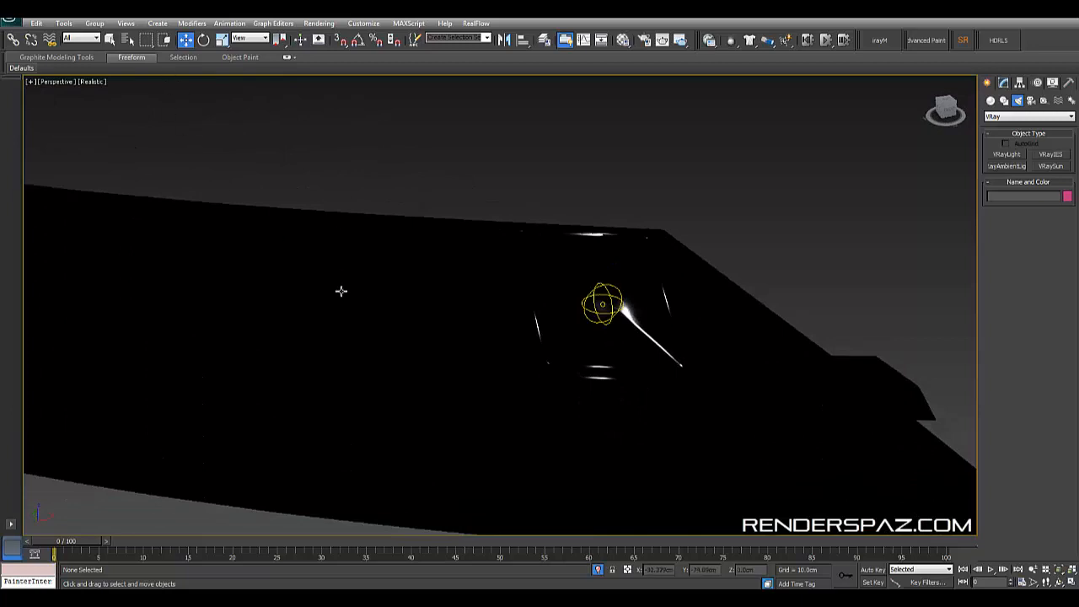
{"action": "middle_click_drag", "start_coordinate": [628, 398], "coordinate": [574, 383], "text": "alt"}
{"action": "key", "text": "m"}
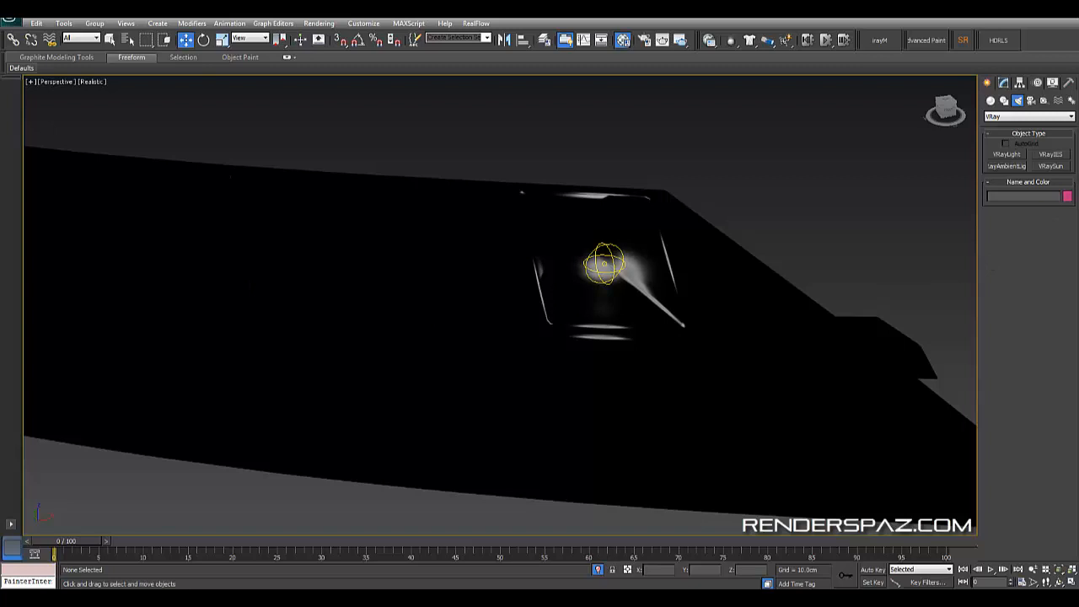
{"action": "mouse_move", "coordinate": [346, 52]}
{"action": "left_mouse_down"}
{"action": "mouse_move", "coordinate": [351, 113]}
{"action": "mouse_move", "coordinate": [345, 59]}
{"action": "left_mouse_up"}
{"action": "left_click", "coordinate": [423, 135]}
{"action": "middle_click_drag", "start_coordinate": [435, 267], "coordinate": [511, 320], "text": "alt"}
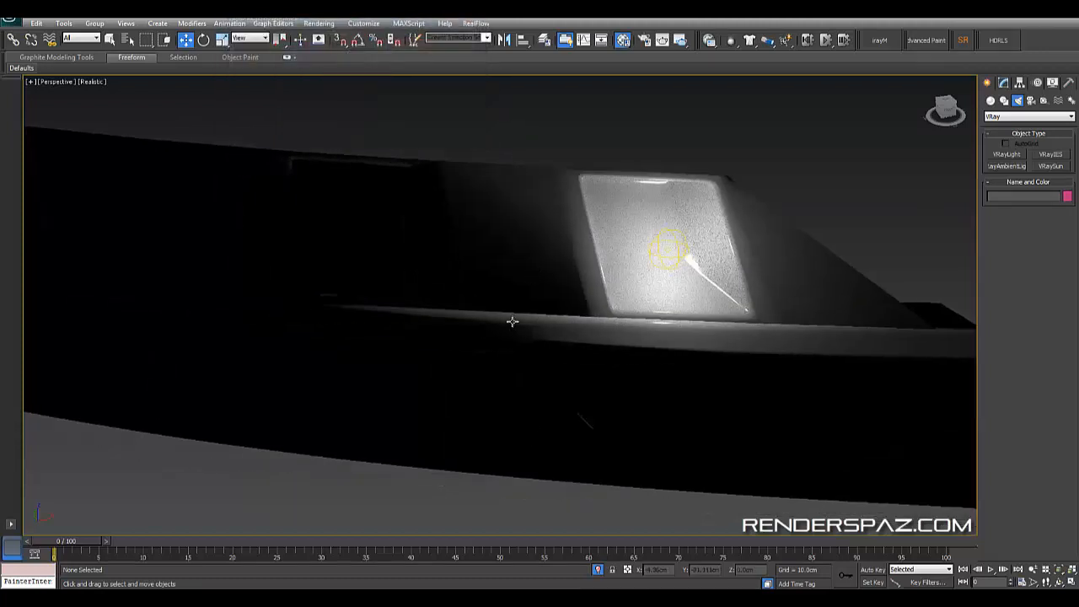
- Set the sphere light's colour mode to Temperature at about 7735 and make the light invisible
{"action": "scroll", "coordinate": [510, 399], "scroll_direction": "down", "scroll_amount": 4}
{"action": "mouse_move", "coordinate": [509, 399]}
{"action": "middle_mouse_down", "text": "alt"}
{"action": "mouse_move", "coordinate": [602, 265]}
{"action": "mouse_move", "coordinate": [564, 292]}
{"action": "mouse_move", "coordinate": [505, 299]}
{"action": "middle_mouse_up", "text": "alt"}
{"action": "left_click", "coordinate": [576, 293]}
{"action": "key", "text": "F3"}
{"action": "key", "text": "F3"}
{"action": "scroll", "coordinate": [497, 307], "scroll_direction": "up", "scroll_amount": 4}
{"action": "key", "text": "F3"}
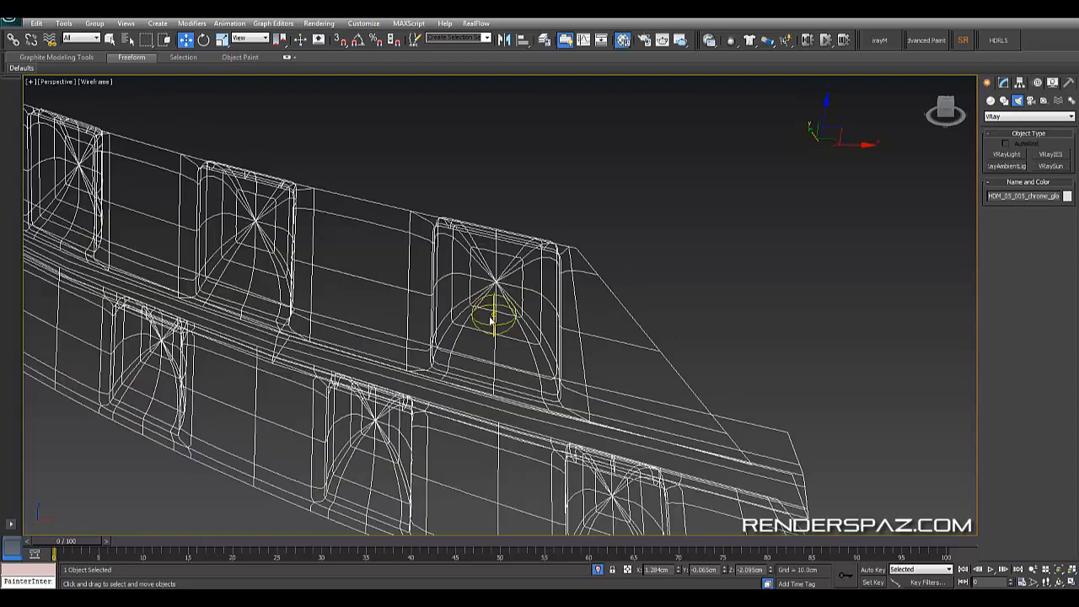
{"action": "left_click", "coordinate": [491, 313]}
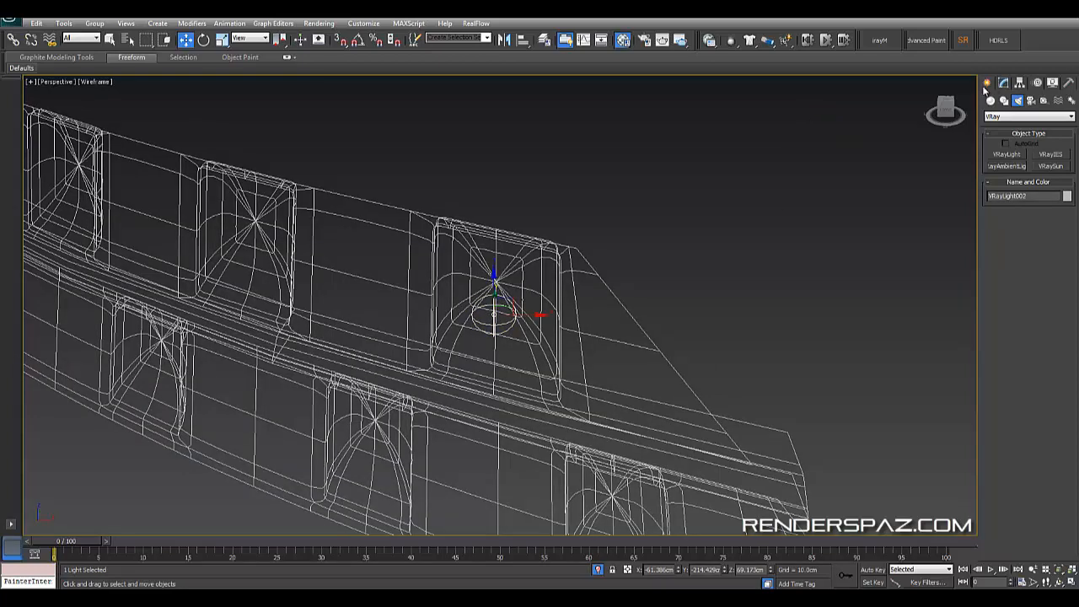
{"action": "left_click", "coordinate": [1003, 82]}
{"action": "key", "text": "F3"}
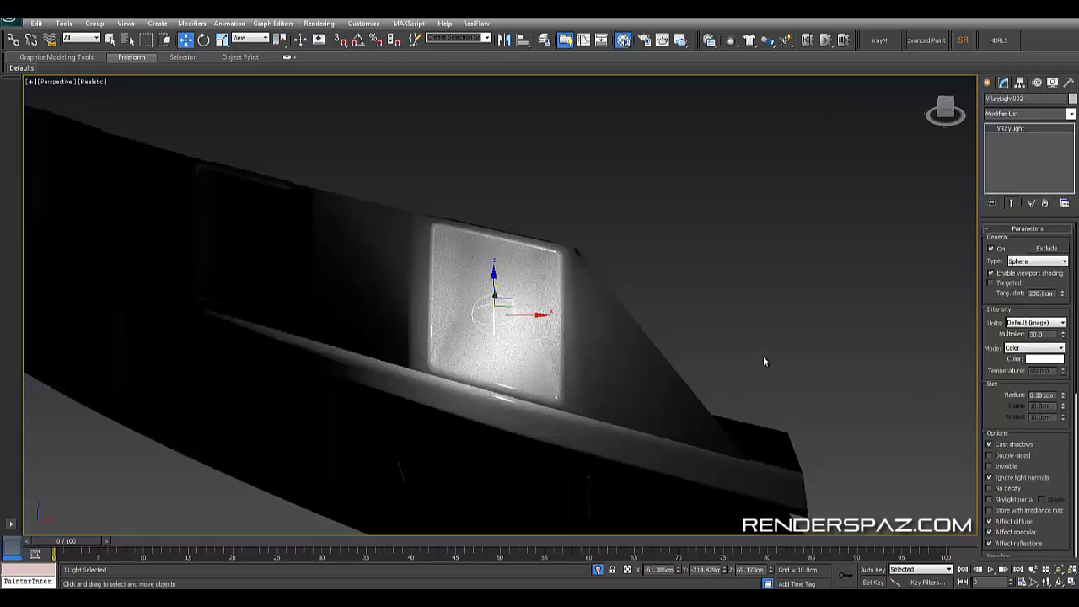
{"action": "middle_click_drag", "start_coordinate": [763, 361], "coordinate": [769, 365], "text": "alt"}
{"action": "left_click", "coordinate": [1024, 347]}
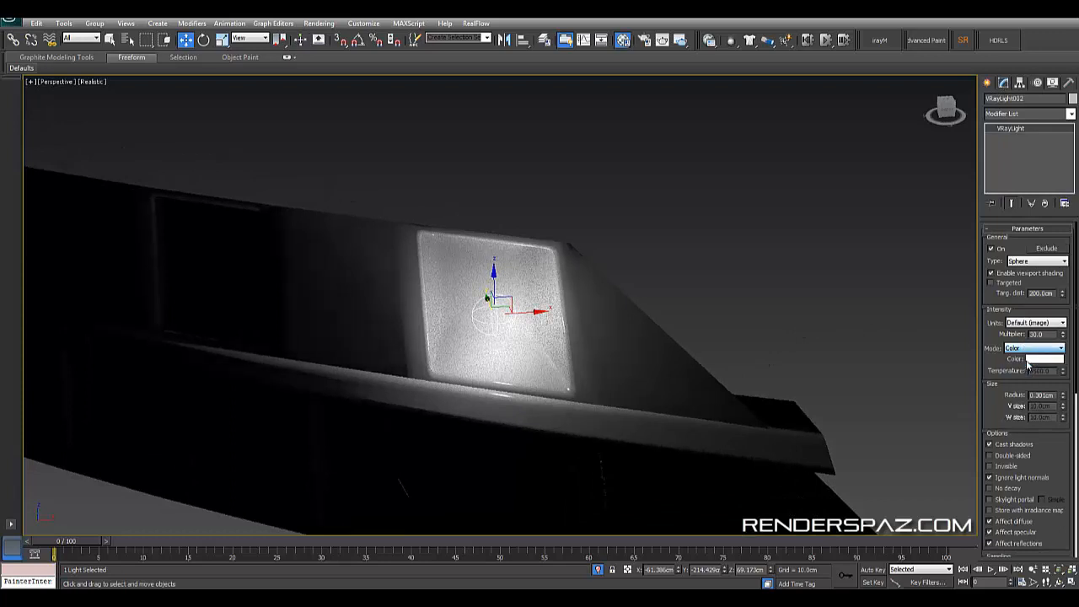
{"action": "left_click", "coordinate": [1027, 366]}
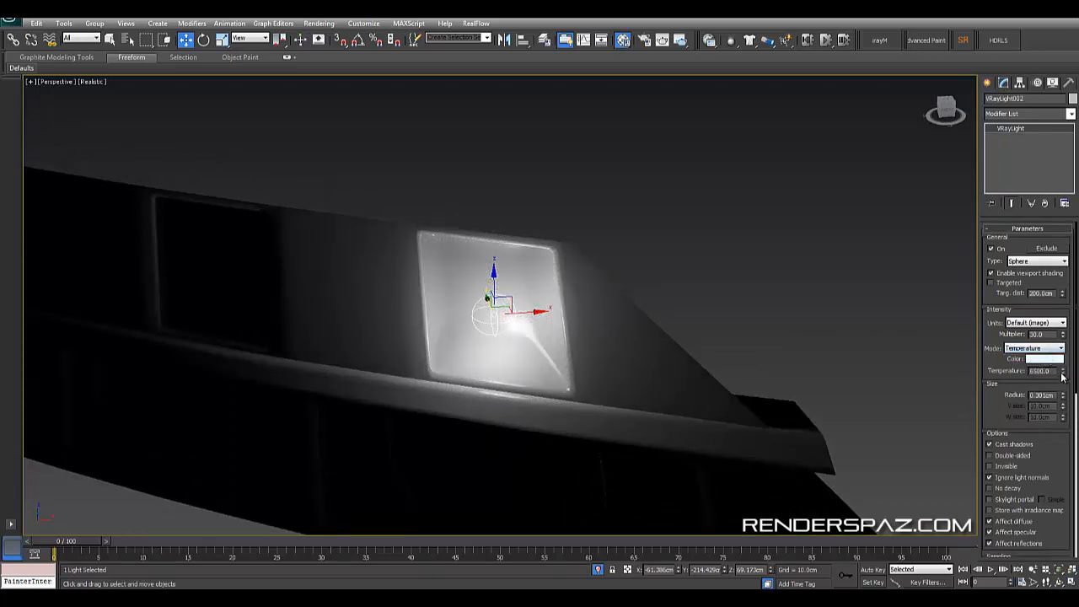
{"action": "left_click_drag", "start_coordinate": [1063, 372], "coordinate": [1068, 358]}
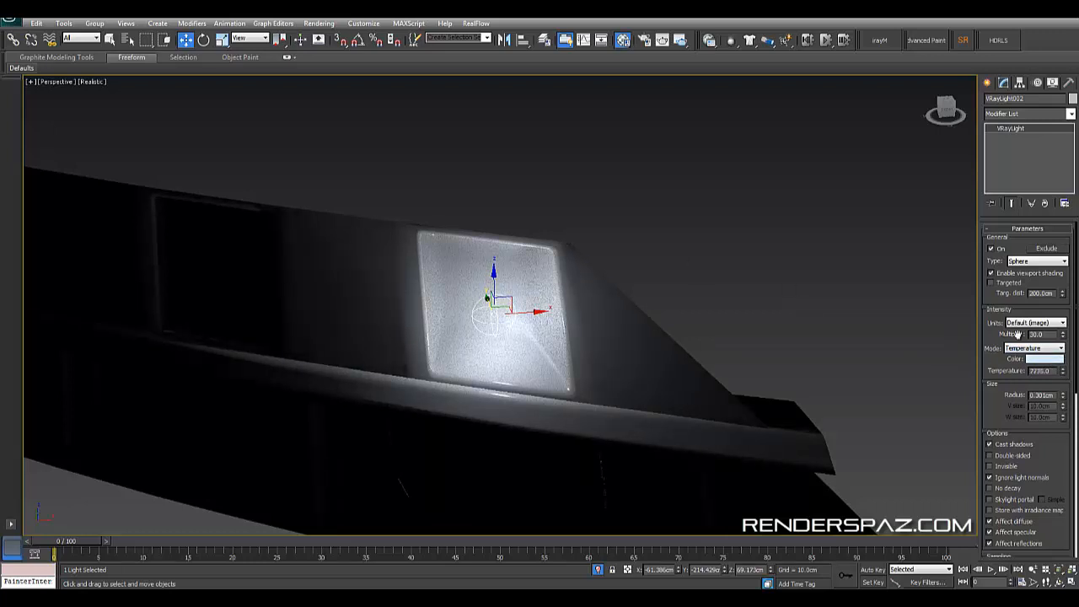
{"action": "left_click", "coordinate": [1006, 468]}
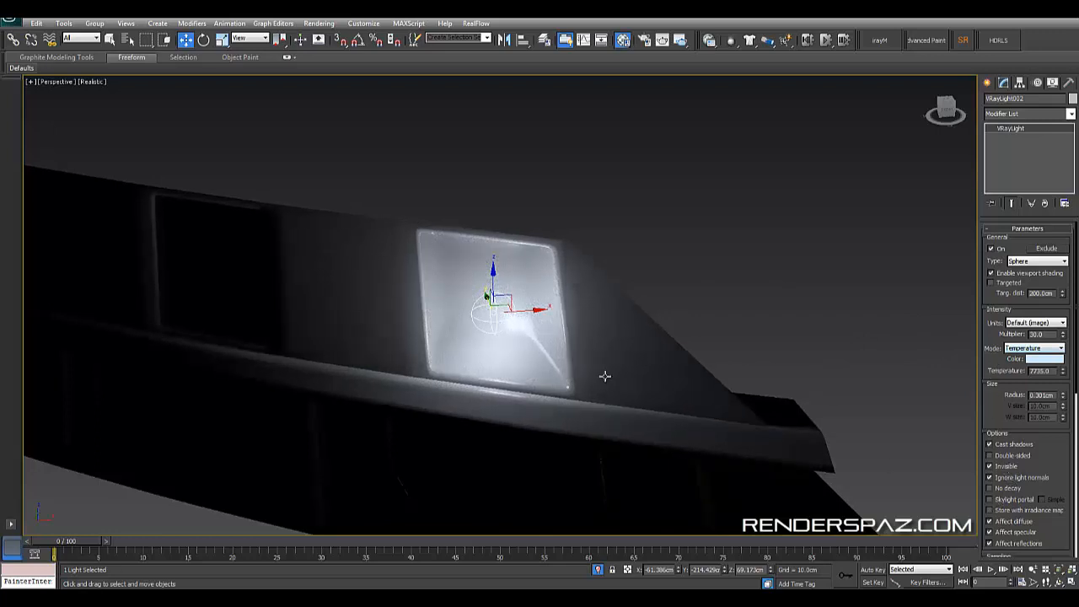
- Exit isolation mode, frame the whole car in Perspective and switch the view to Shaded
{"action": "middle_click_drag", "start_coordinate": [441, 293], "coordinate": [578, 393], "text": "alt"}
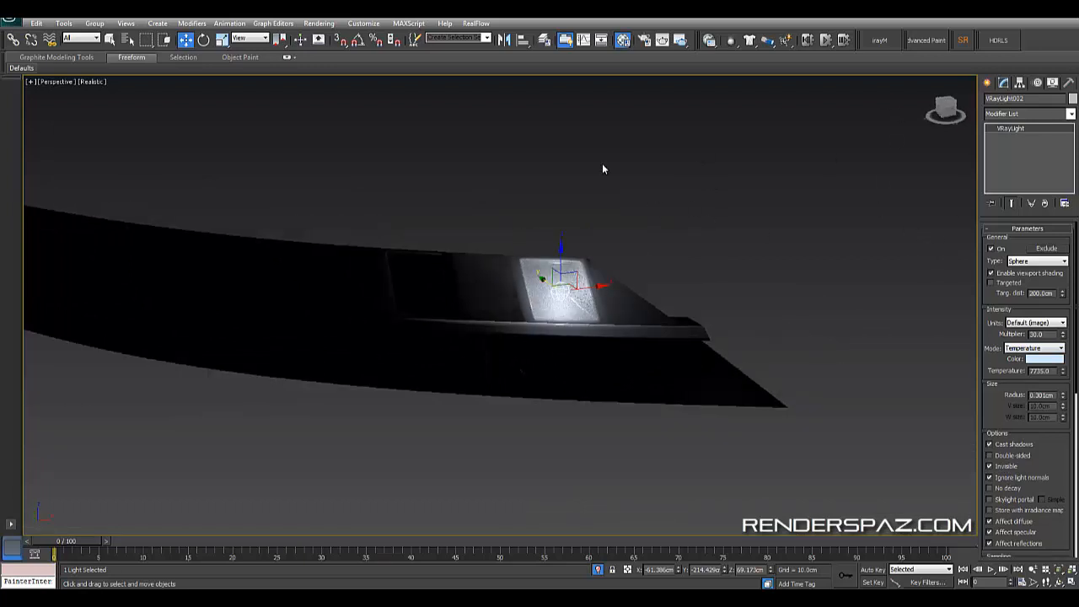
{"action": "key", "text": "alt+q"}
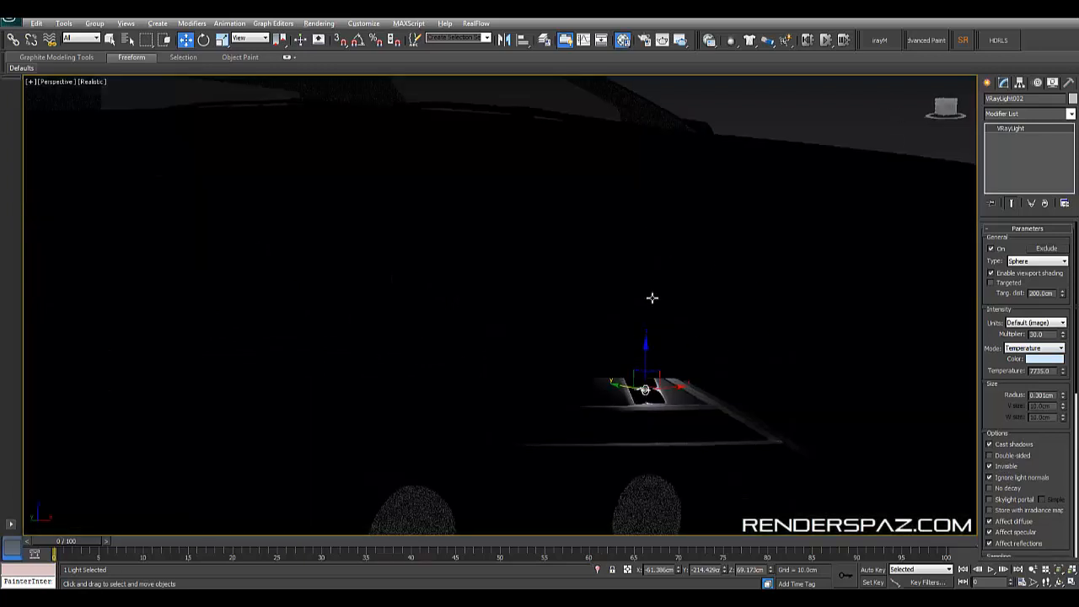
{"action": "scroll", "coordinate": [651, 298], "scroll_direction": "down", "scroll_amount": 3}
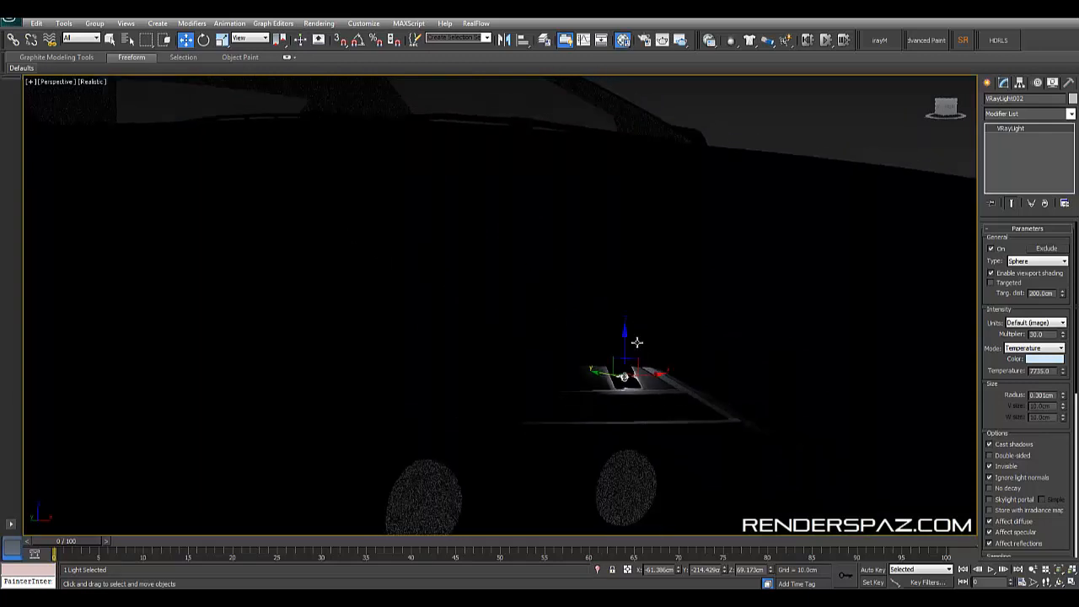
{"action": "scroll", "coordinate": [636, 341], "scroll_direction": "down", "scroll_amount": 5}
{"action": "left_click", "coordinate": [725, 298]}
{"action": "scroll", "coordinate": [725, 298], "scroll_direction": "up", "scroll_amount": 2}
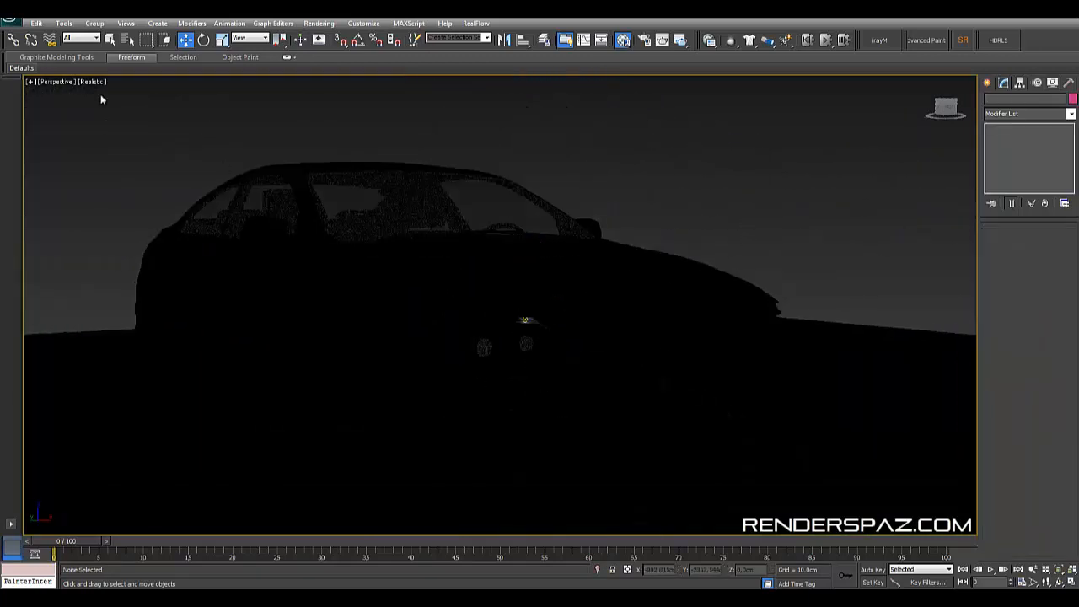
{"action": "left_click", "coordinate": [93, 82]}
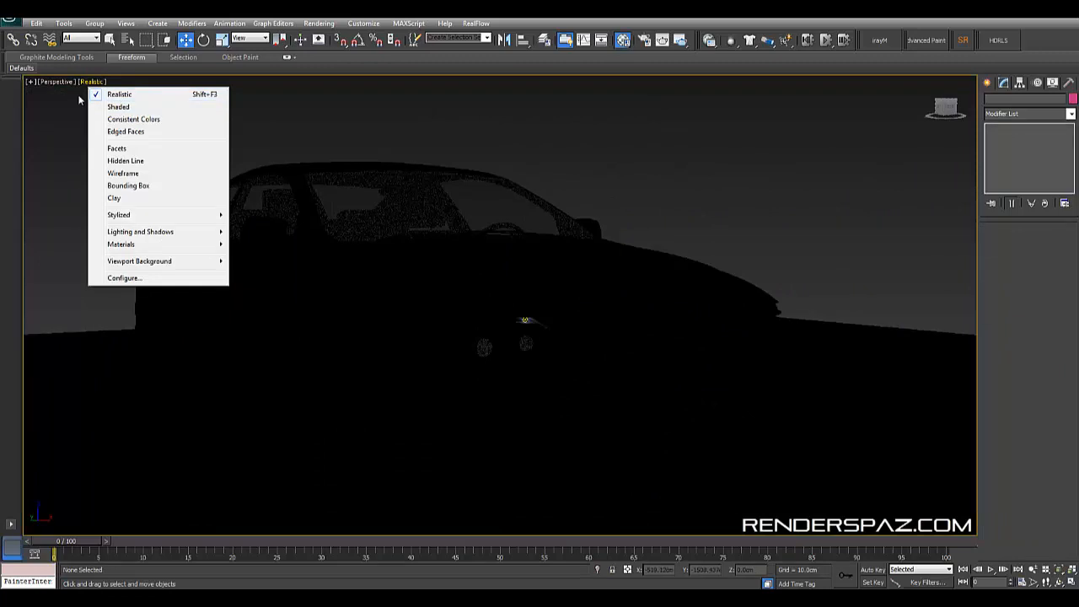
{"action": "left_click", "coordinate": [127, 96]}
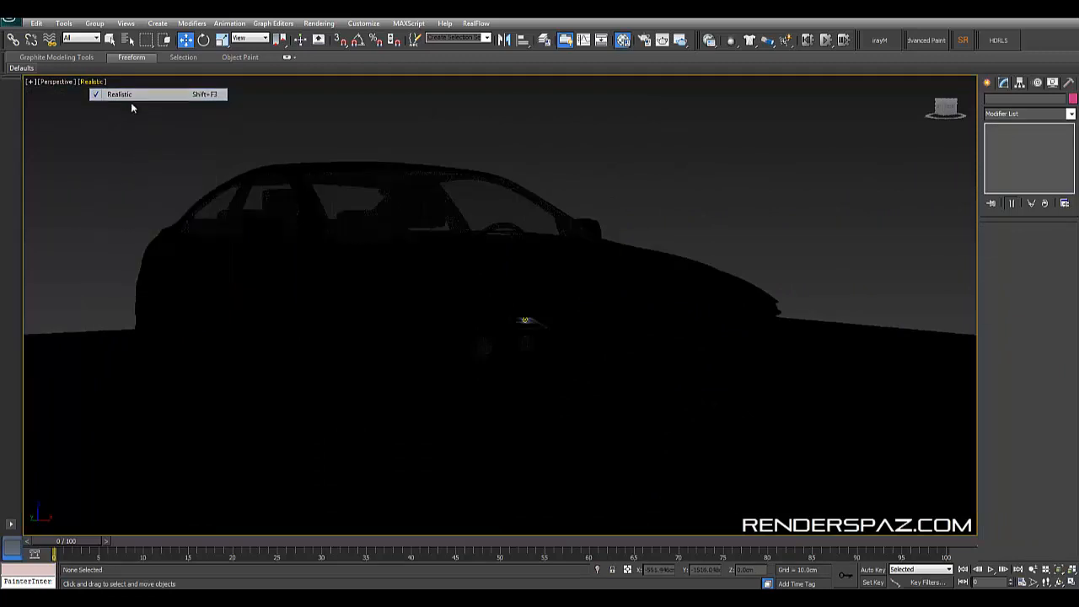
{"action": "left_click", "coordinate": [94, 81]}
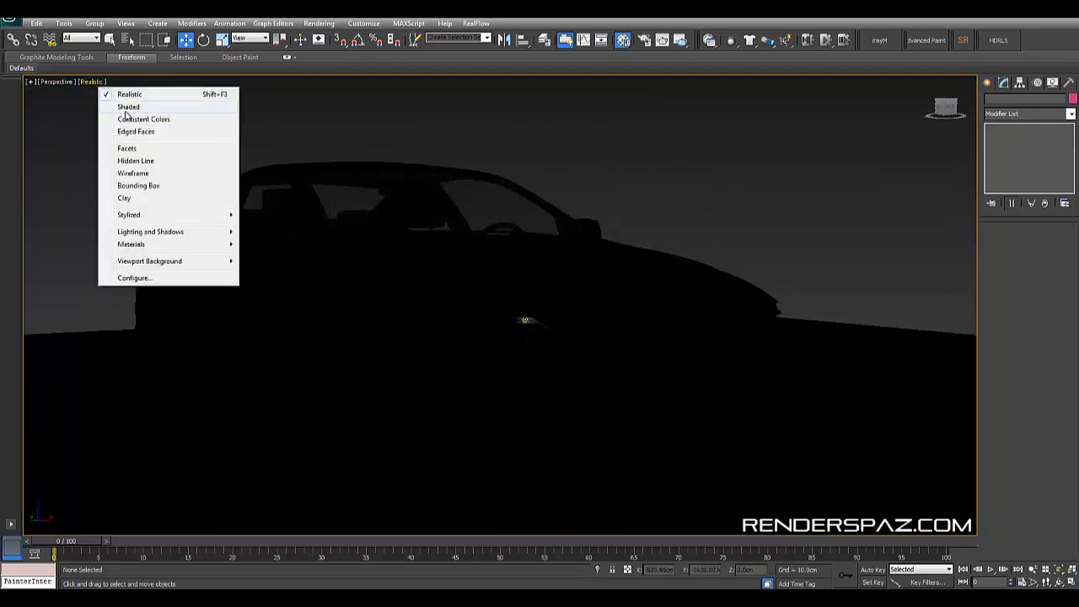
{"action": "left_click", "coordinate": [128, 107]}
{"action": "right_click", "coordinate": [757, 185]}
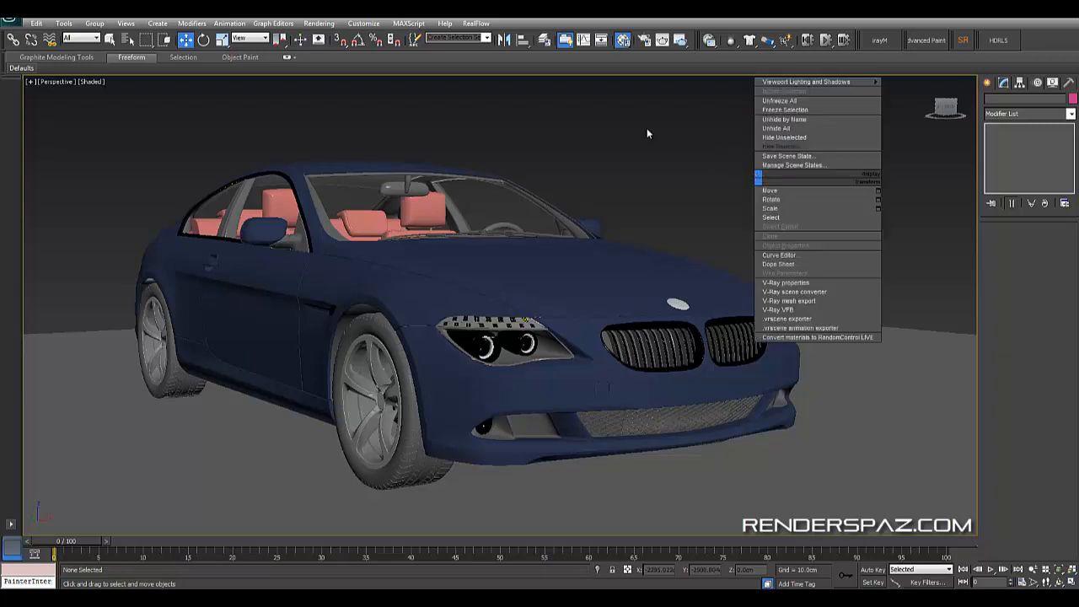
- Start an ActiveShade render of the car and place its window so the Perspective view stays partly accessible
{"action": "left_click", "coordinate": [319, 23]}
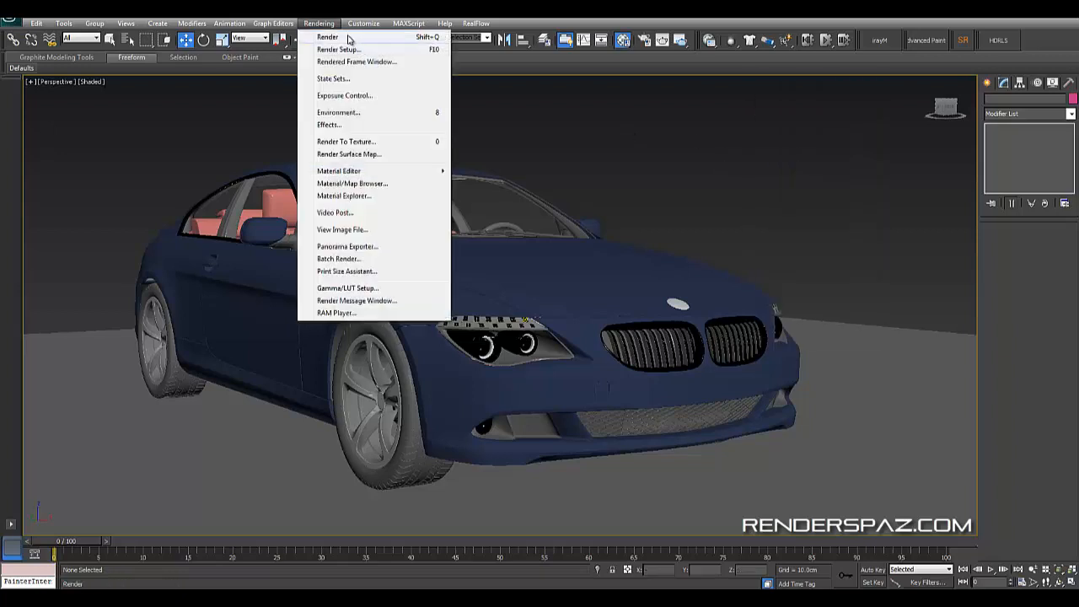
{"action": "left_click", "coordinate": [348, 38]}
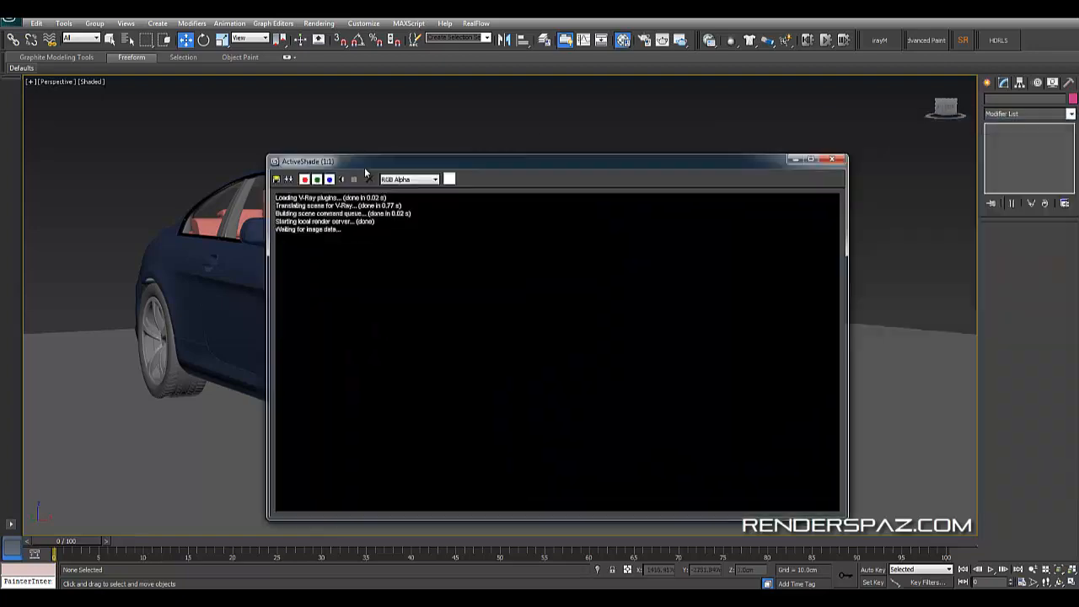
{"action": "left_click_drag", "start_coordinate": [499, 162], "coordinate": [261, 80]}
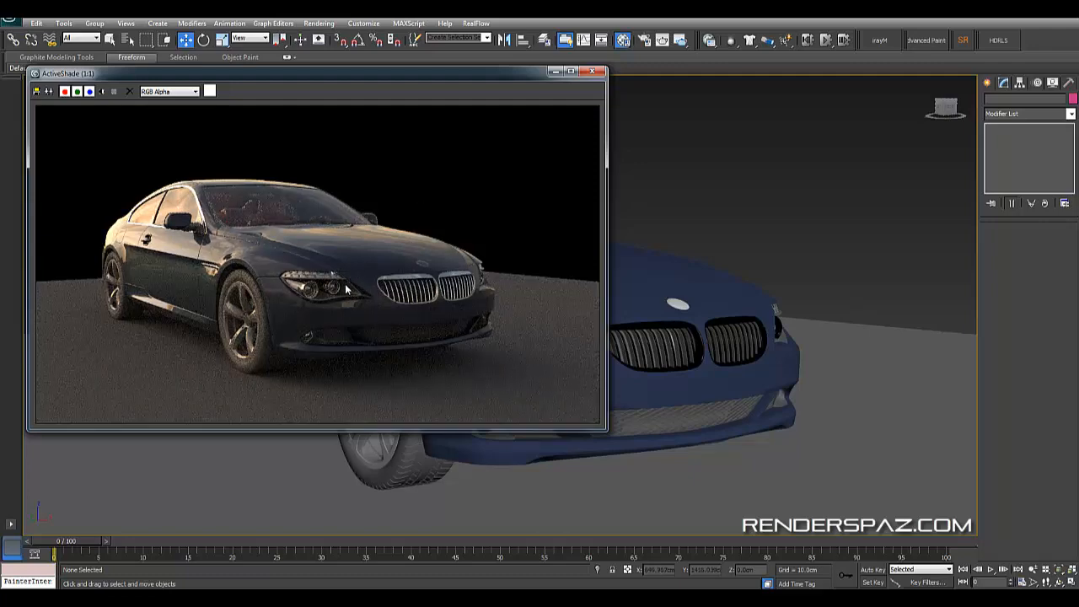
- Examine the headlight's chrome strip and the sphere light's glow close up in the ActiveShade render
{"action": "scroll", "coordinate": [311, 295], "scroll_direction": "up", "scroll_amount": 3}
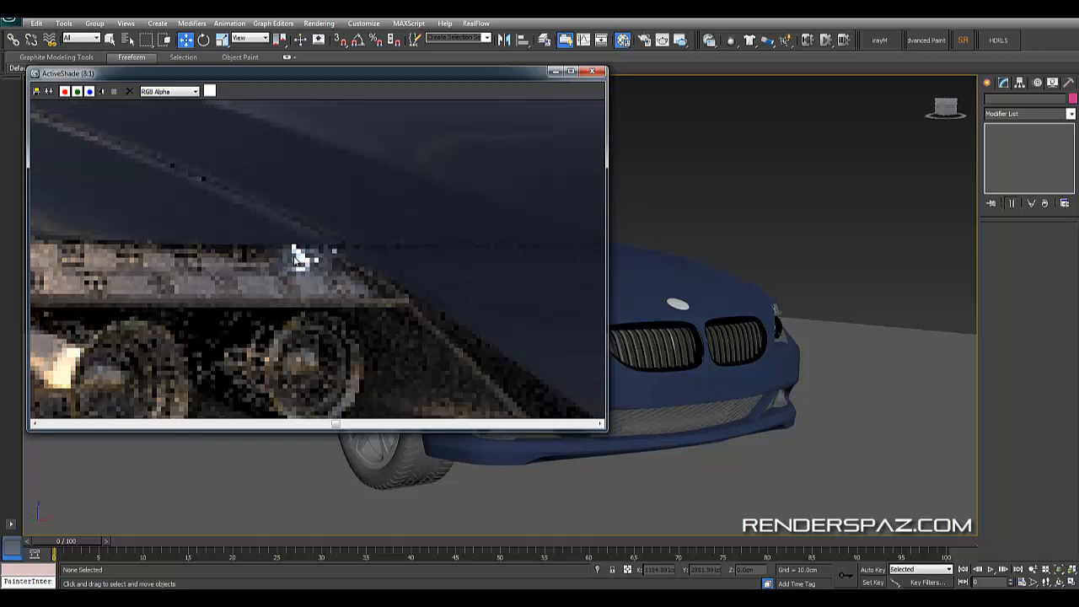
{"action": "scroll", "coordinate": [304, 255], "scroll_direction": "down", "scroll_amount": 1}
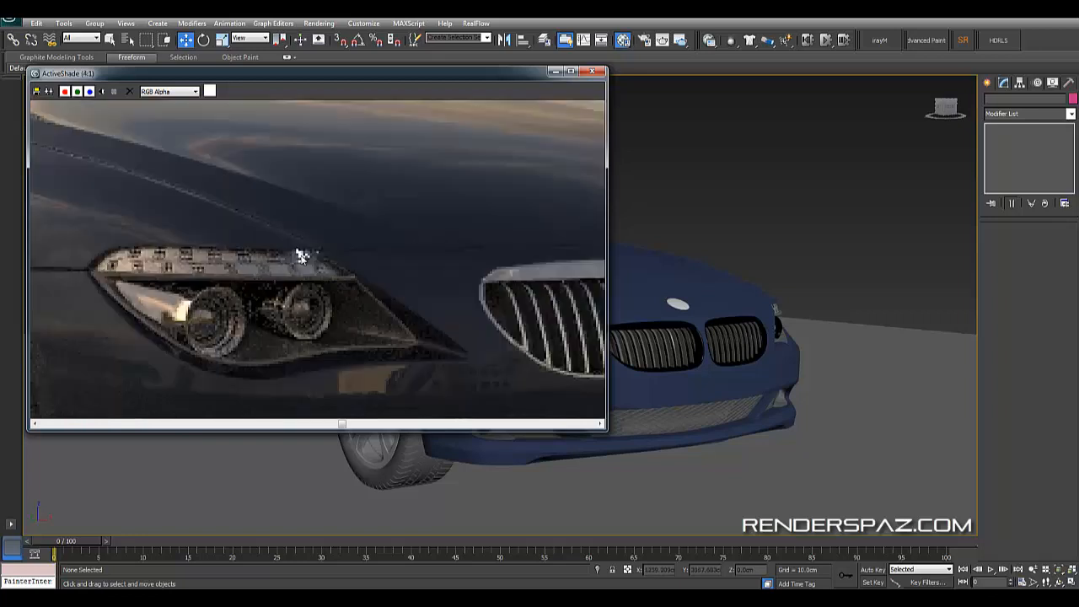
{"action": "scroll", "coordinate": [306, 261], "scroll_direction": "down", "scroll_amount": 1}
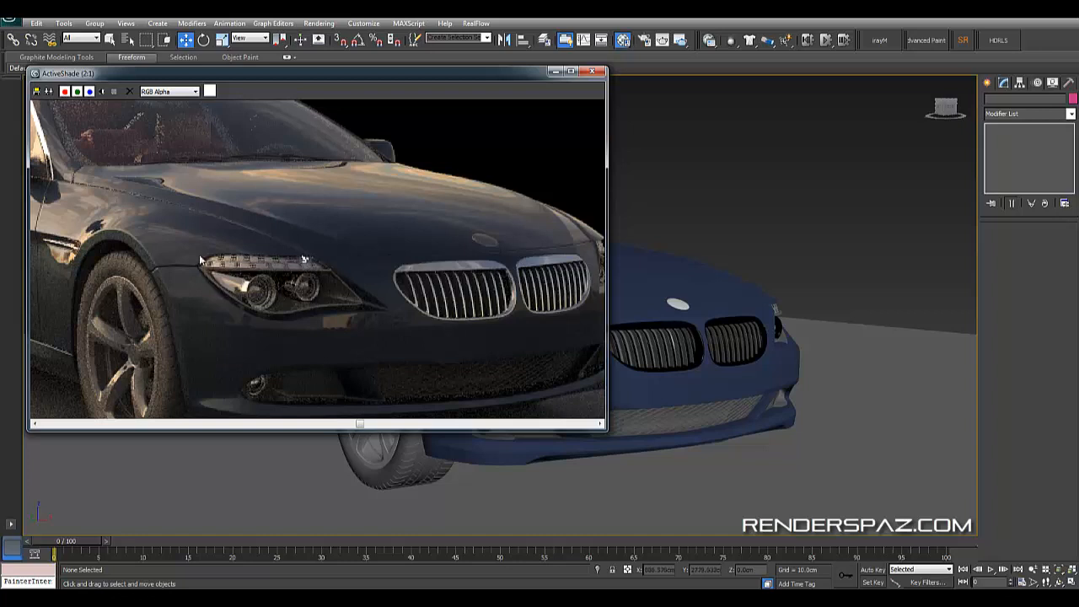
{"action": "scroll", "coordinate": [303, 259], "scroll_direction": "up", "scroll_amount": 2}
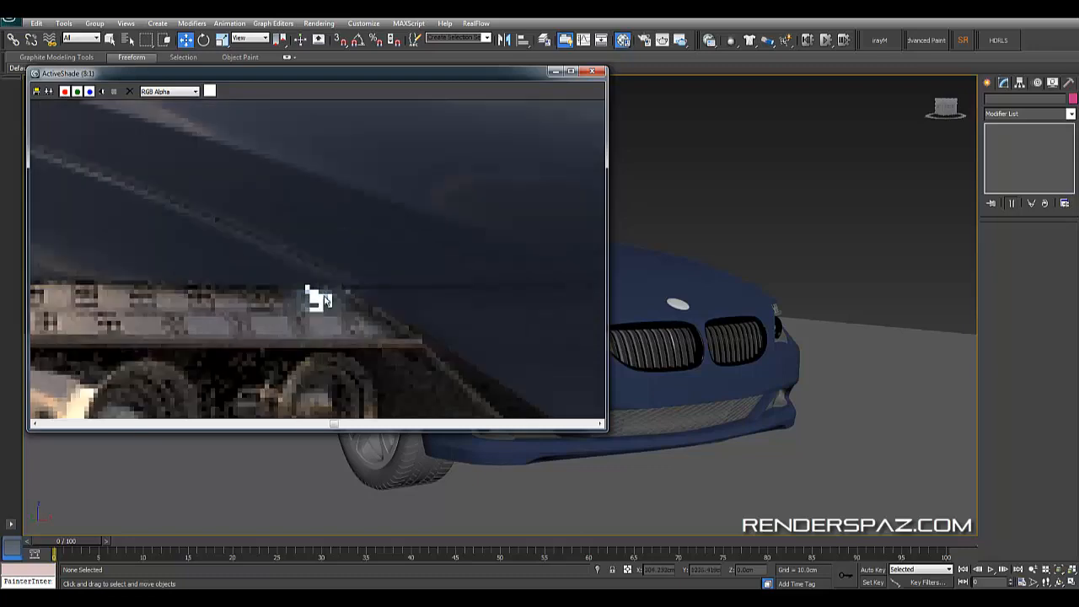
{"action": "scroll", "coordinate": [329, 291], "scroll_direction": "down", "scroll_amount": 3}
{"action": "scroll", "coordinate": [720, 356], "scroll_direction": "up", "scroll_amount": 6}
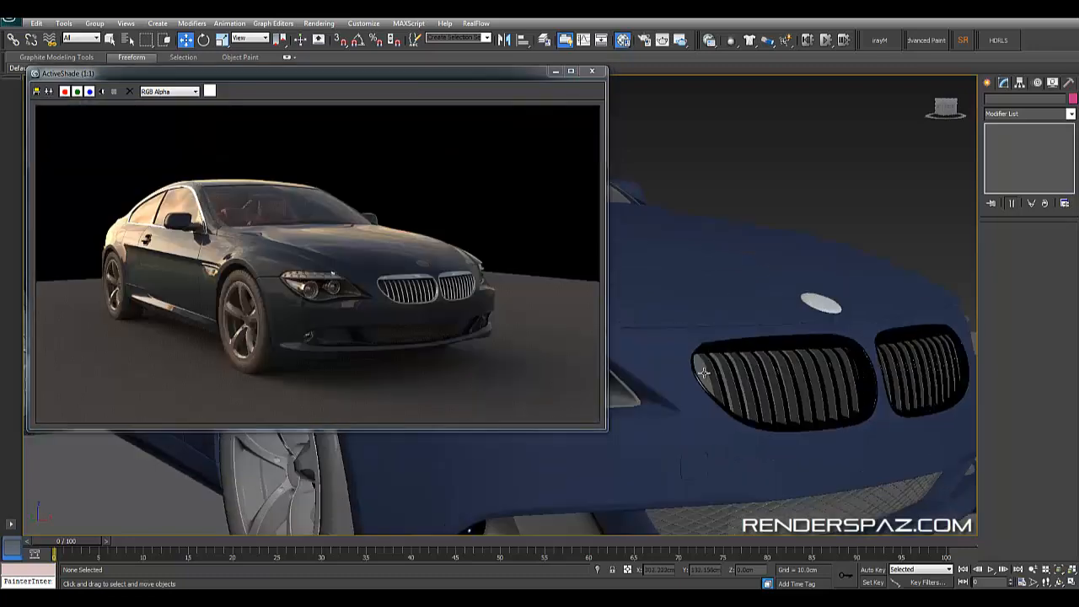
- Select the headlight's chrome strip and compare its lit recess from near and far in the ActiveShade render
{"action": "scroll", "coordinate": [711, 377], "scroll_direction": "up", "scroll_amount": 5}
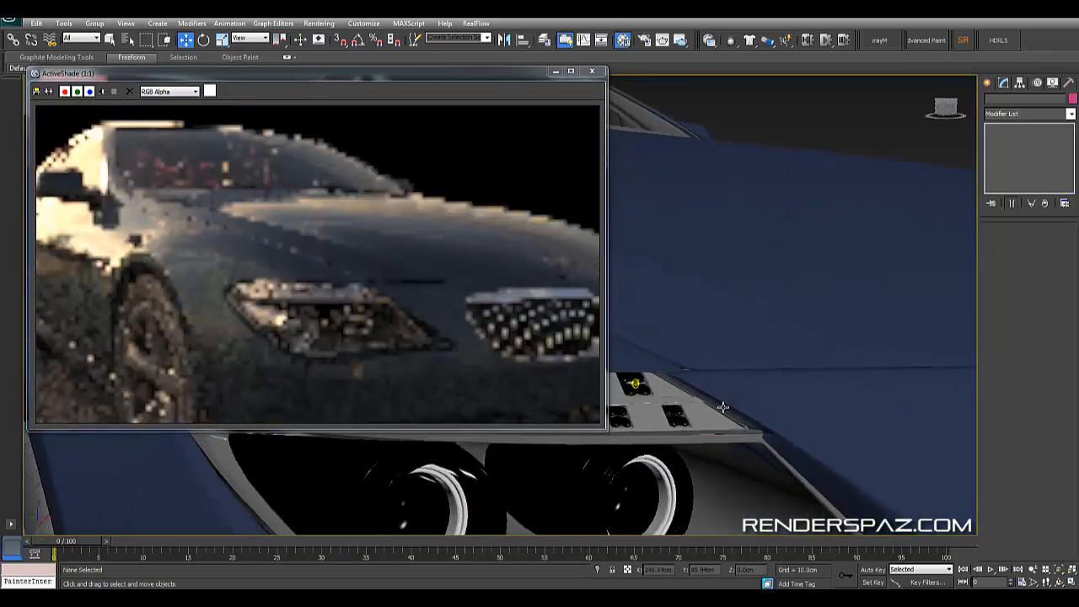
{"action": "scroll", "coordinate": [733, 413], "scroll_direction": "up", "scroll_amount": 2}
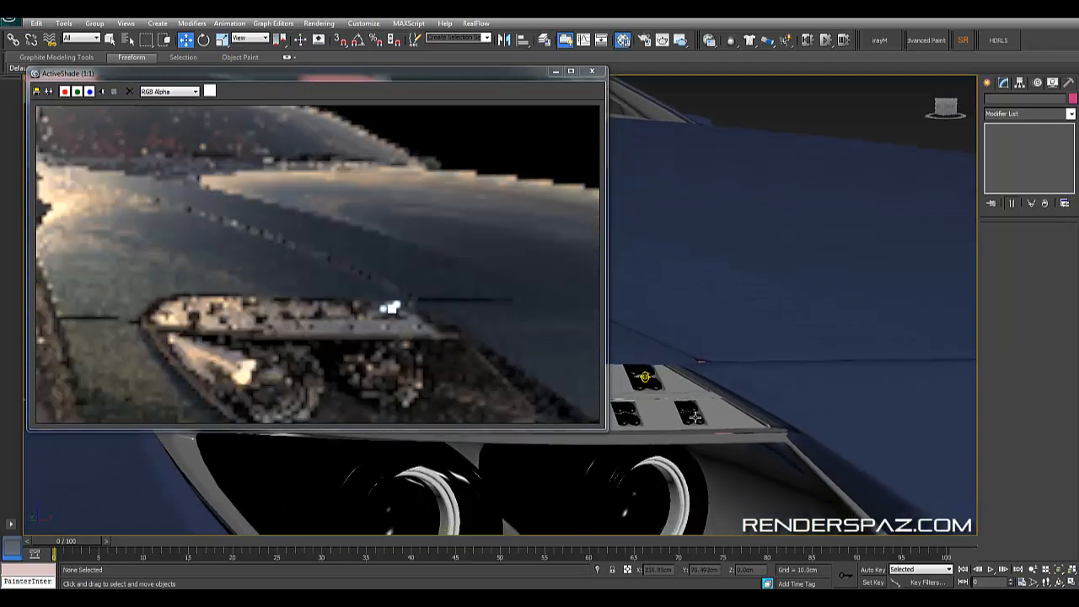
{"action": "left_click", "coordinate": [638, 425]}
{"action": "scroll", "coordinate": [642, 430], "scroll_direction": "down", "scroll_amount": 8}
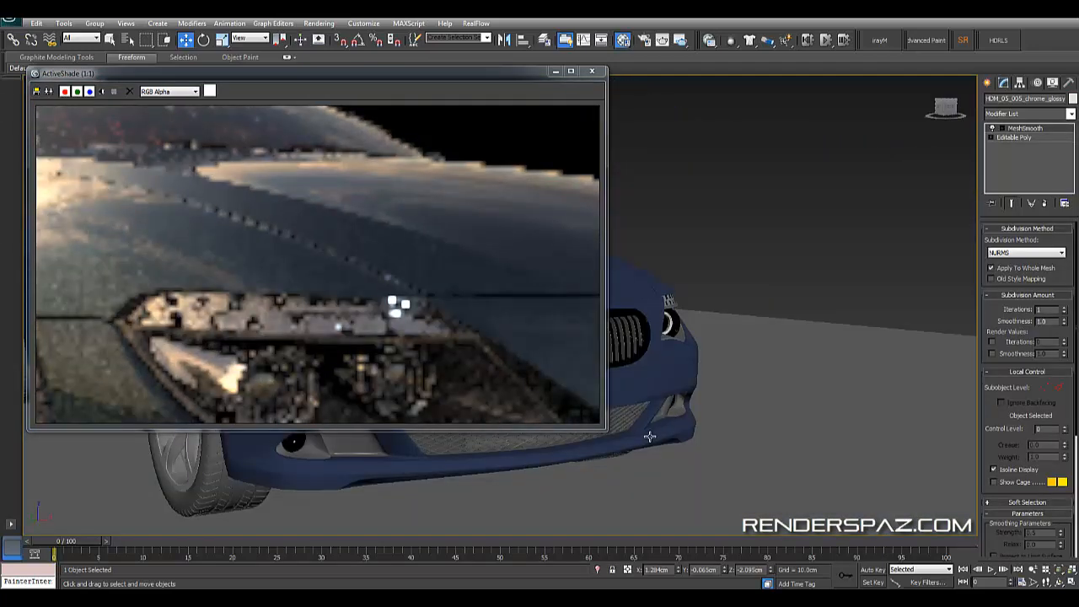
{"action": "middle_click_drag", "start_coordinate": [694, 458], "coordinate": [792, 445]}
{"action": "scroll", "coordinate": [700, 447], "scroll_direction": "up", "scroll_amount": 4}
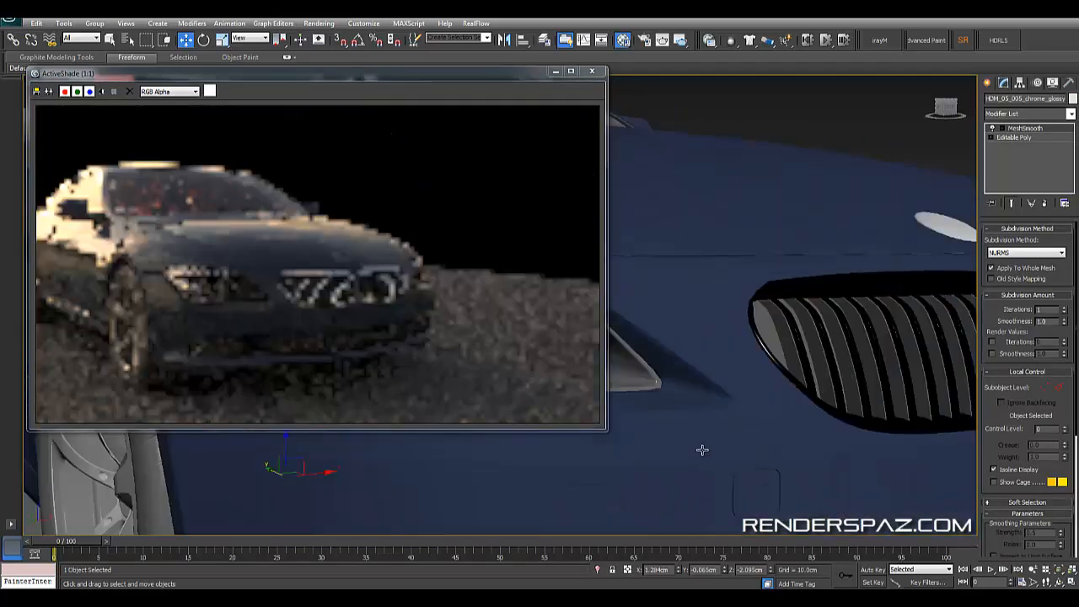
{"action": "scroll", "coordinate": [686, 455], "scroll_direction": "up", "scroll_amount": 3}
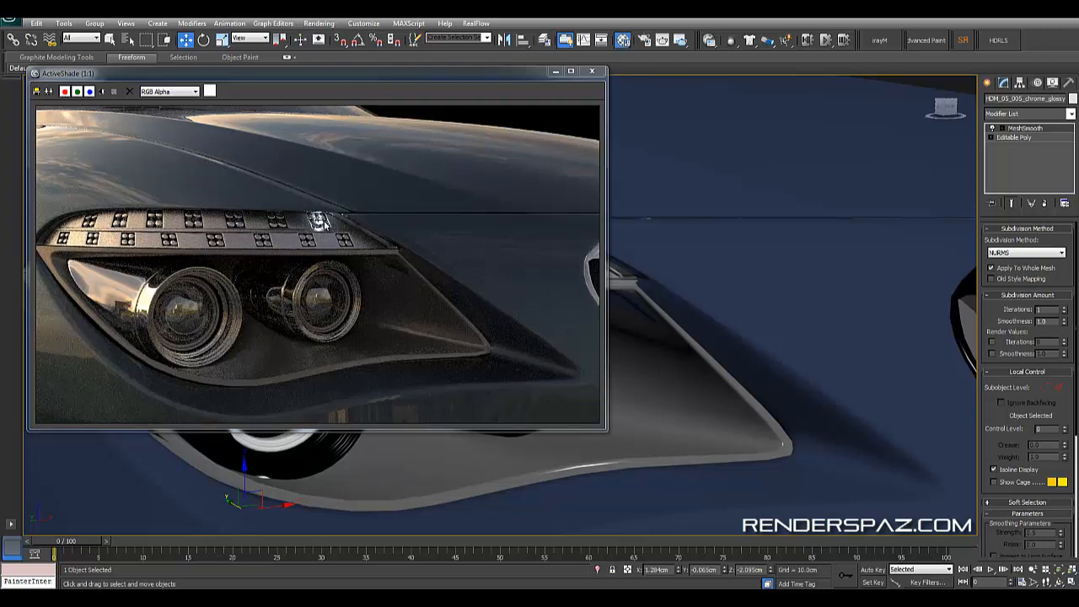
- Save the scene and bring the lit recess of the headlight's chrome strip into close view
{"action": "key", "text": "ctrl+s"}
{"action": "middle_click_drag", "start_coordinate": [710, 276], "coordinate": [852, 295], "text": "alt"}
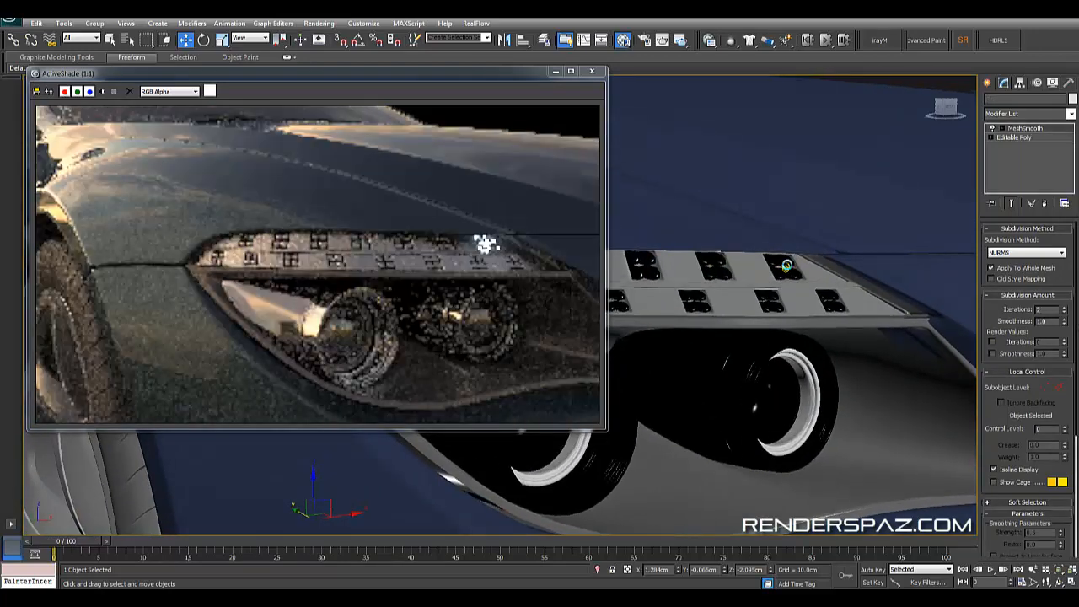
{"action": "mouse_move", "coordinate": [792, 341]}
{"action": "middle_mouse_down", "text": "alt"}
{"action": "mouse_move", "coordinate": [816, 343]}
{"action": "mouse_move", "coordinate": [874, 436]}
{"action": "mouse_move", "coordinate": [627, 308]}
{"action": "mouse_move", "coordinate": [728, 356]}
{"action": "mouse_move", "coordinate": [783, 354]}
{"action": "middle_mouse_up", "text": "alt"}
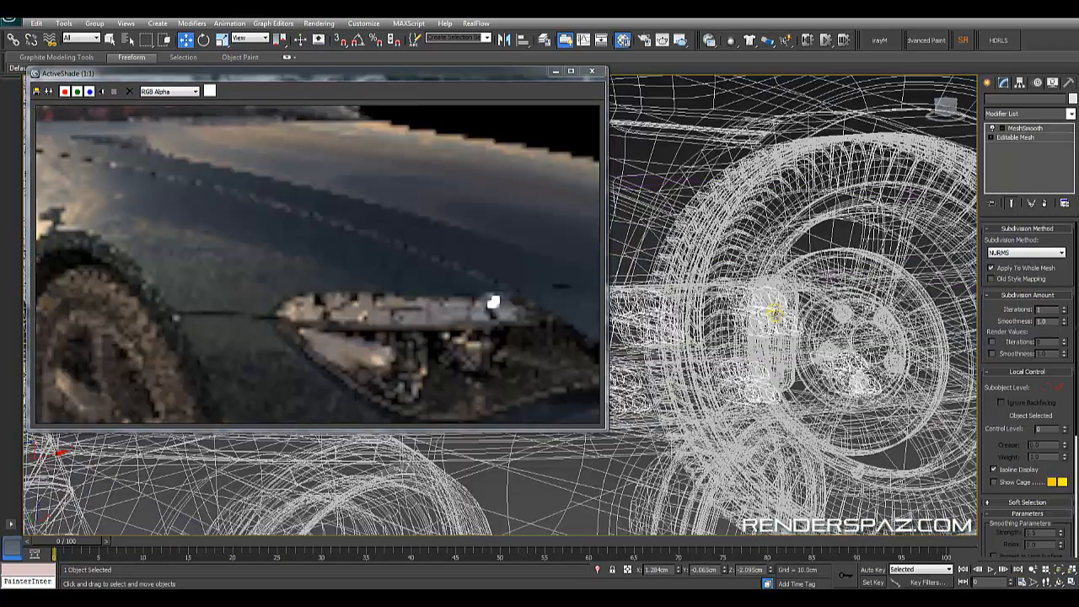
- Try to pick the sphere light directly in the Perspective view using wireframe display
{"action": "left_click", "coordinate": [773, 312]}
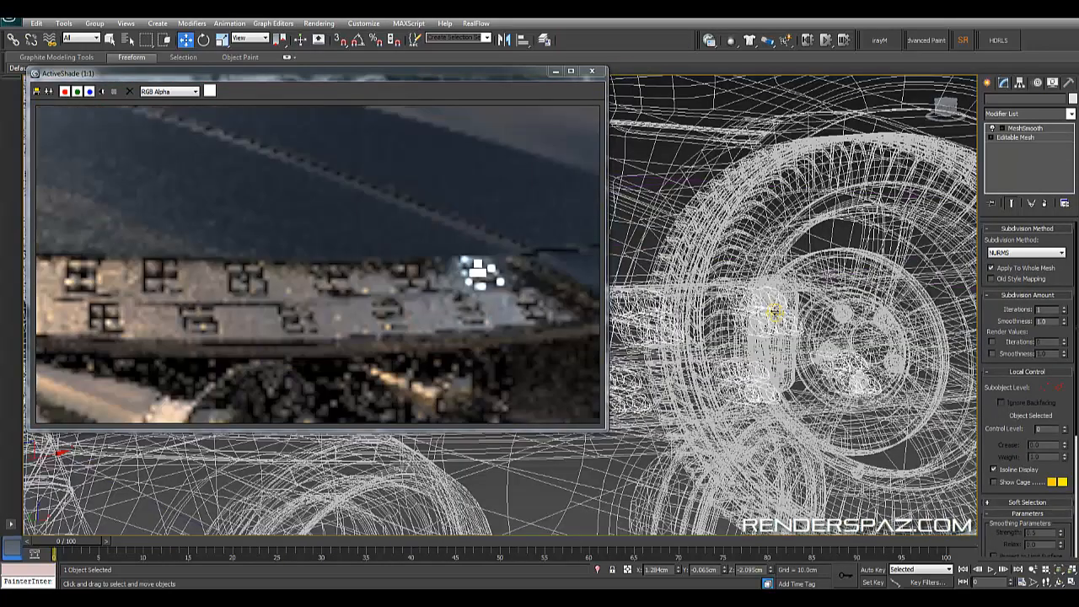
{"action": "left_click", "coordinate": [775, 313]}
{"action": "left_click", "coordinate": [775, 313]}
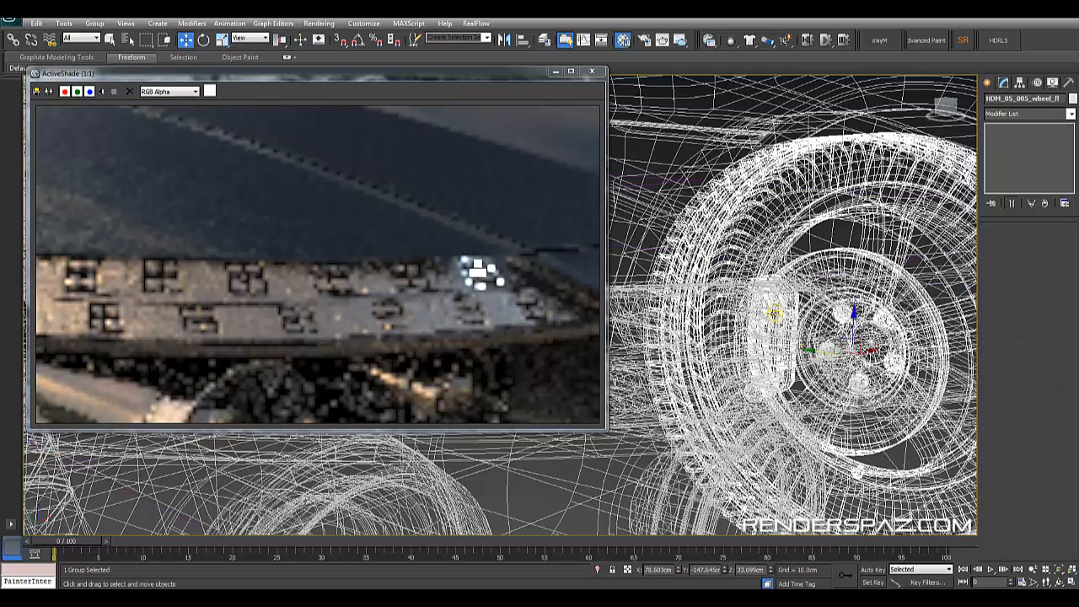
{"action": "key", "text": "F3"}
- Select VRayLight002 by name from the scene list and set its multiplier to 10
{"action": "left_click", "coordinate": [127, 40]}
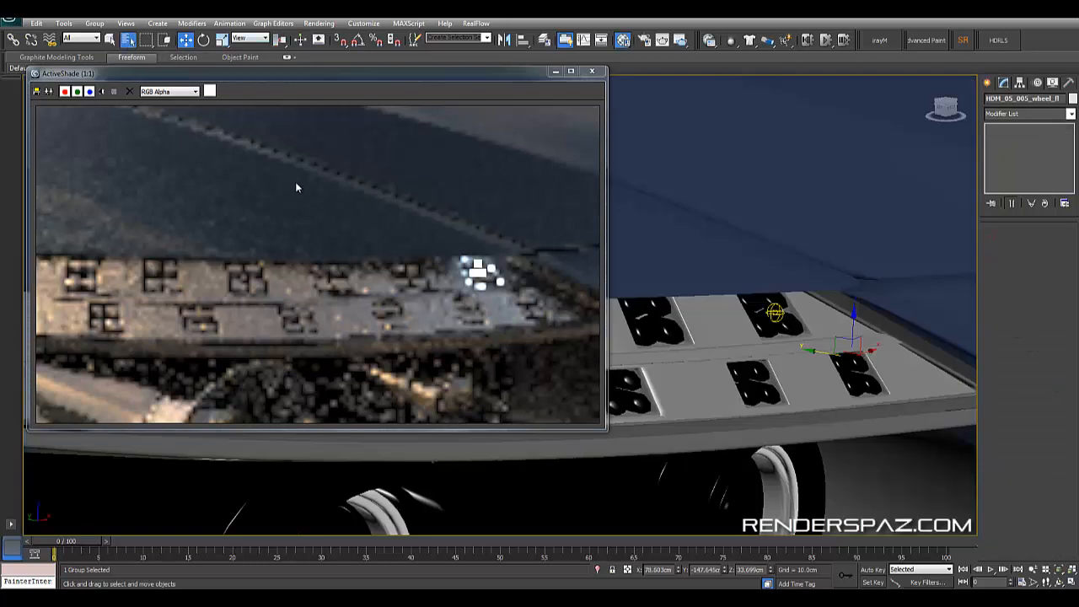
{"action": "key", "text": "h"}
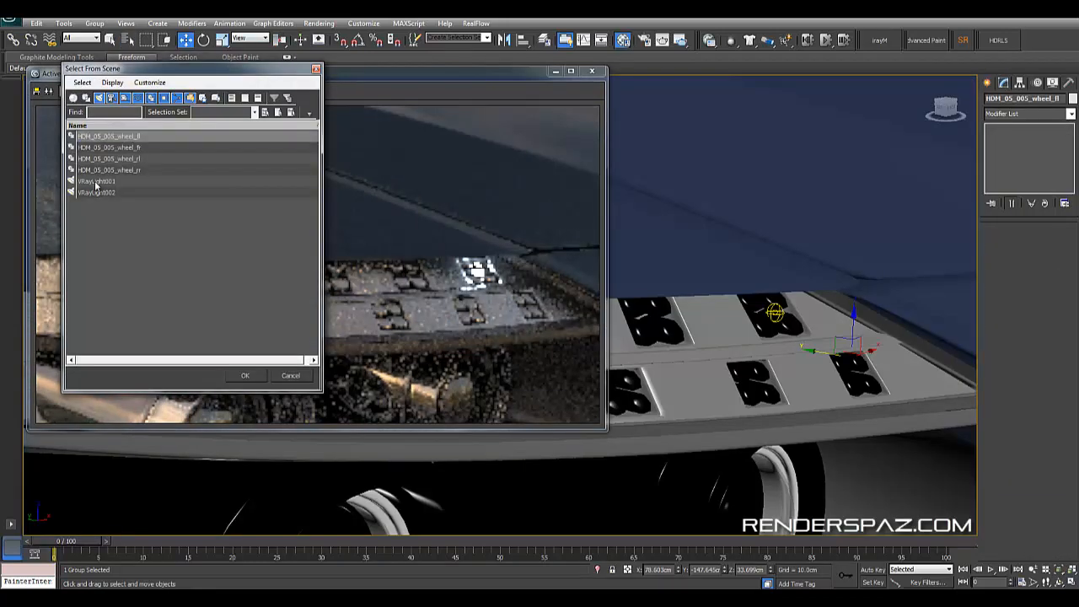
{"action": "left_click", "coordinate": [96, 181]}
{"action": "left_click", "coordinate": [96, 192]}
{"action": "left_click", "coordinate": [247, 376]}
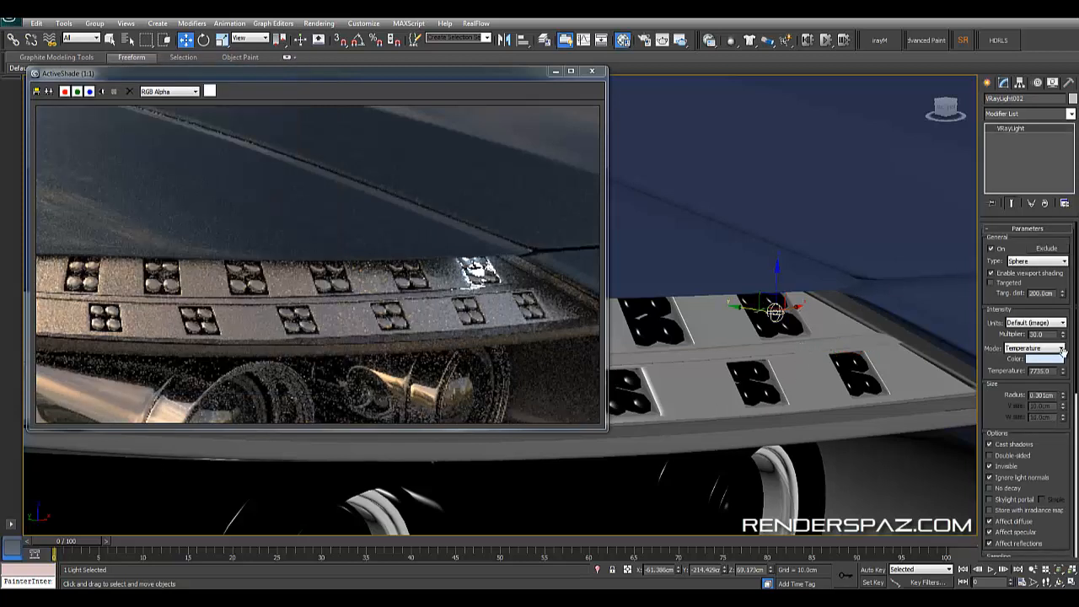
{"action": "double_click", "coordinate": [1036, 333]}
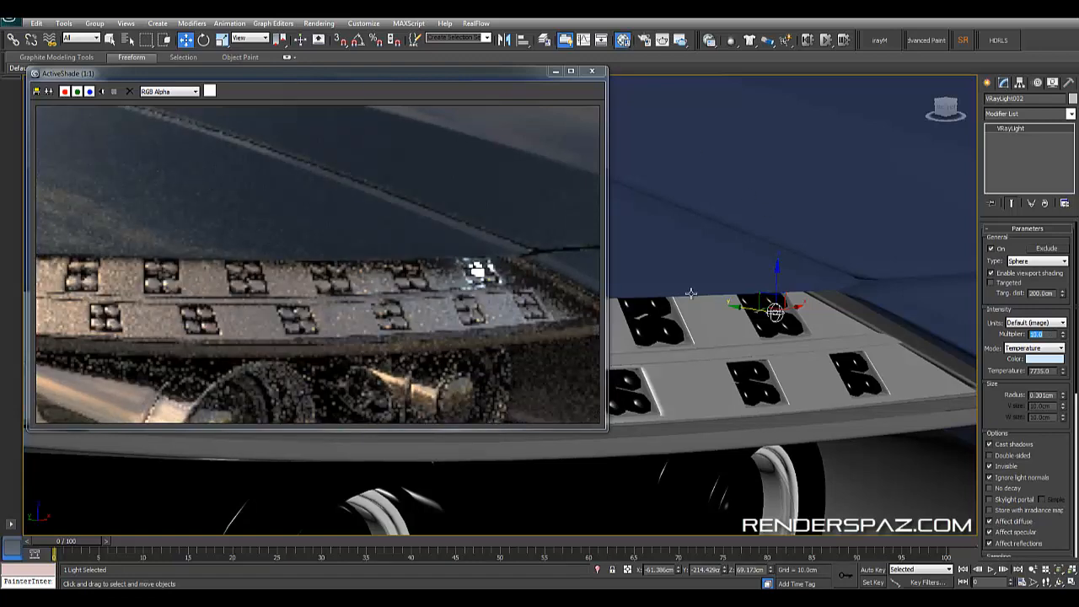
- Move the sphere light slightly outward from its recess to about Y -214.93 cm and check the glow from several angles
{"action": "middle_click_drag", "start_coordinate": [809, 385], "coordinate": [740, 319], "text": "alt"}
{"action": "left_click_drag", "start_coordinate": [777, 312], "coordinate": [790, 312]}
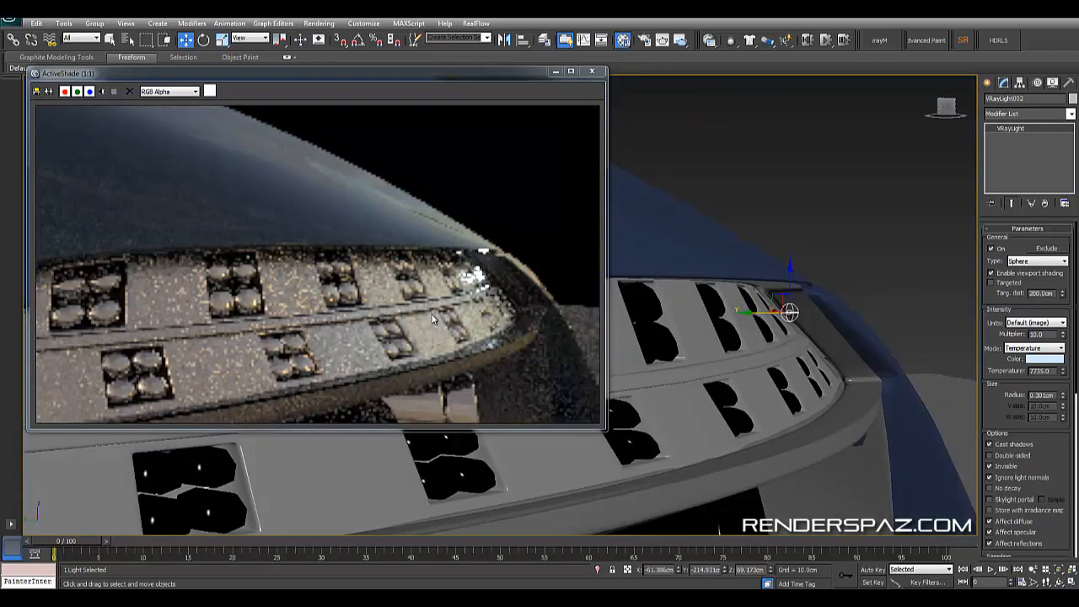
{"action": "middle_click_drag", "start_coordinate": [749, 393], "coordinate": [758, 405], "text": "alt"}
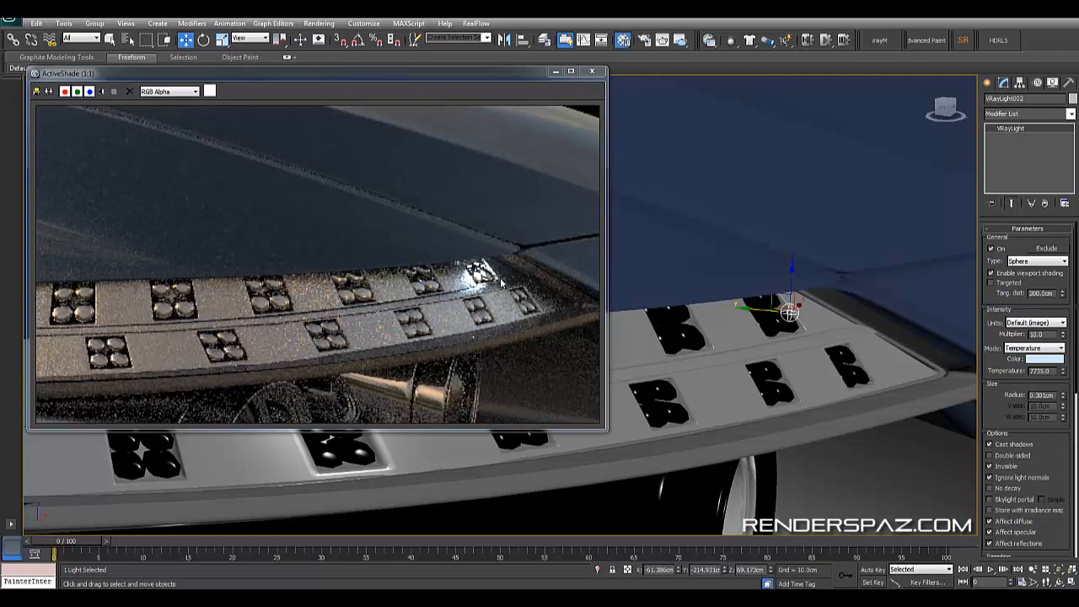
{"action": "middle_click_drag", "start_coordinate": [716, 381], "coordinate": [679, 404], "text": "alt"}
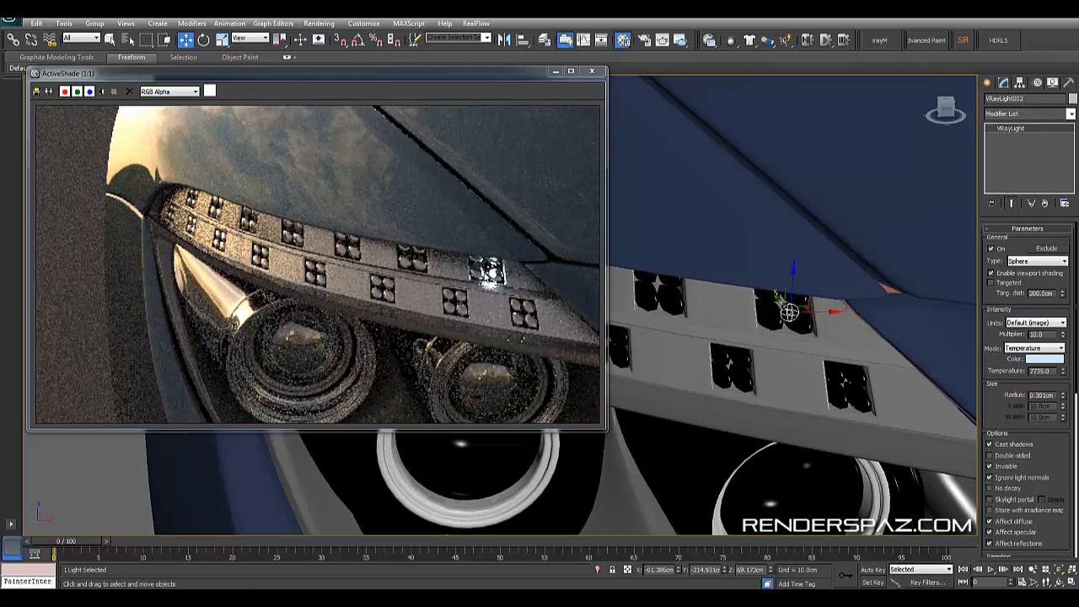
- Reposition the sphere light near the recess's upper edge at about X -61.36, Y -214.43, Z 69.63 cm
{"action": "mouse_move", "coordinate": [834, 406]}
{"action": "middle_mouse_down", "text": "alt"}
{"action": "mouse_move", "coordinate": [766, 404]}
{"action": "mouse_move", "coordinate": [769, 372]}
{"action": "mouse_move", "coordinate": [734, 350]}
{"action": "mouse_move", "coordinate": [779, 393]}
{"action": "mouse_move", "coordinate": [821, 395]}
{"action": "middle_mouse_up", "text": "alt"}
{"action": "left_click_drag", "start_coordinate": [886, 369], "coordinate": [846, 343]}
{"action": "middle_click_drag", "start_coordinate": [850, 360], "coordinate": [900, 405], "text": "alt"}
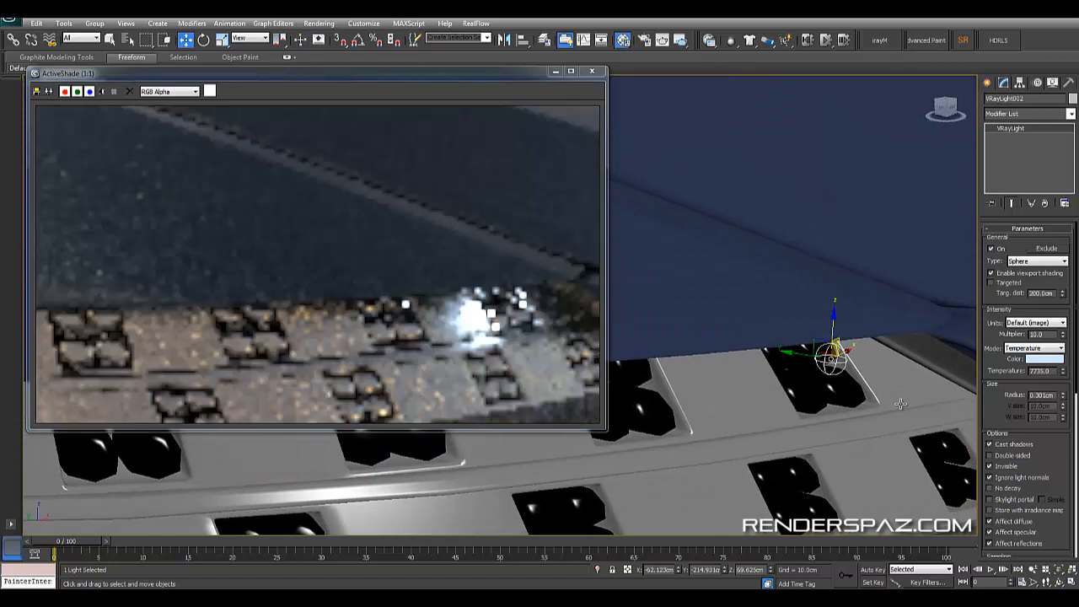
{"action": "middle_click_drag", "start_coordinate": [877, 395], "coordinate": [779, 371], "text": "alt"}
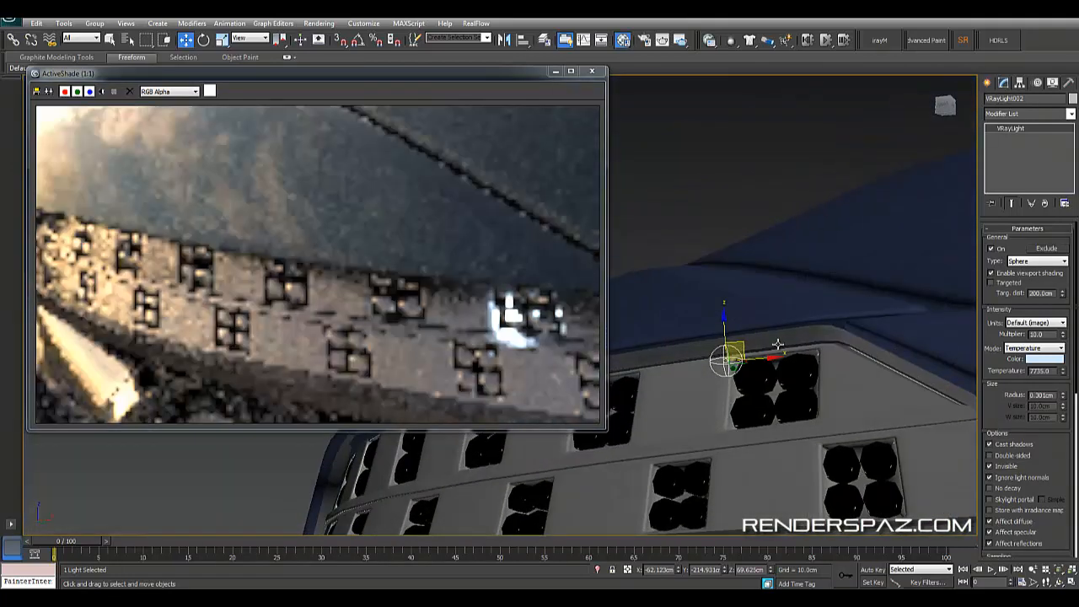
{"action": "left_click_drag", "start_coordinate": [760, 356], "coordinate": [804, 358]}
{"action": "mouse_move", "coordinate": [803, 358]}
{"action": "middle_mouse_down", "text": "alt"}
{"action": "mouse_move", "coordinate": [811, 414]}
{"action": "mouse_move", "coordinate": [785, 364]}
{"action": "middle_mouse_up", "text": "alt"}
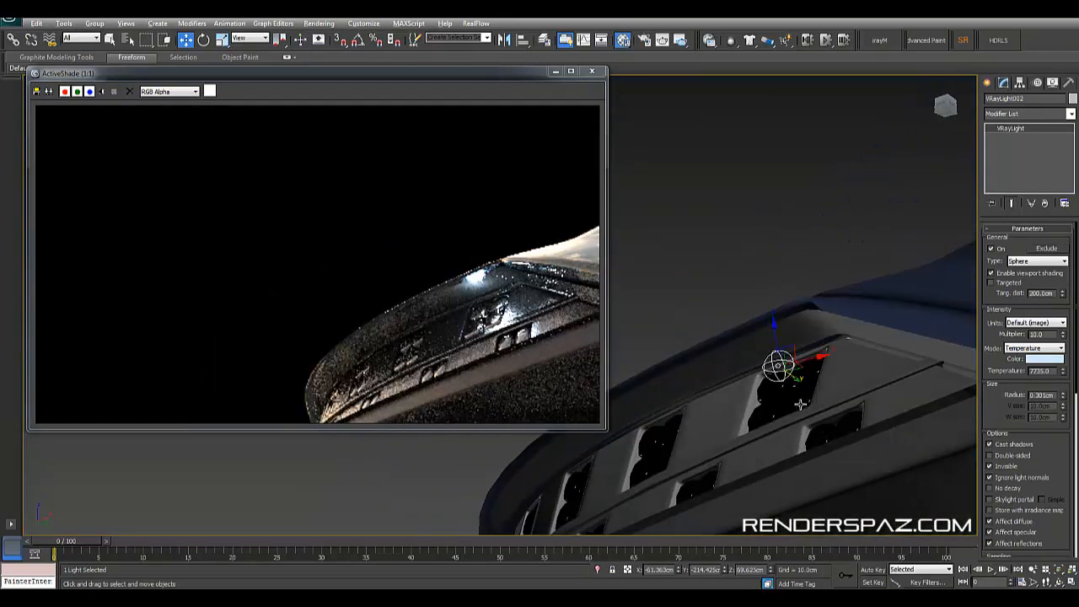
- Lower the sphere light and bring it forward in front of the recess to about Y -214.96, Z 69.24 cm
{"action": "middle_click_drag", "start_coordinate": [802, 402], "coordinate": [827, 425], "text": "alt"}
{"action": "left_click_drag", "start_coordinate": [780, 328], "coordinate": [780, 351]}
{"action": "middle_click_drag", "start_coordinate": [778, 381], "coordinate": [826, 401], "text": "alt"}
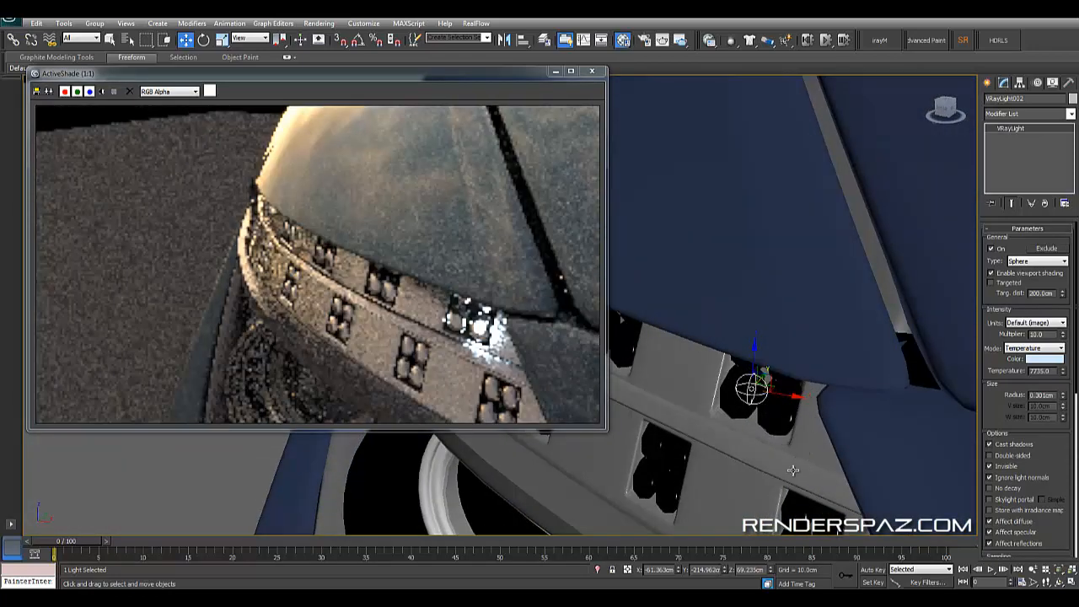
- Enlarge the sphere light's radius to 0.531 cm and move it outward to about Y -215.10 cm
{"action": "middle_click_drag", "start_coordinate": [783, 469], "coordinate": [894, 426], "text": "alt"}
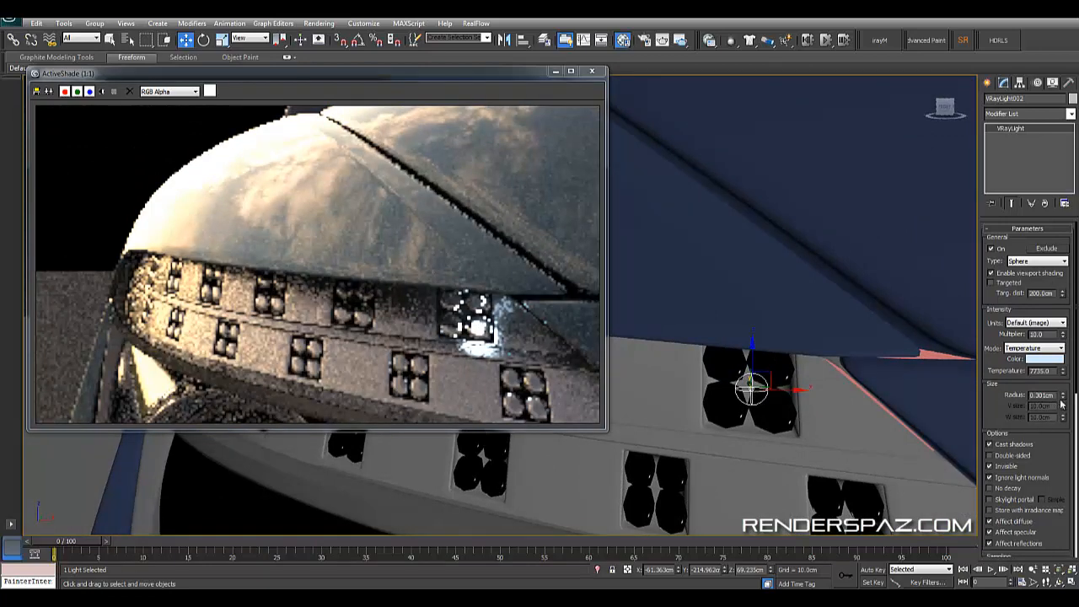
{"action": "left_click_drag", "start_coordinate": [1064, 397], "coordinate": [1062, 378]}
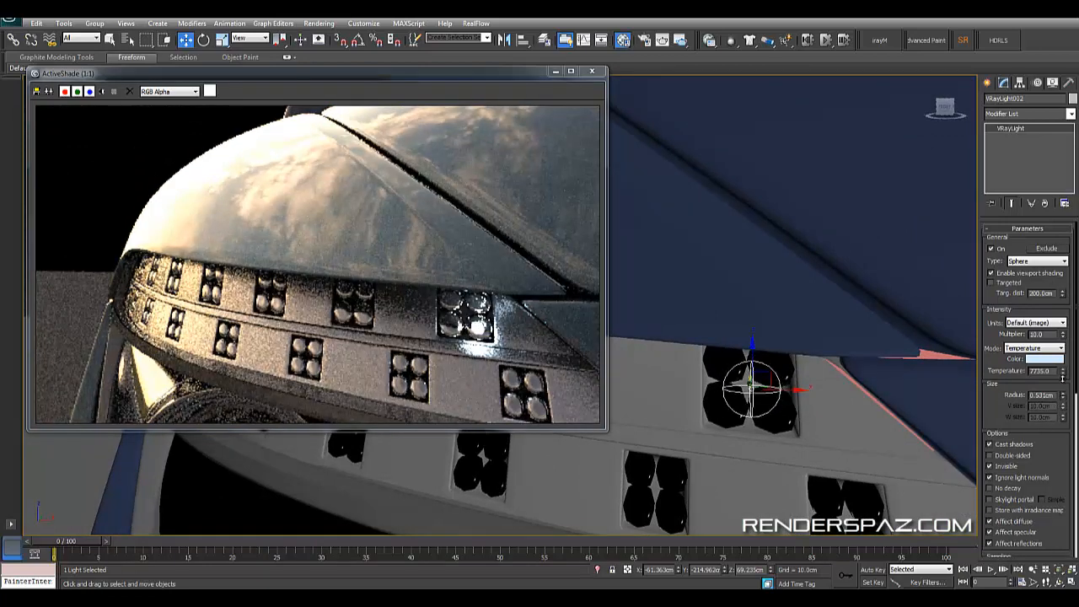
{"action": "middle_click_drag", "start_coordinate": [746, 439], "coordinate": [851, 422], "text": "alt"}
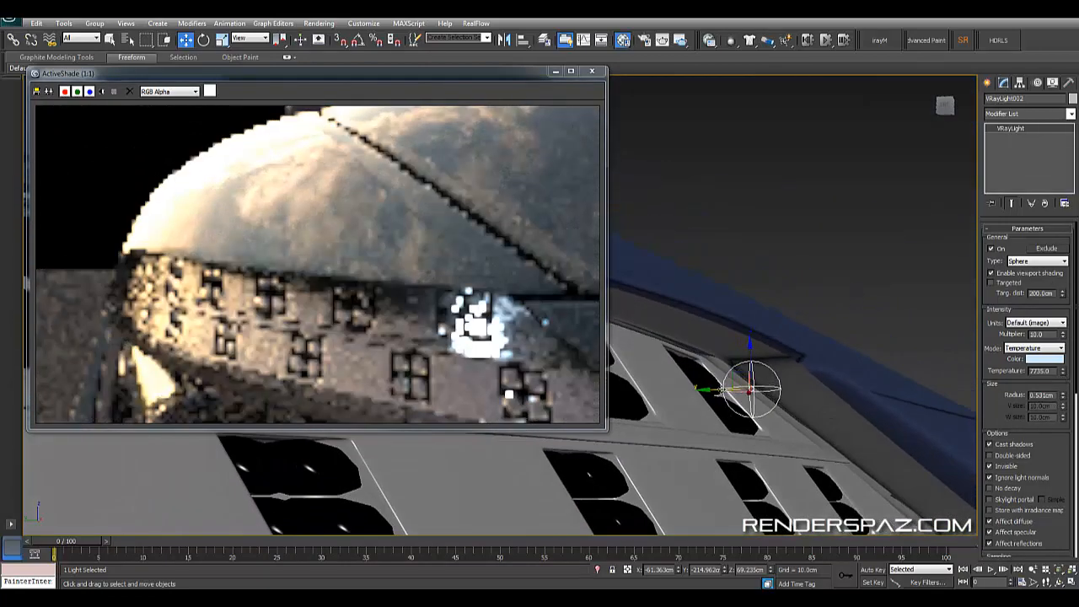
{"action": "left_click_drag", "start_coordinate": [725, 389], "coordinate": [727, 388]}
- Show edged faces in the Perspective view and unhide all objects
{"action": "middle_click_drag", "start_coordinate": [758, 397], "coordinate": [876, 392], "text": "alt"}
{"action": "key", "text": "F4"}
{"action": "right_click", "coordinate": [872, 334]}
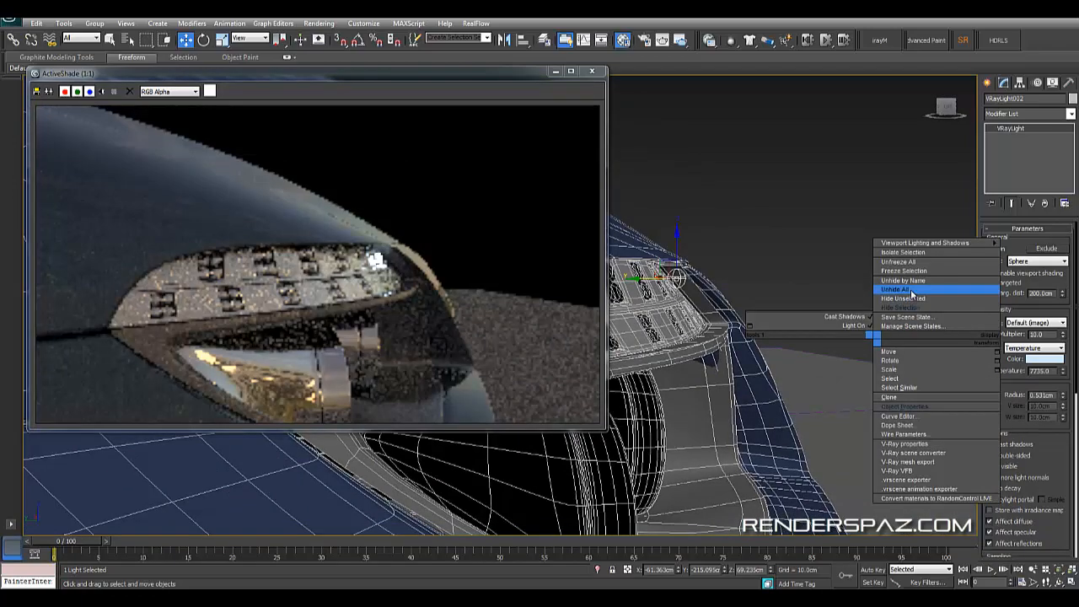
{"action": "left_click", "coordinate": [906, 290]}
- Move the sphere light further out of its recess to about Y -215.28 cm
{"action": "middle_click_drag", "start_coordinate": [807, 346], "coordinate": [851, 371], "text": "alt"}
{"action": "scroll", "coordinate": [764, 342], "scroll_direction": "up", "scroll_amount": 3}
{"action": "scroll", "coordinate": [742, 253], "scroll_direction": "up", "scroll_amount": 3}
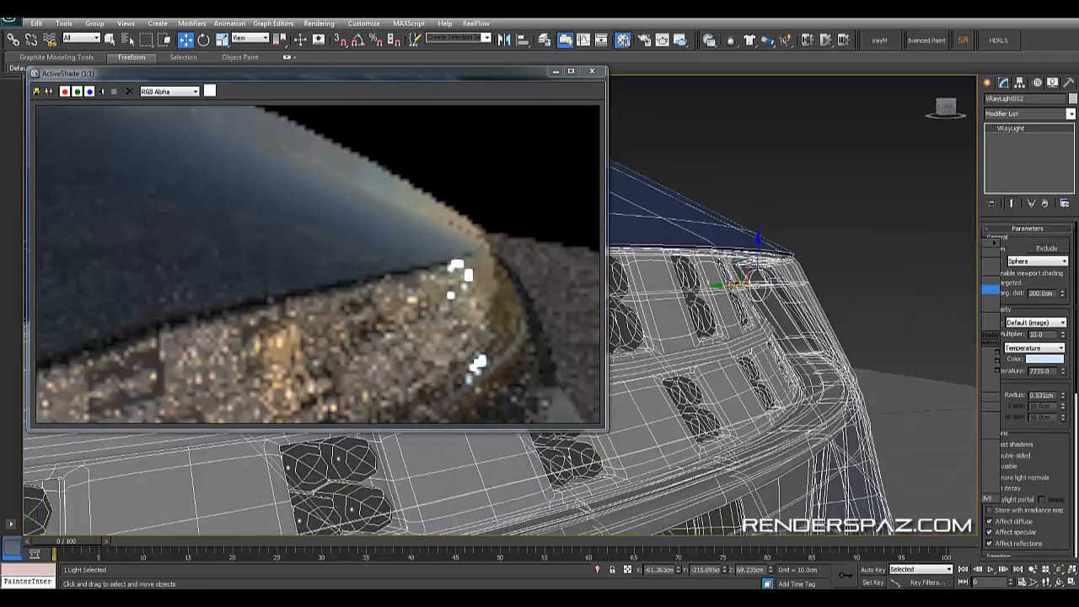
{"action": "left_click_drag", "start_coordinate": [720, 284], "coordinate": [729, 285]}
{"action": "middle_click_drag", "start_coordinate": [729, 287], "coordinate": [751, 381], "text": "alt"}
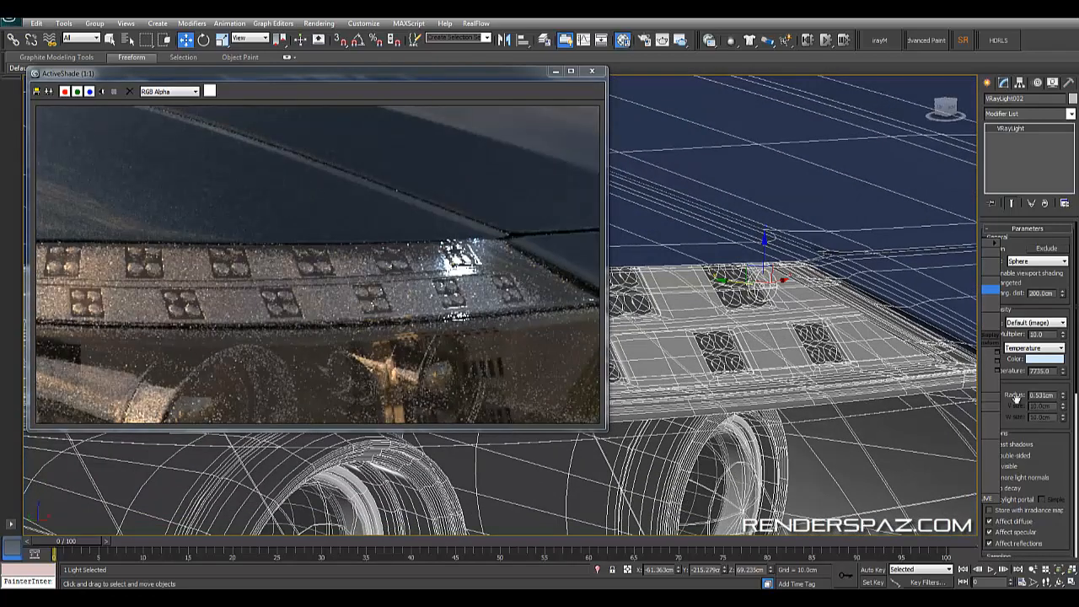
- Set the sphere light's multiplier to 5
{"action": "middle_click_drag", "start_coordinate": [625, 341], "coordinate": [681, 330], "text": "alt"}
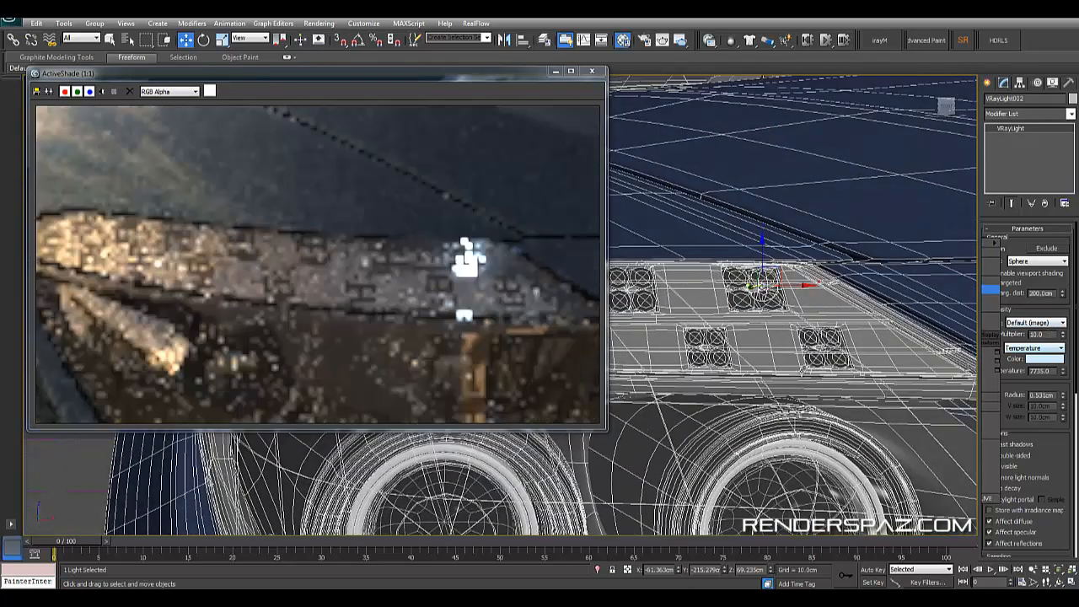
{"action": "double_click", "coordinate": [1040, 334]}
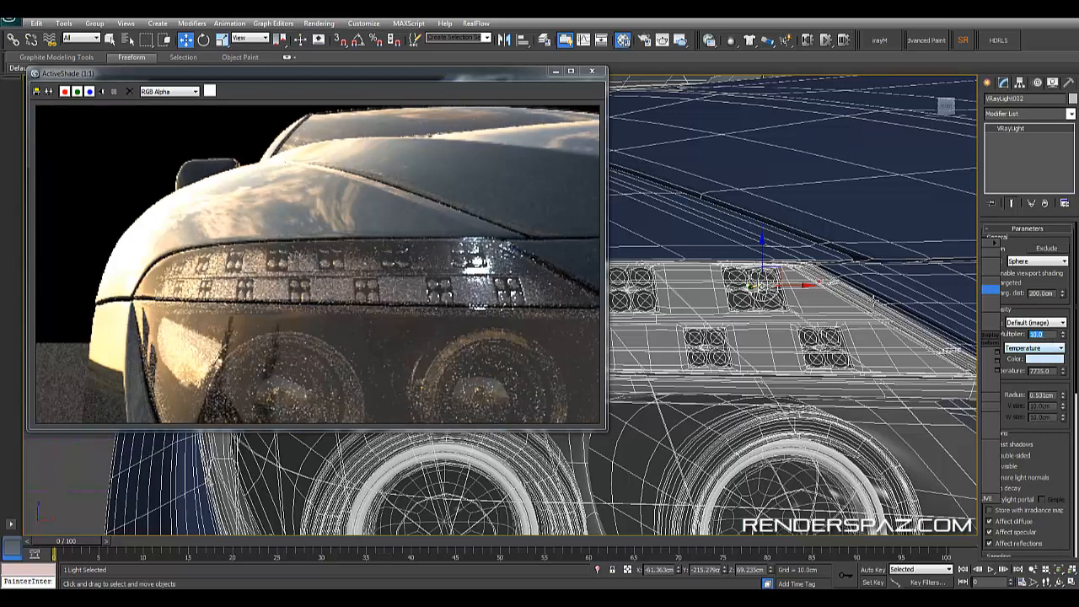
{"action": "type", "text": "5"}
{"action": "key", "text": "Return"}
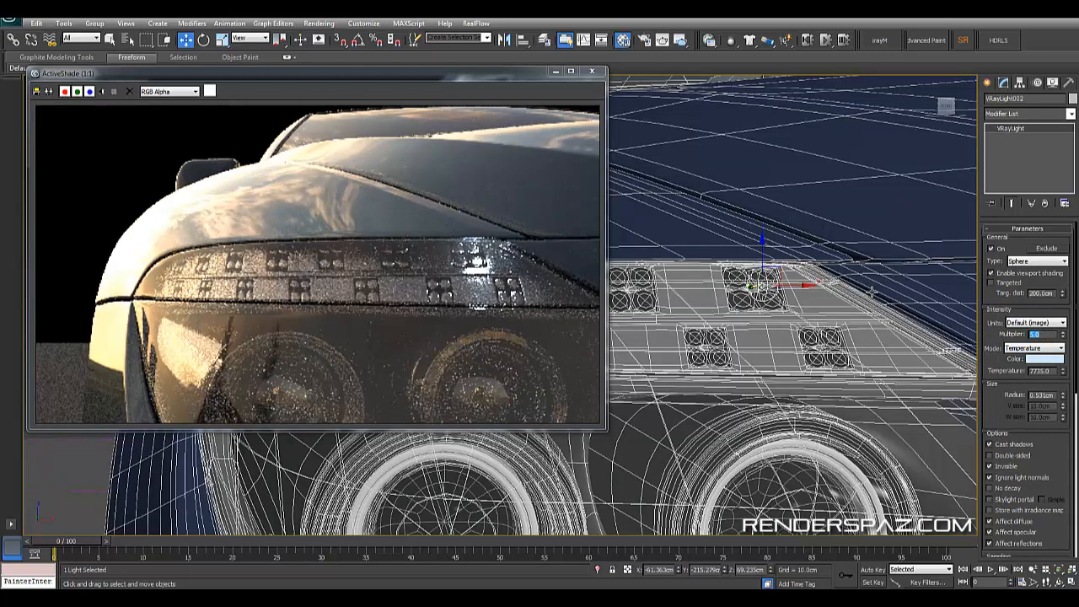
- Clone the sphere light as a copy for the adjacent upper-row recess and push it back to about Y -213.87 cm
{"action": "mouse_move", "coordinate": [760, 337]}
{"action": "middle_mouse_down", "text": "alt"}
{"action": "mouse_move", "coordinate": [674, 358]}
{"action": "mouse_move", "coordinate": [751, 354]}
{"action": "mouse_move", "coordinate": [792, 392]}
{"action": "middle_mouse_up", "text": "alt"}
{"action": "left_click_drag", "start_coordinate": [846, 339], "coordinate": [714, 318], "text": "shift"}
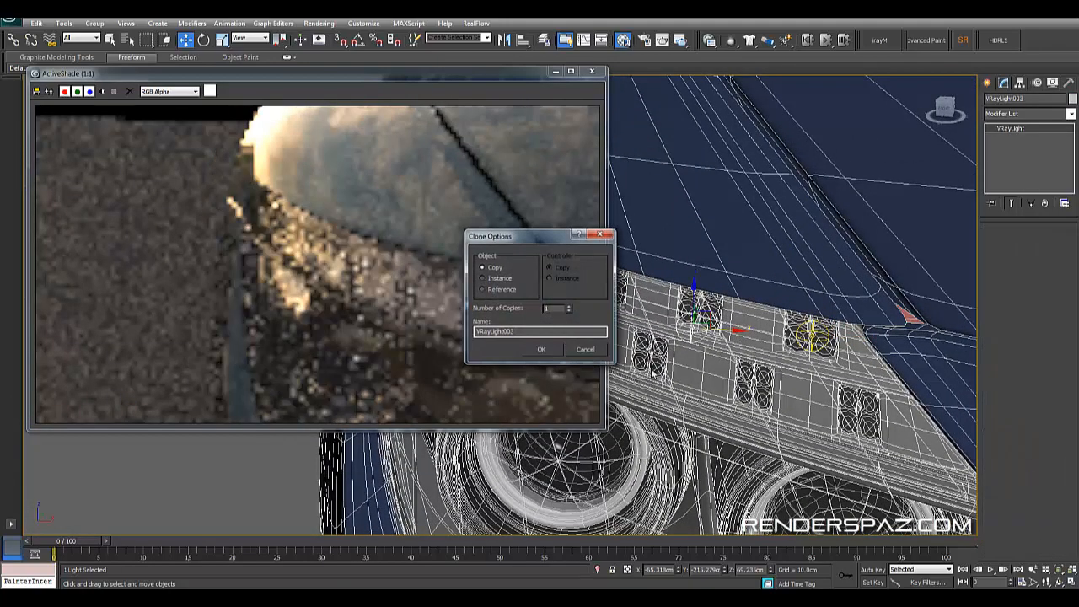
{"action": "key", "text": "Return"}
{"action": "middle_click_drag", "start_coordinate": [652, 372], "coordinate": [706, 331], "text": "alt"}
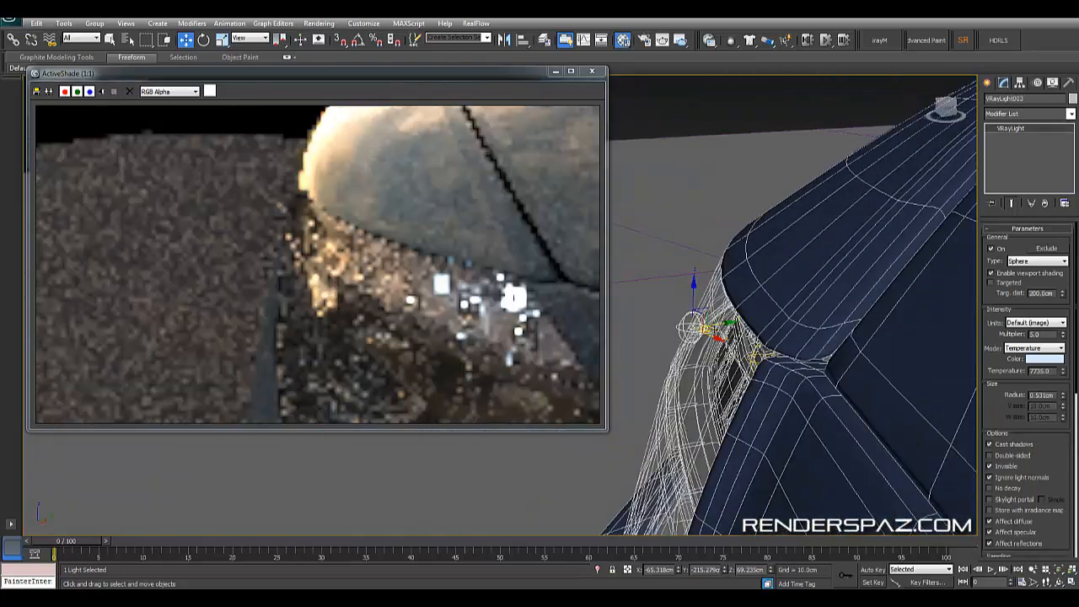
{"action": "left_click_drag", "start_coordinate": [706, 331], "coordinate": [753, 313]}
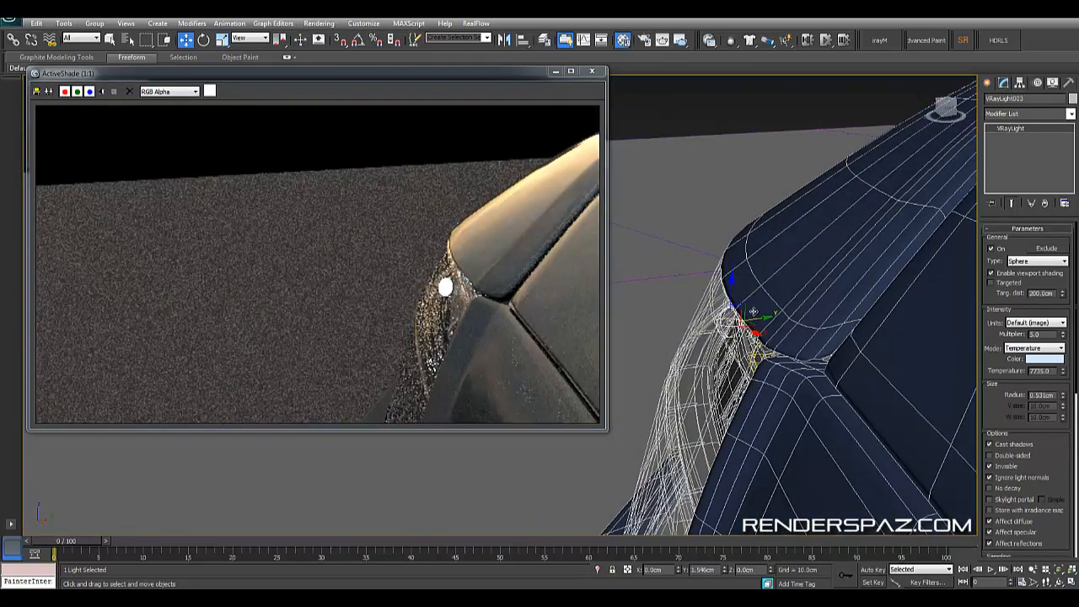
{"action": "middle_click_drag", "start_coordinate": [718, 331], "coordinate": [772, 316], "text": "alt"}
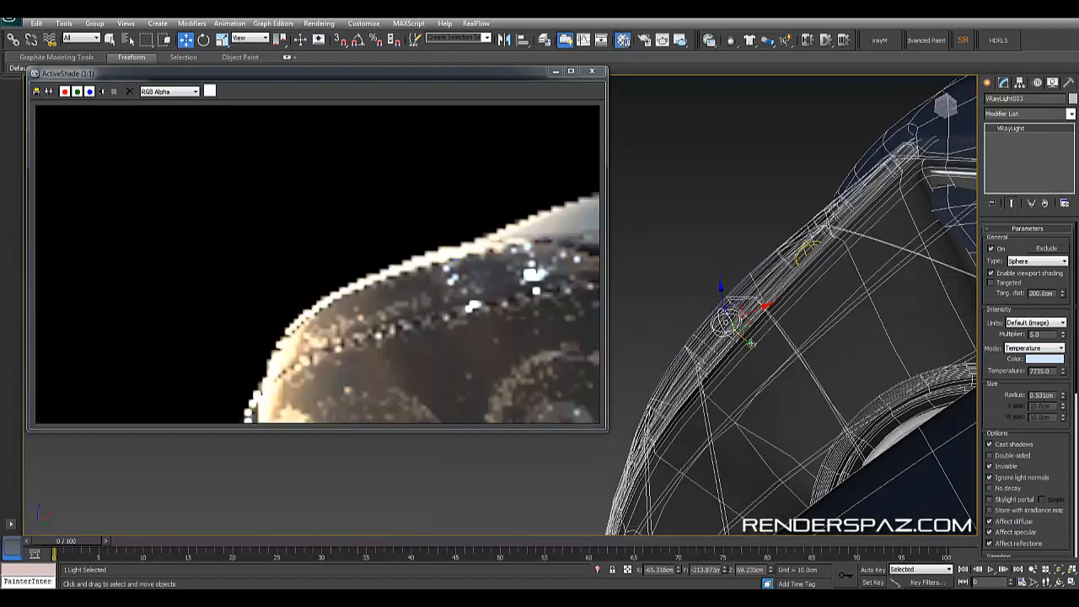
- Try nudging the copied light along Y, and undo its moves and the cloning
{"action": "left_click", "coordinate": [759, 345]}
{"action": "key", "text": "ctrl+z"}
{"action": "left_click_drag", "start_coordinate": [749, 342], "coordinate": [756, 344]}
{"action": "mouse_move", "coordinate": [756, 344]}
{"action": "middle_mouse_down", "text": "alt"}
{"action": "mouse_move", "coordinate": [786, 370]}
{"action": "mouse_move", "coordinate": [859, 337]}
{"action": "mouse_move", "coordinate": [838, 349]}
{"action": "middle_mouse_up", "text": "alt"}
{"action": "key", "text": "ctrl+z"}
{"action": "key", "text": "ctrl+z"}
{"action": "key", "text": "ctrl+z"}
- Clone the sphere light as an instance at the adjacent upper-row recess, at about X -64.78, Y -214.61 cm
{"action": "mouse_move", "coordinate": [856, 315]}
{"action": "left_mouse_down", "text": "shift"}
{"action": "mouse_move", "coordinate": [800, 236]}
{"action": "mouse_move", "coordinate": [816, 221]}
{"action": "left_mouse_up", "text": "shift"}
{"action": "left_click", "coordinate": [508, 278]}
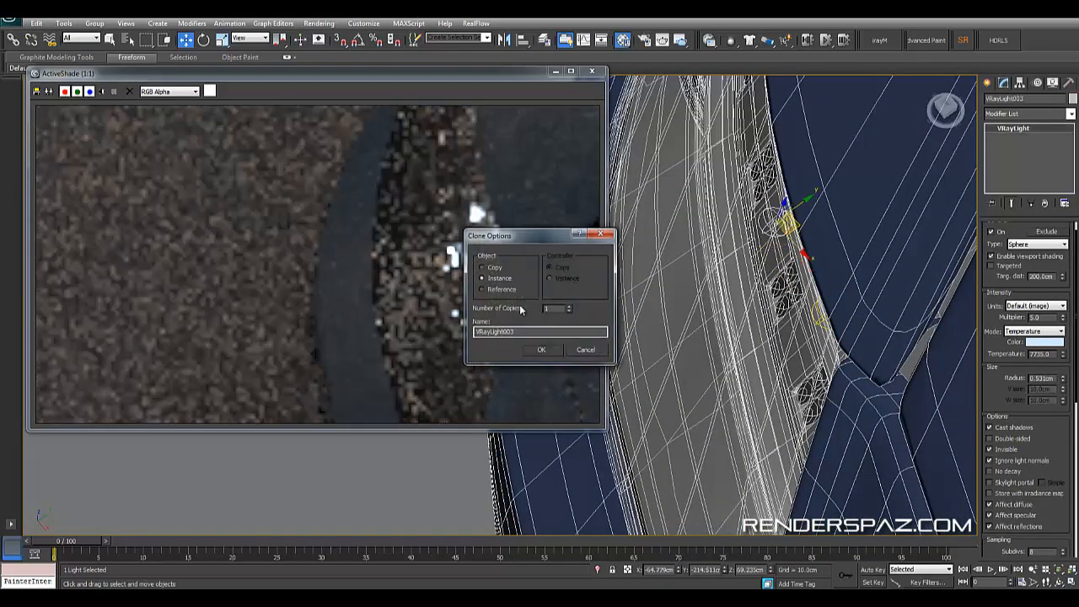
{"action": "left_click", "coordinate": [550, 350]}
{"action": "middle_click_drag", "start_coordinate": [666, 346], "coordinate": [742, 268], "text": "alt"}
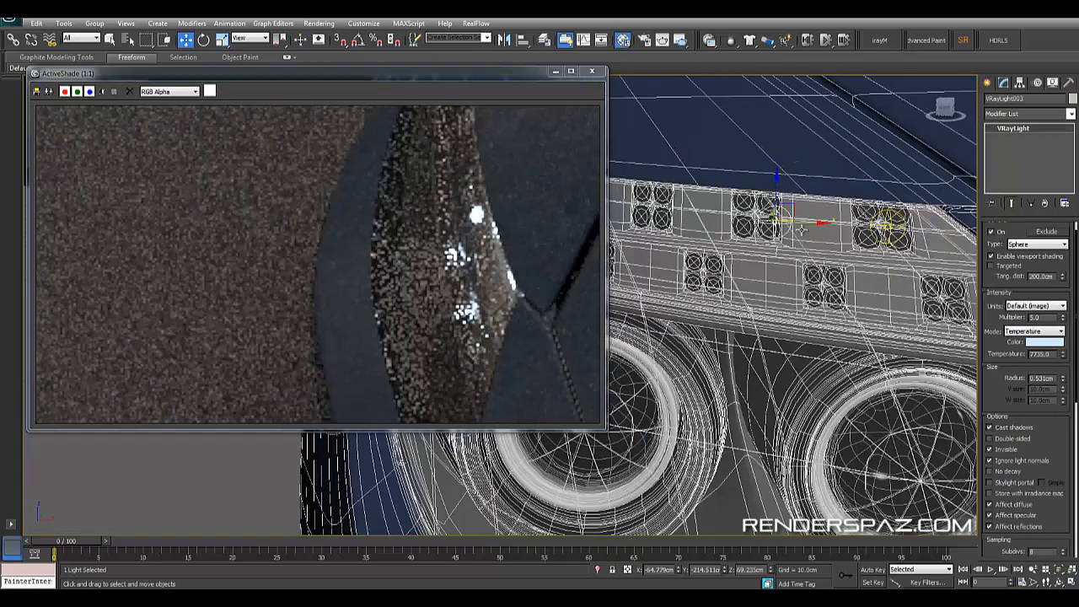
- Reposition the instanced sphere light within its upper-row recess at about X -65.41, Y -213.25 cm
{"action": "left_click_drag", "start_coordinate": [791, 226], "coordinate": [770, 225]}
{"action": "middle_click_drag", "start_coordinate": [770, 225], "coordinate": [857, 223], "text": "alt"}
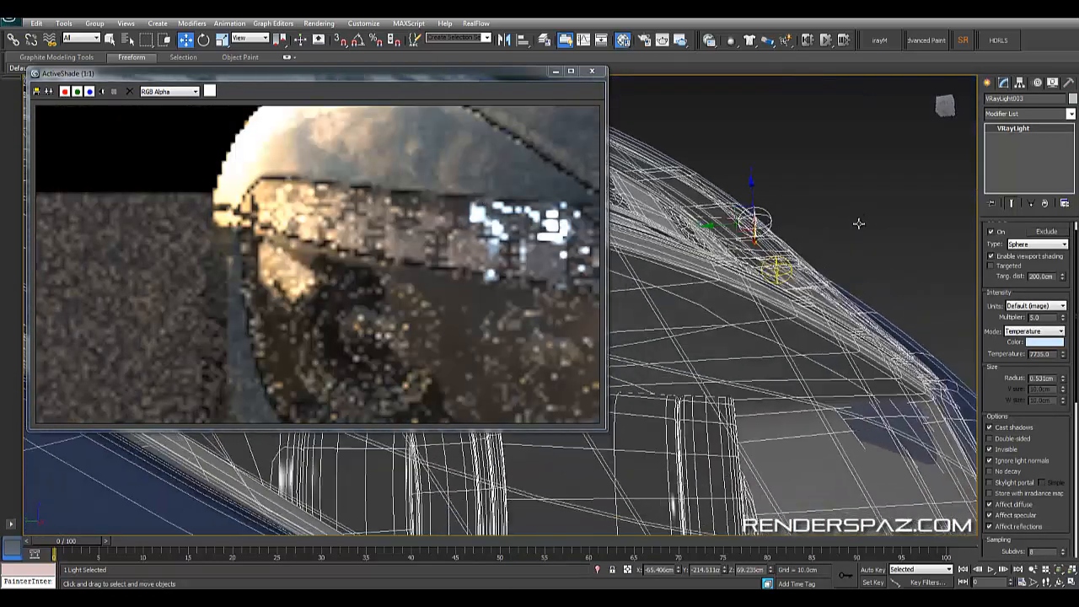
{"action": "left_click_drag", "start_coordinate": [718, 227], "coordinate": [679, 226]}
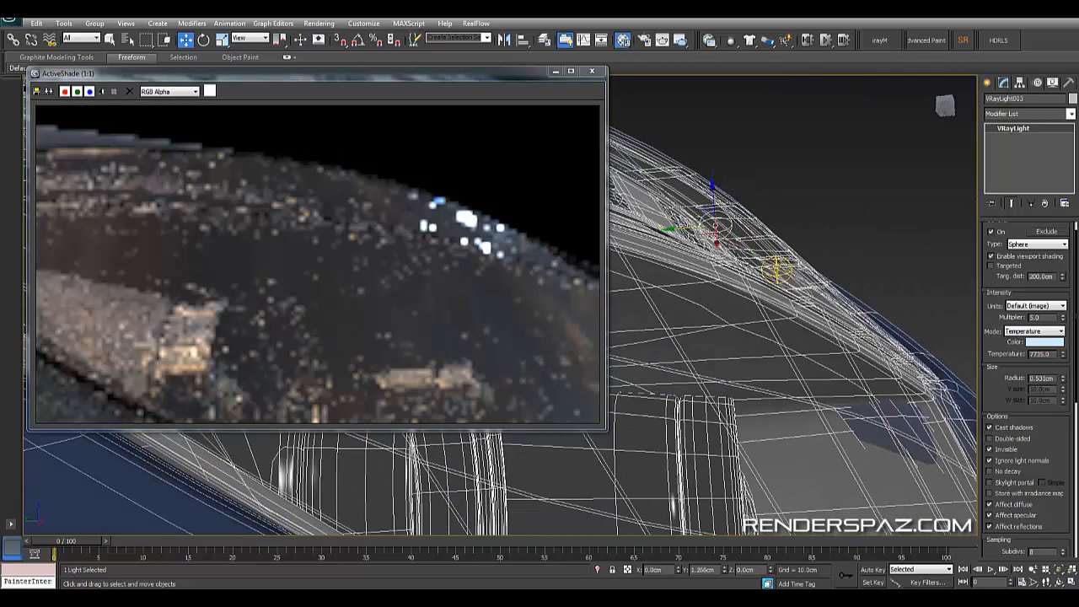
{"action": "middle_click_drag", "start_coordinate": [679, 226], "coordinate": [810, 243], "text": "alt"}
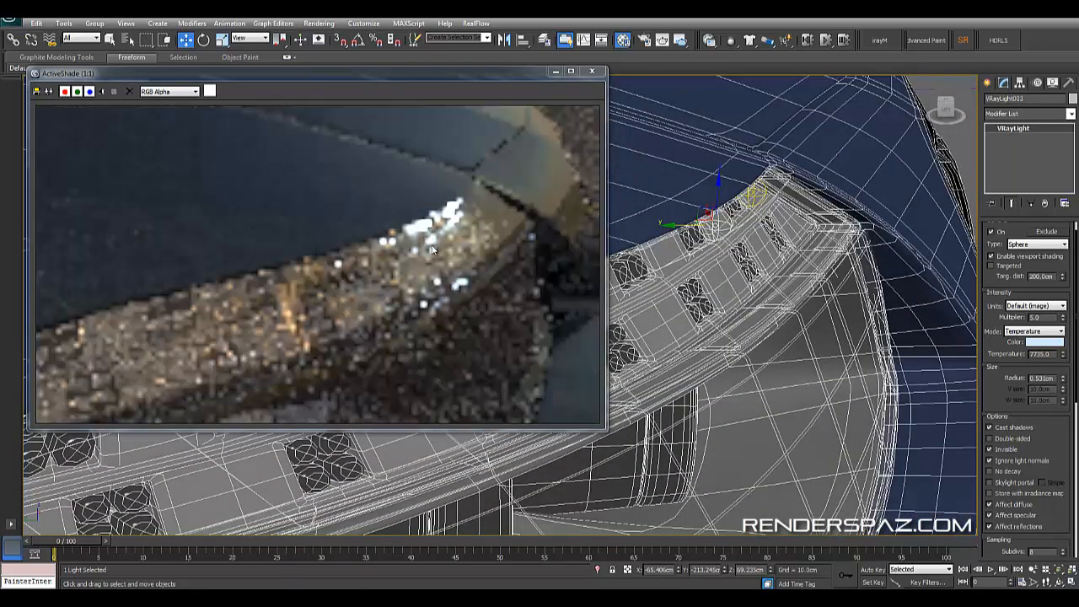
{"action": "middle_click_drag", "start_coordinate": [706, 336], "coordinate": [637, 330], "text": "alt"}
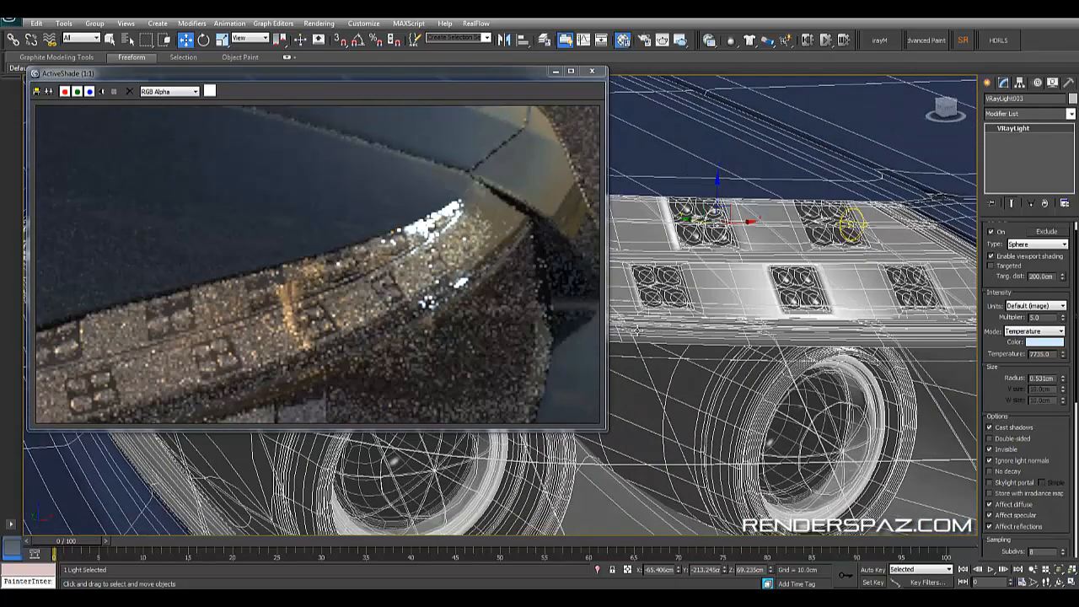
{"action": "middle_click_drag", "start_coordinate": [708, 311], "coordinate": [640, 327], "text": "alt"}
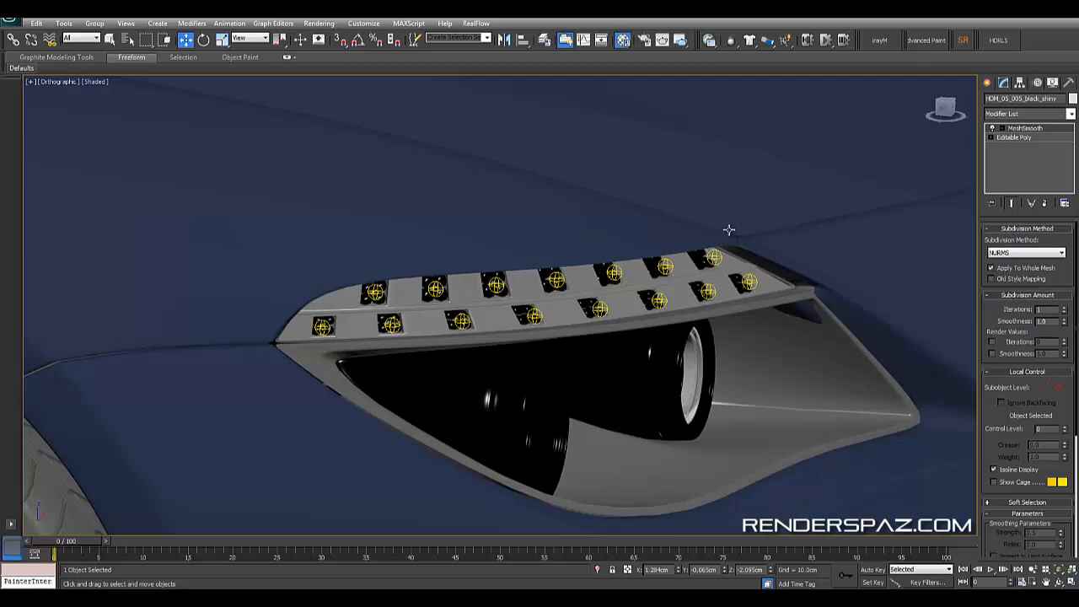
- Return to the full-car perspective view and examine the lit headlight strip from a front three-quarter angle in ActiveShade
{"action": "scroll", "coordinate": [704, 269], "scroll_direction": "down", "scroll_amount": 2}
{"action": "key", "text": "shift+z"}
{"action": "key", "text": "shift+z"}
{"action": "key", "text": "shift+z"}
{"action": "key", "text": "shift+z"}
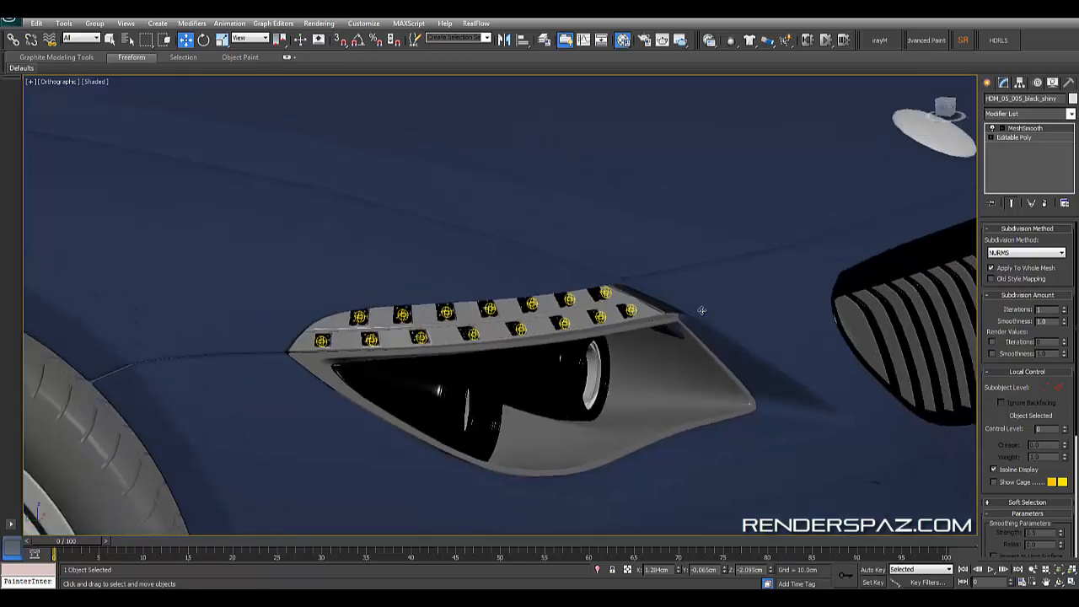
{"action": "key", "text": "shift+z"}
{"action": "key", "text": "shift+z"}
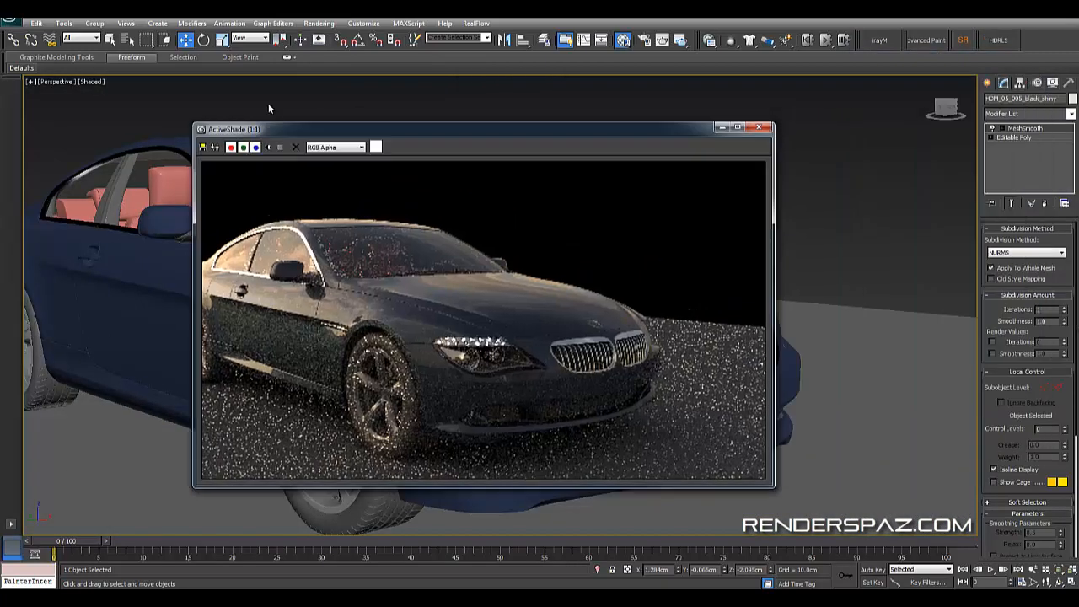
{"action": "left_click_drag", "start_coordinate": [328, 129], "coordinate": [195, 64]}
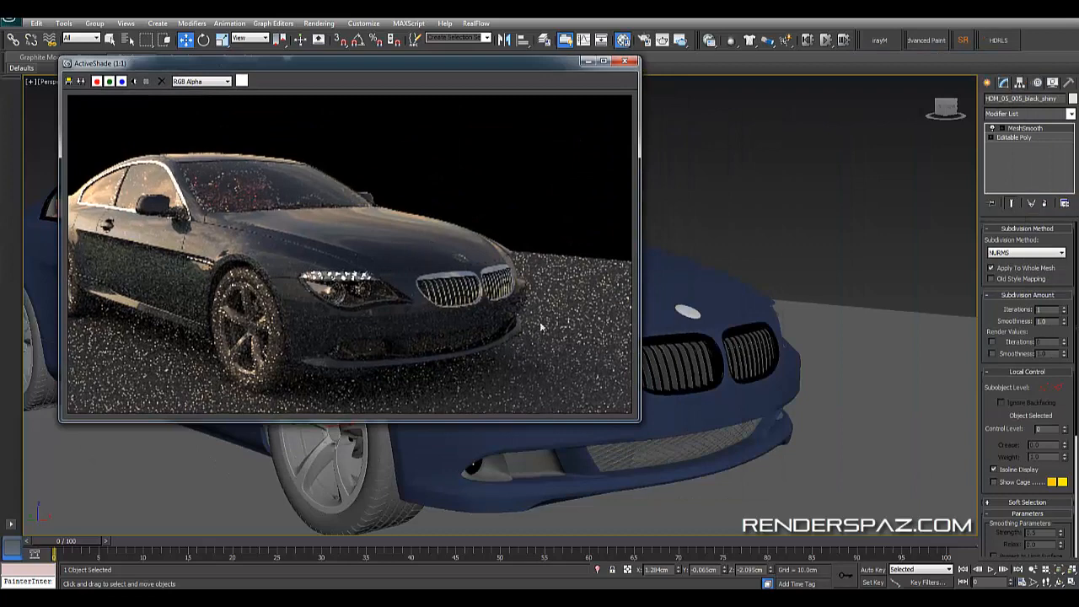
{"action": "middle_click_drag", "start_coordinate": [771, 418], "coordinate": [812, 384]}
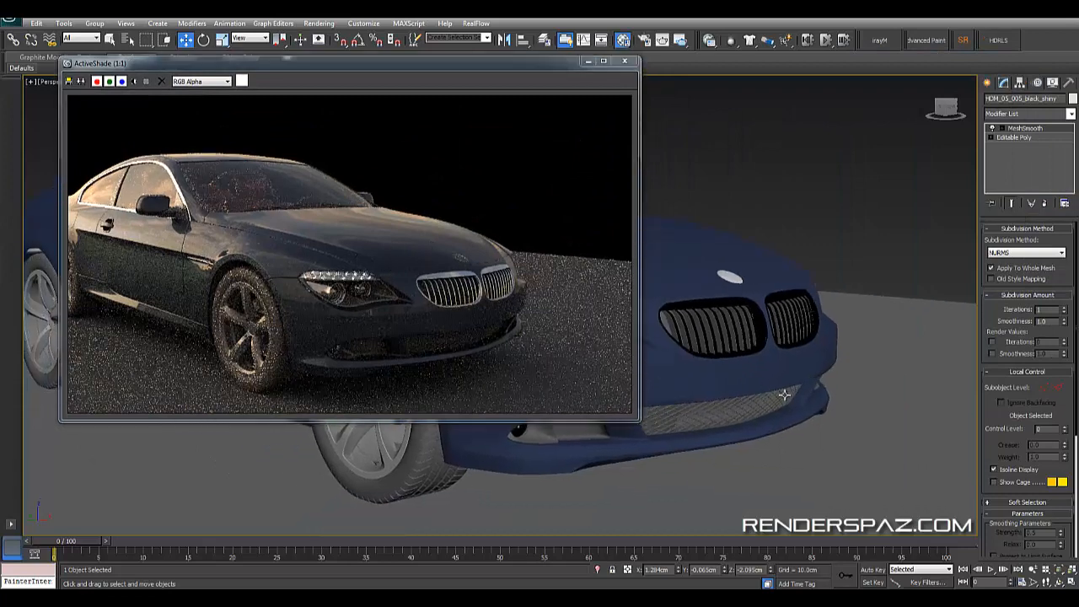
{"action": "mouse_move", "coordinate": [743, 397]}
{"action": "middle_mouse_down", "text": "alt"}
{"action": "mouse_move", "coordinate": [715, 397]}
{"action": "mouse_move", "coordinate": [736, 387]}
{"action": "middle_mouse_up", "text": "alt"}
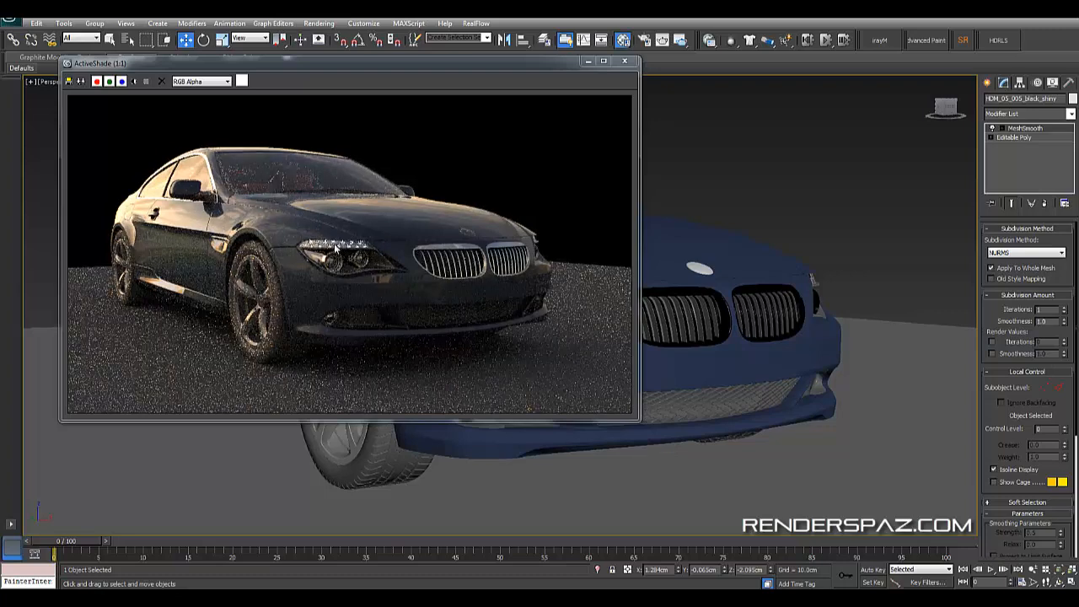
- Unhide all hidden scene objects and view the headlight from the car's side
{"action": "right_click", "coordinate": [854, 215]}
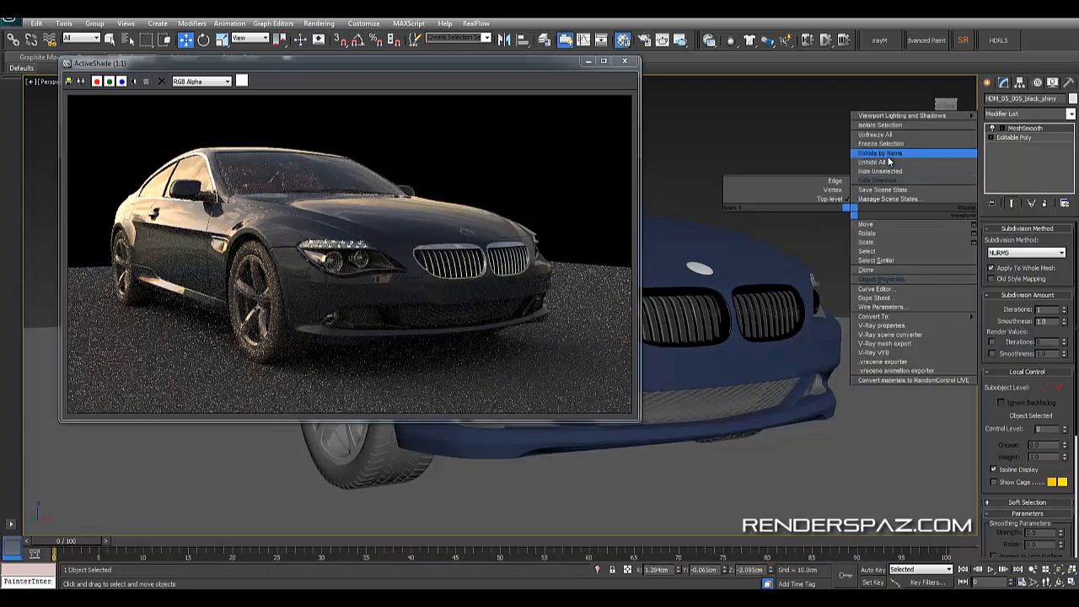
{"action": "left_click", "coordinate": [888, 163]}
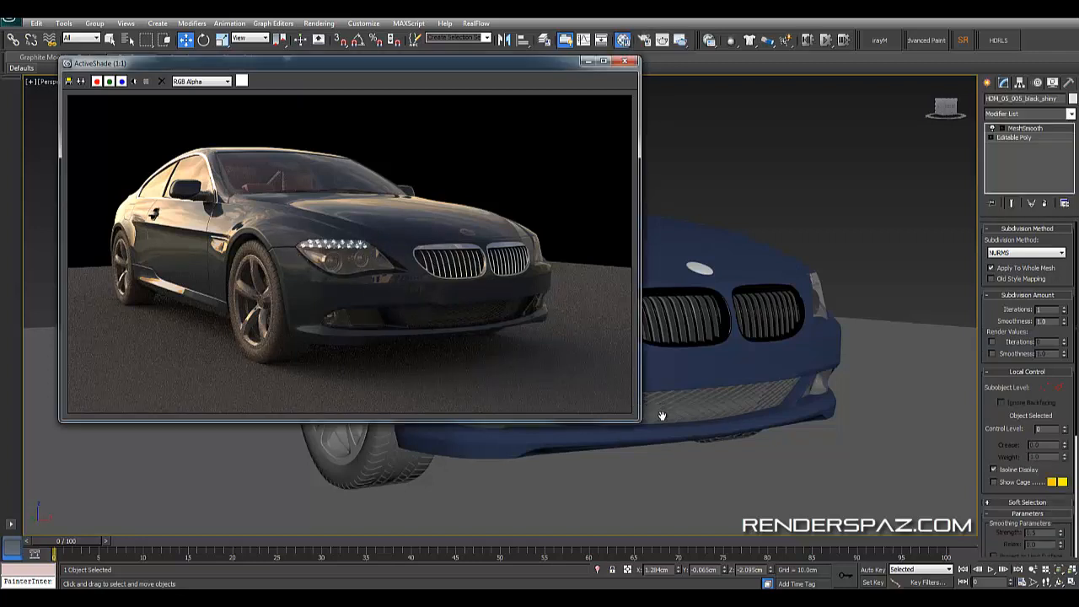
{"action": "middle_click_drag", "start_coordinate": [714, 426], "coordinate": [753, 424], "text": "alt"}
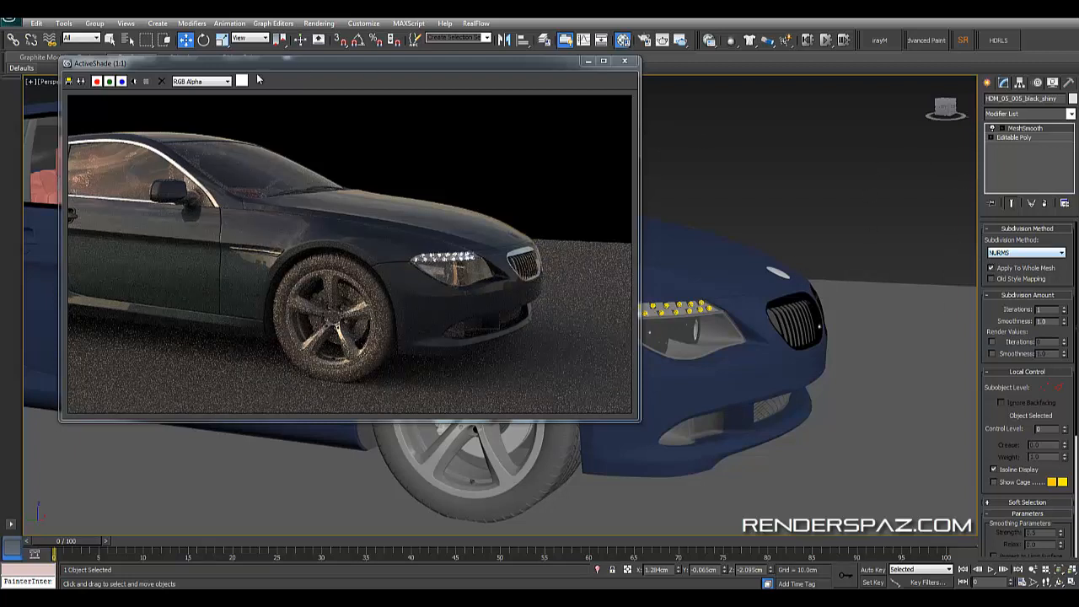
- Select VRayLight016 by name from the scene's object list
{"action": "left_click", "coordinate": [128, 40]}
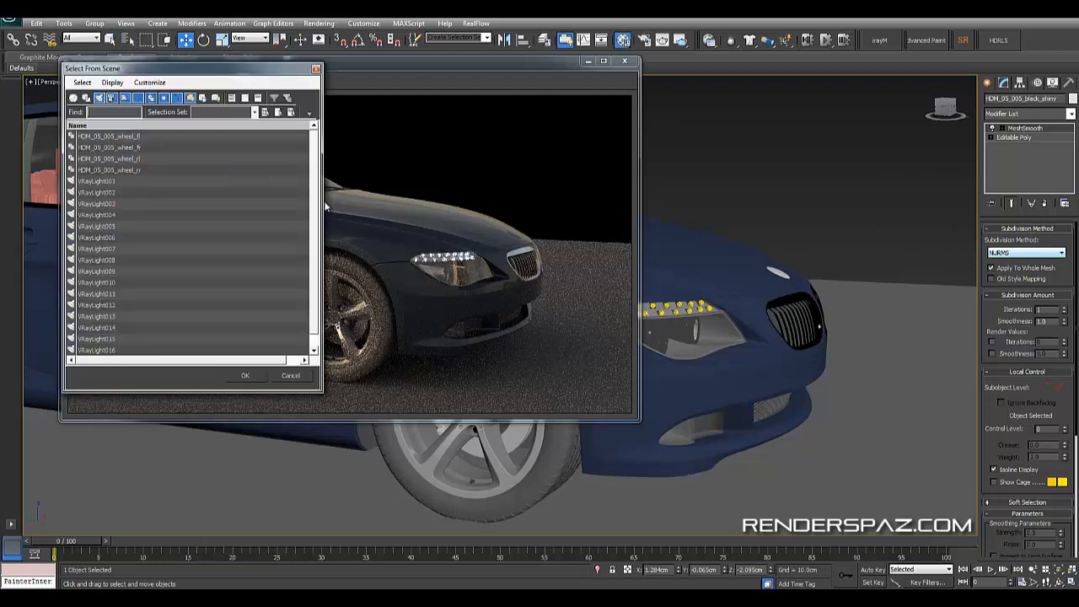
{"action": "left_click", "coordinate": [107, 177]}
{"action": "scroll", "coordinate": [130, 253], "scroll_direction": "down", "scroll_amount": 1}
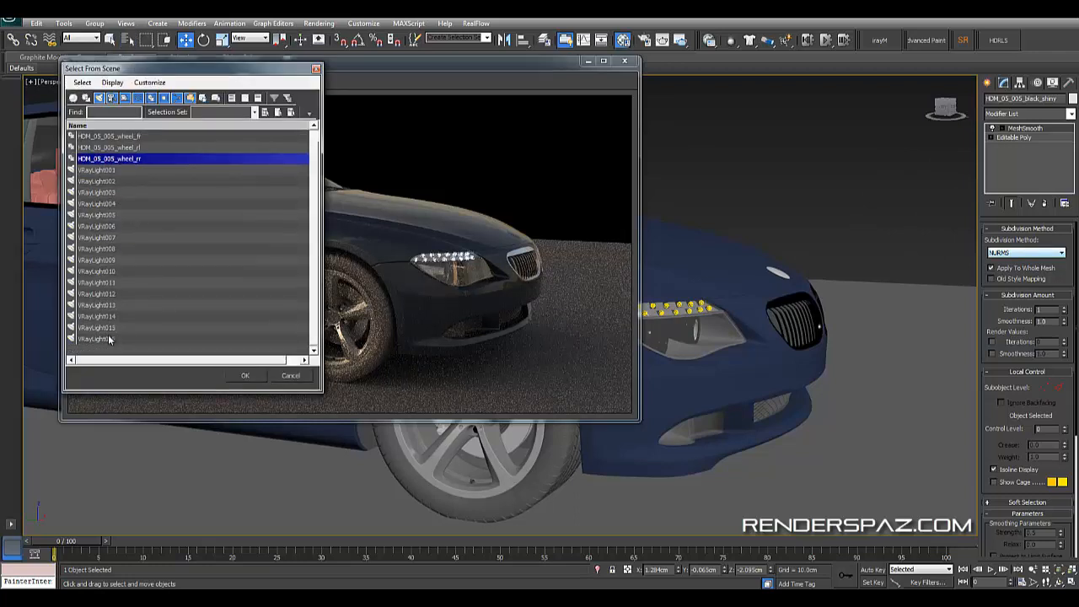
{"action": "left_click", "coordinate": [110, 339]}
{"action": "left_click", "coordinate": [244, 375]}
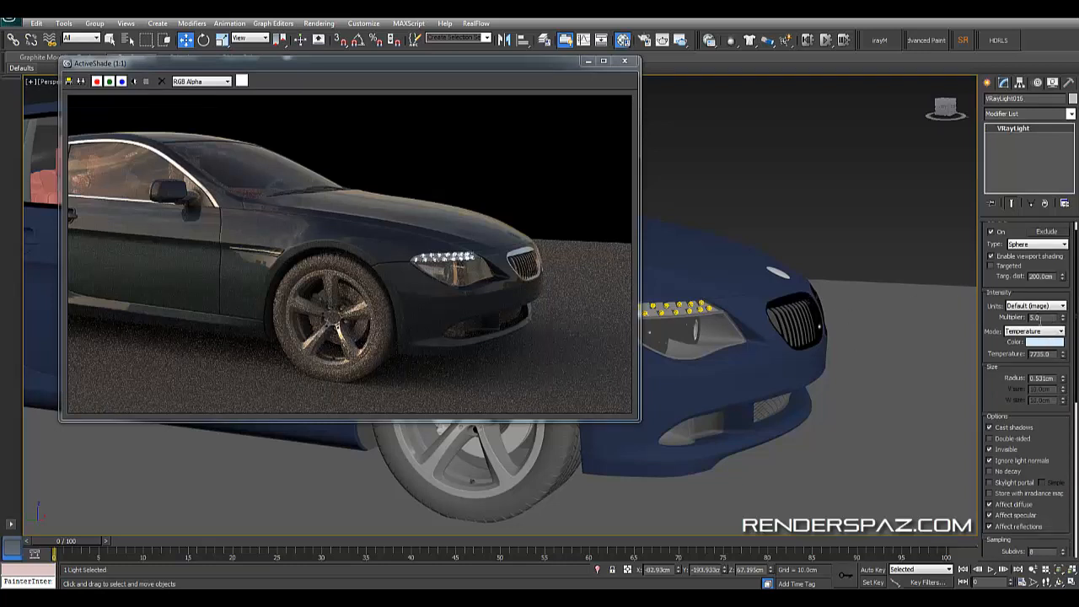
- Try multiplier values of 2, 1 and 3 on the instanced headlight lights, comparing their brightness in ActiveShade
{"action": "left_click_drag", "start_coordinate": [1041, 317], "coordinate": [944, 315]}
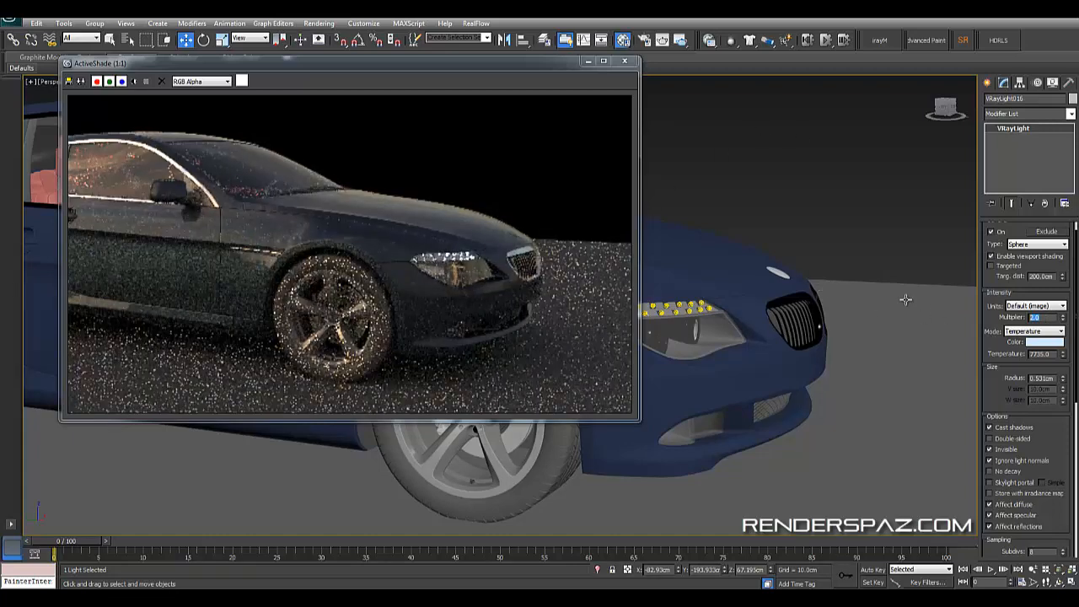
{"action": "key", "text": "BackSpace"}
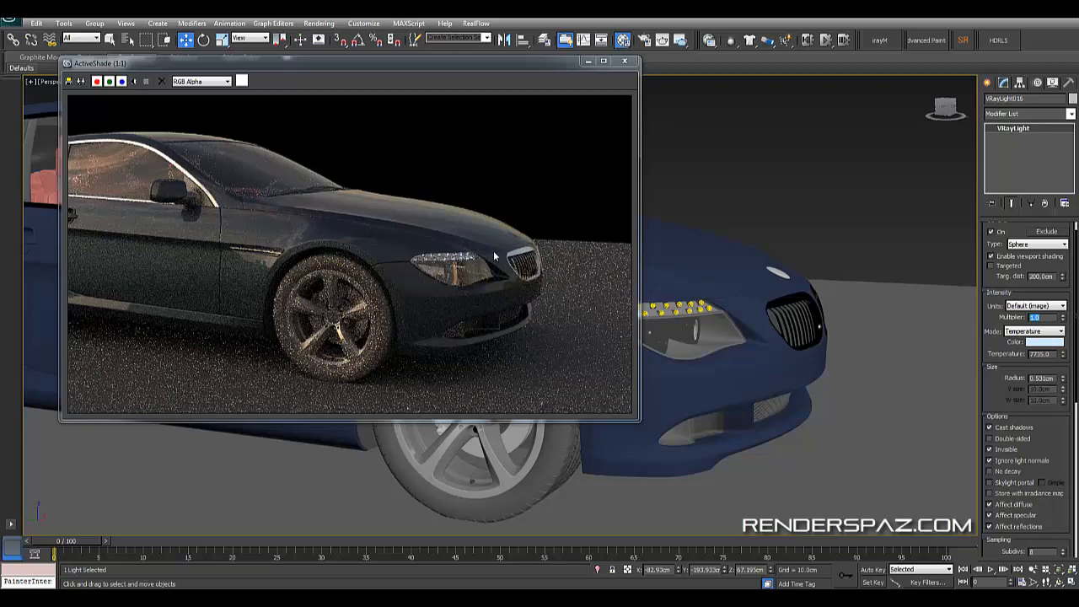
{"action": "middle_click_drag", "start_coordinate": [873, 441], "coordinate": [761, 398], "text": "alt"}
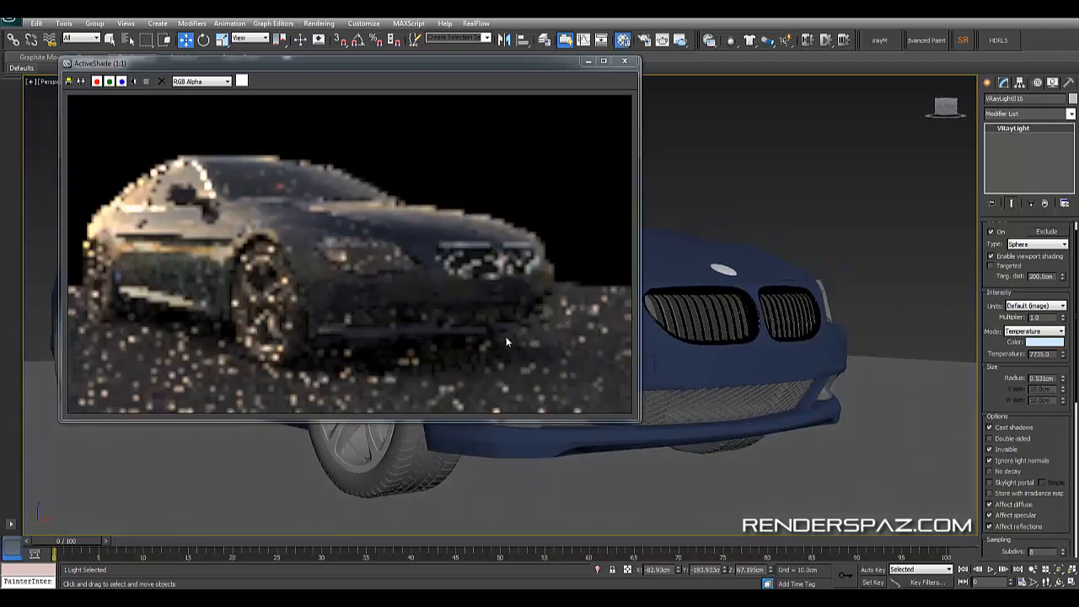
{"action": "middle_click_drag", "start_coordinate": [730, 436], "coordinate": [781, 441], "text": "alt"}
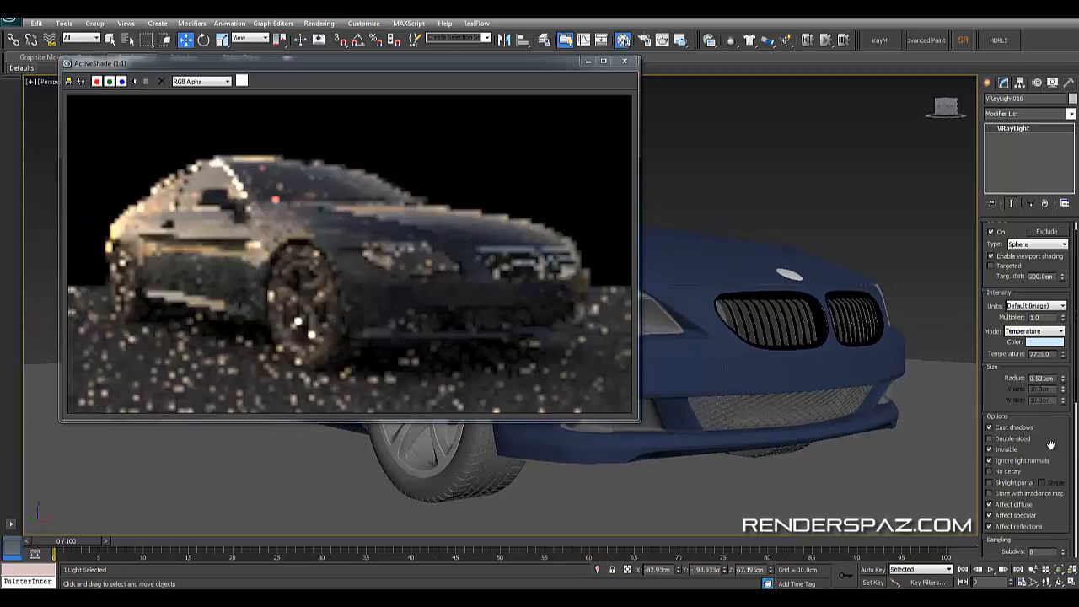
{"action": "double_click", "coordinate": [1038, 317]}
{"action": "type", "text": "3"}
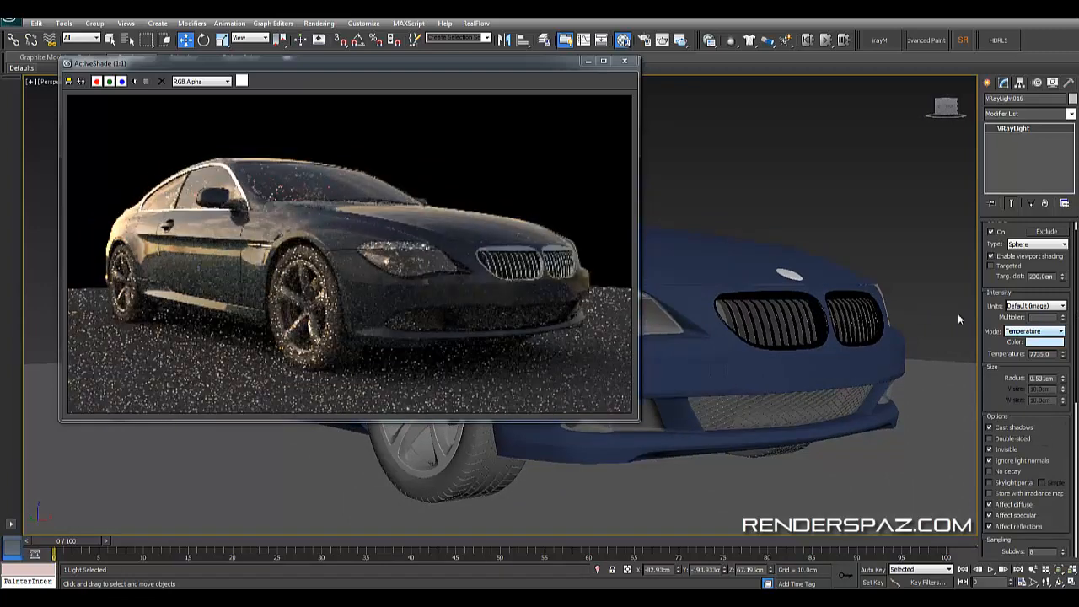
{"action": "key", "text": "Return"}
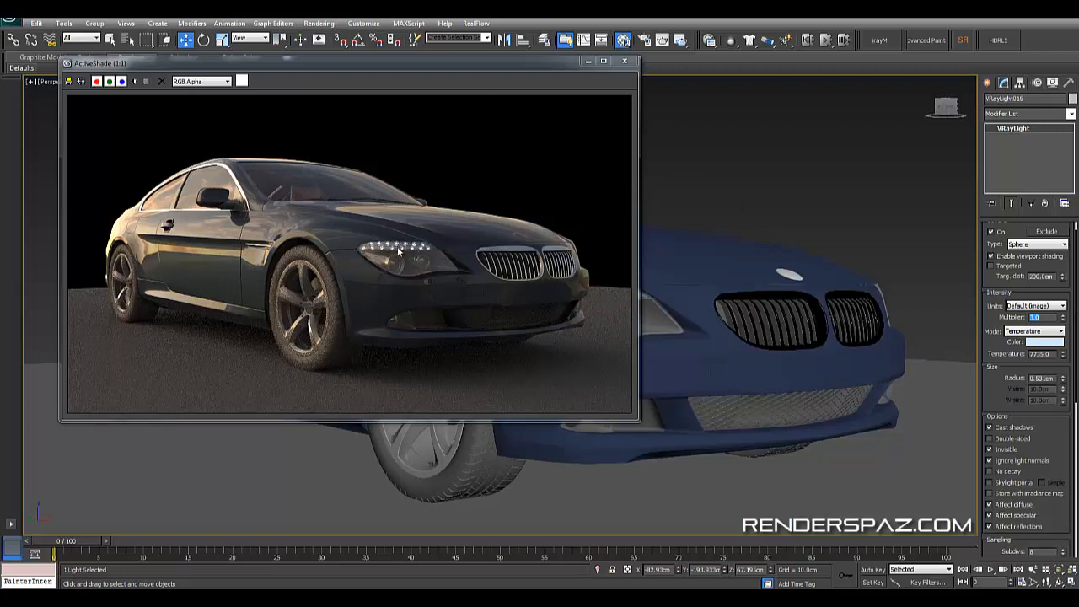
- Set the headlight lights' multiplier to 4 and inspect the headlight close-up in ActiveShade
{"action": "type", "text": "4"}
{"action": "key", "text": "Return"}
{"action": "scroll", "coordinate": [396, 249], "scroll_direction": "up", "scroll_amount": 2}
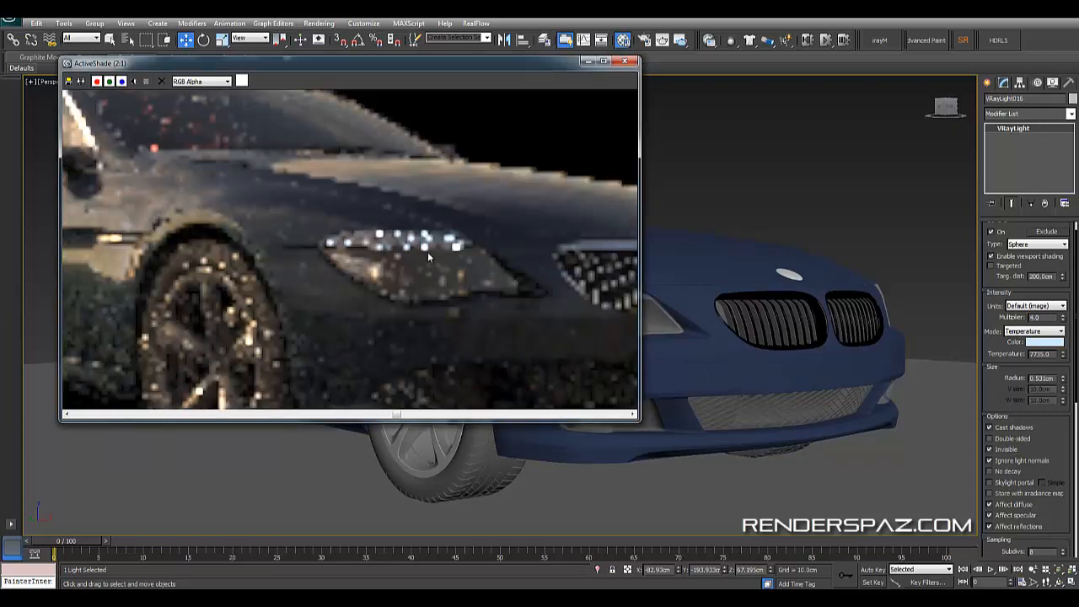
{"action": "scroll", "coordinate": [408, 243], "scroll_direction": "down", "scroll_amount": 2}
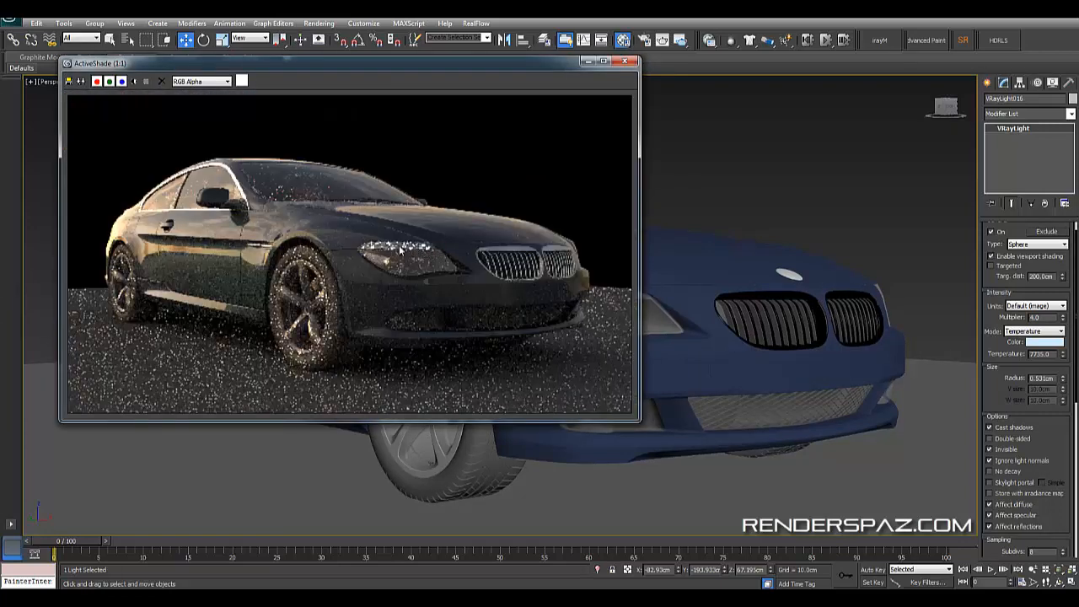
{"action": "scroll", "coordinate": [377, 242], "scroll_direction": "up", "scroll_amount": 3}
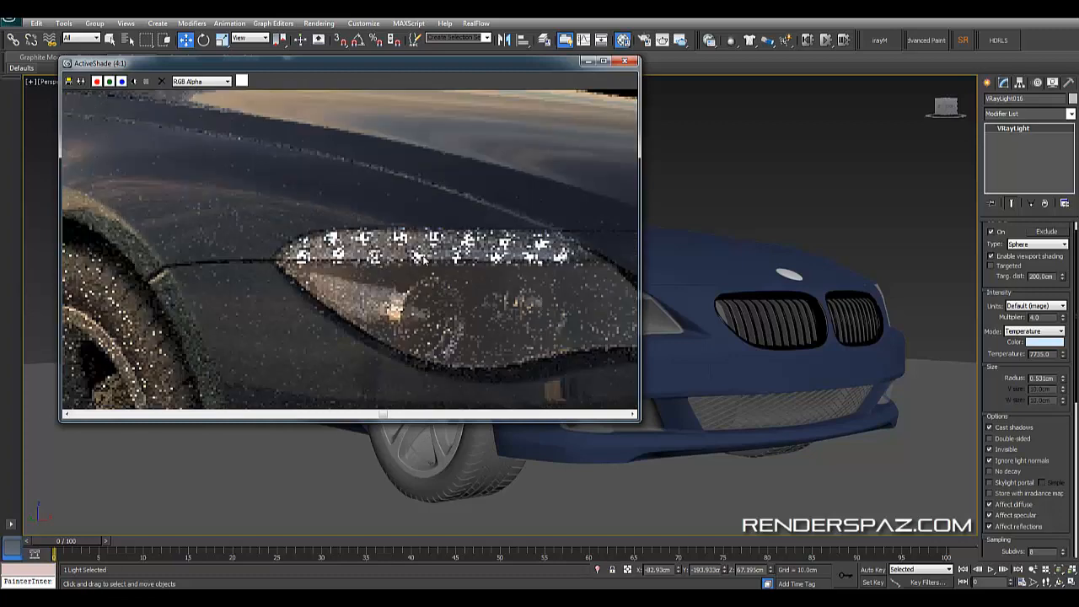
{"action": "middle_click_drag", "start_coordinate": [410, 265], "coordinate": [417, 253]}
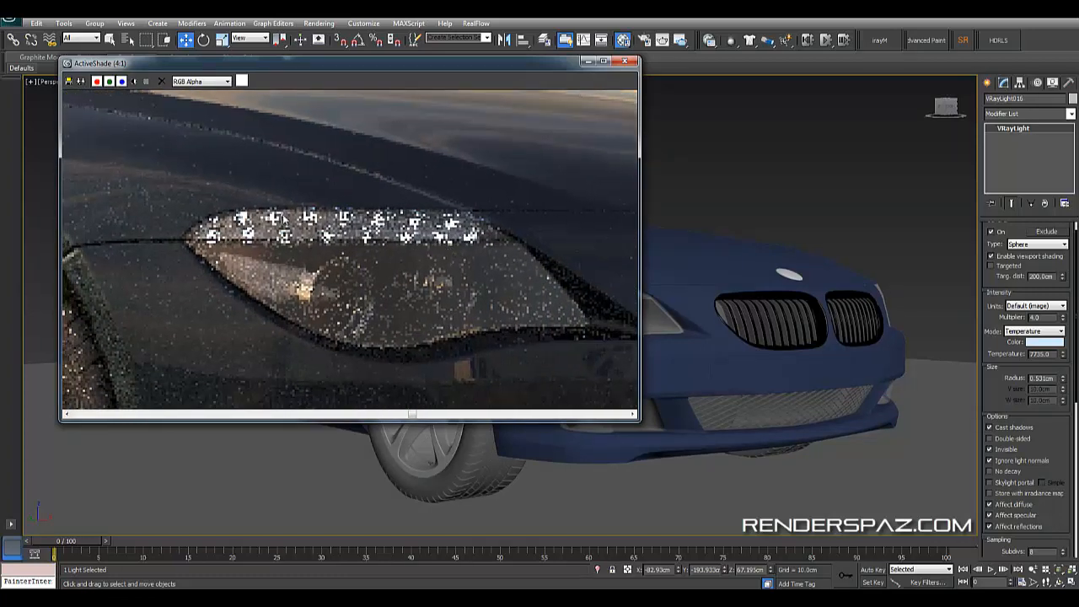
- Keep the light's colour mode on Temperature and try a warm orange temperature of about 1856
{"action": "left_click", "coordinate": [1045, 330]}
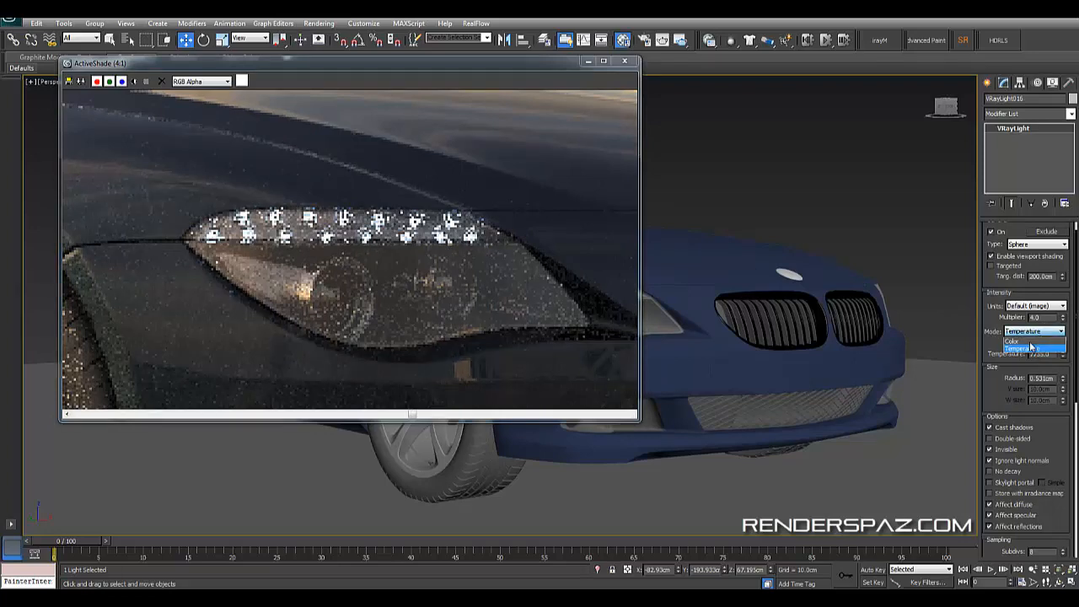
{"action": "left_click", "coordinate": [1023, 348]}
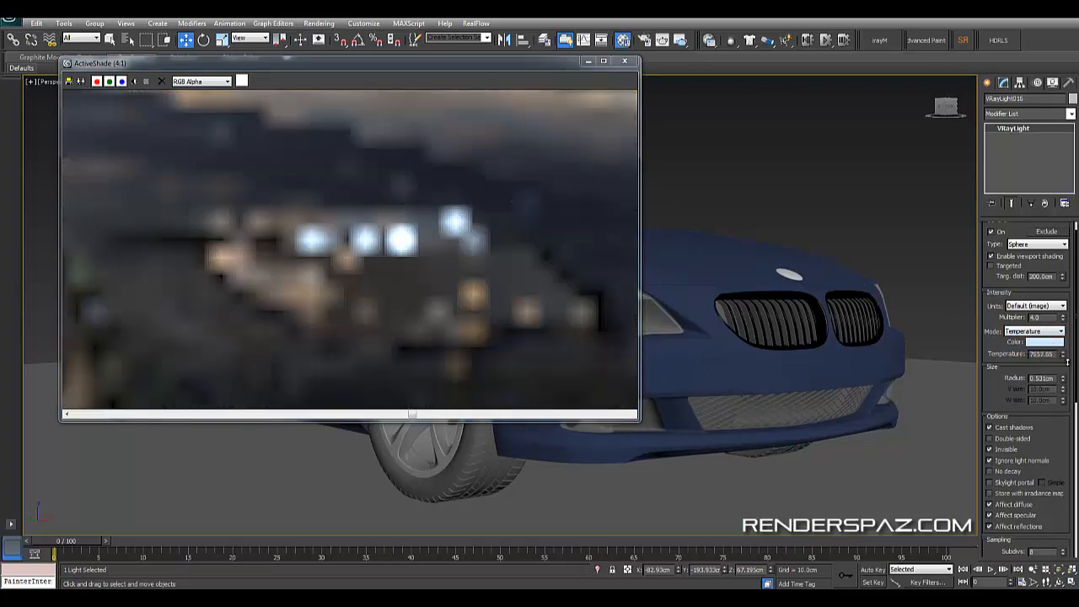
{"action": "left_click_drag", "start_coordinate": [1064, 384], "coordinate": [1064, 399]}
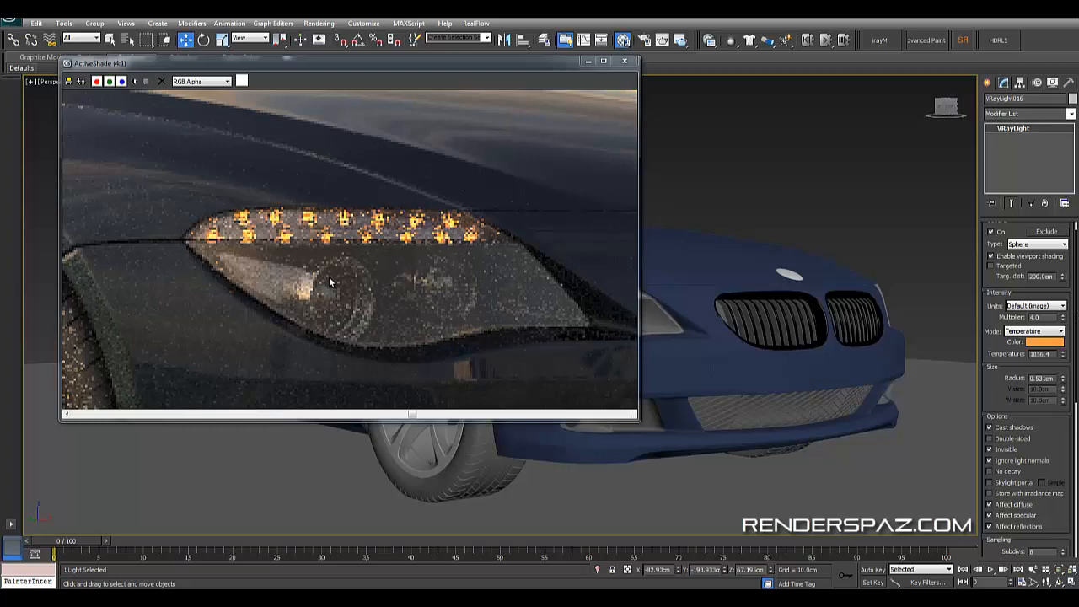
{"action": "scroll", "coordinate": [329, 277], "scroll_direction": "down", "scroll_amount": 3}
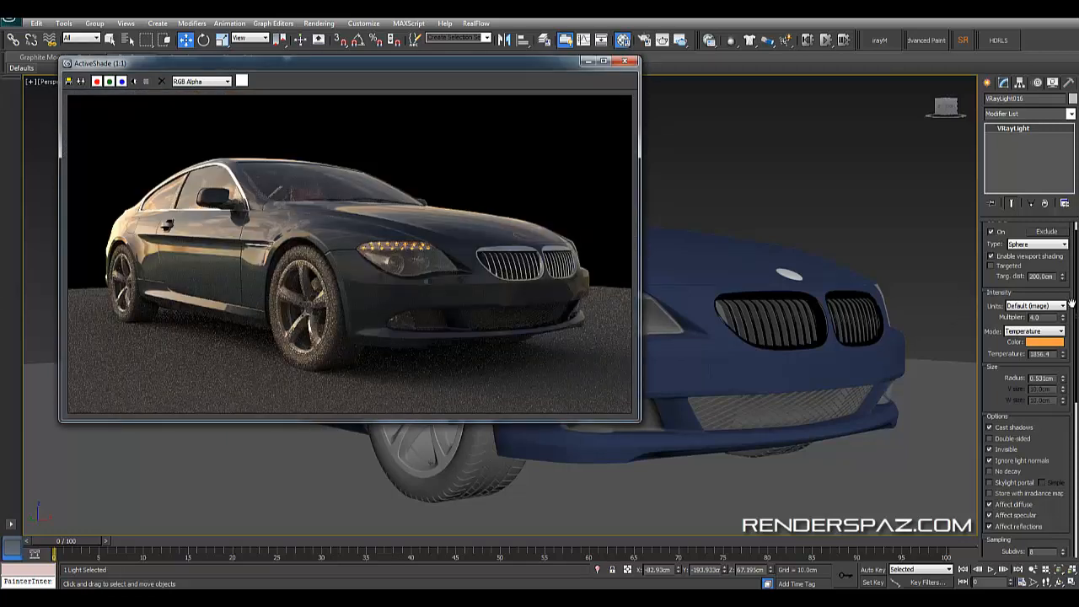
- Raise the headlight lights' colour temperature to a cool white of about 7128
{"action": "left_click_drag", "start_coordinate": [1050, 354], "coordinate": [931, 328]}
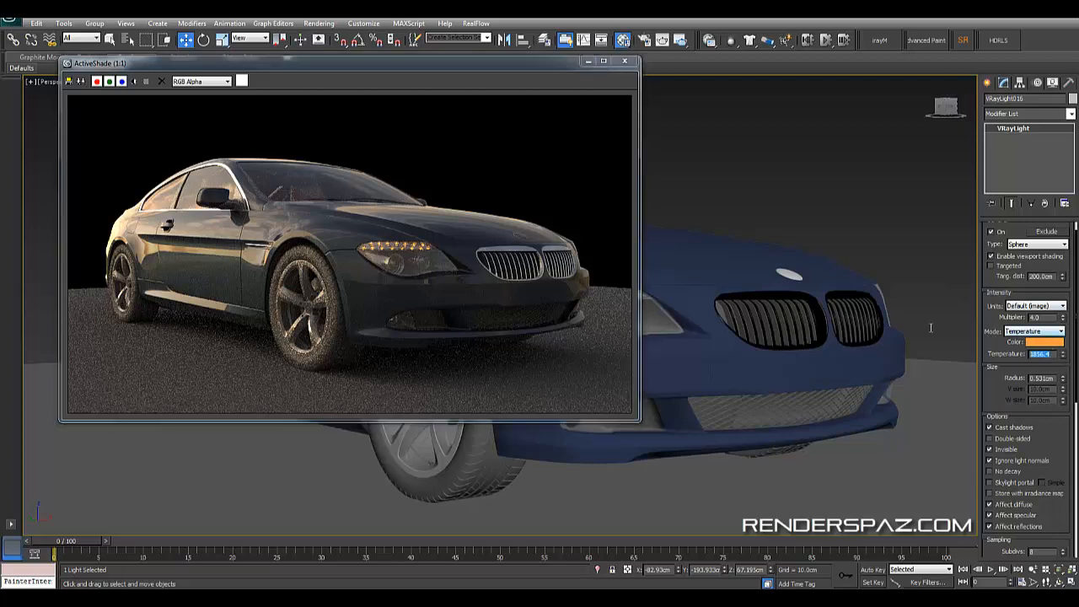
{"action": "left_click", "coordinate": [1039, 351]}
{"action": "left_click_drag", "start_coordinate": [1062, 355], "coordinate": [1050, 191]}
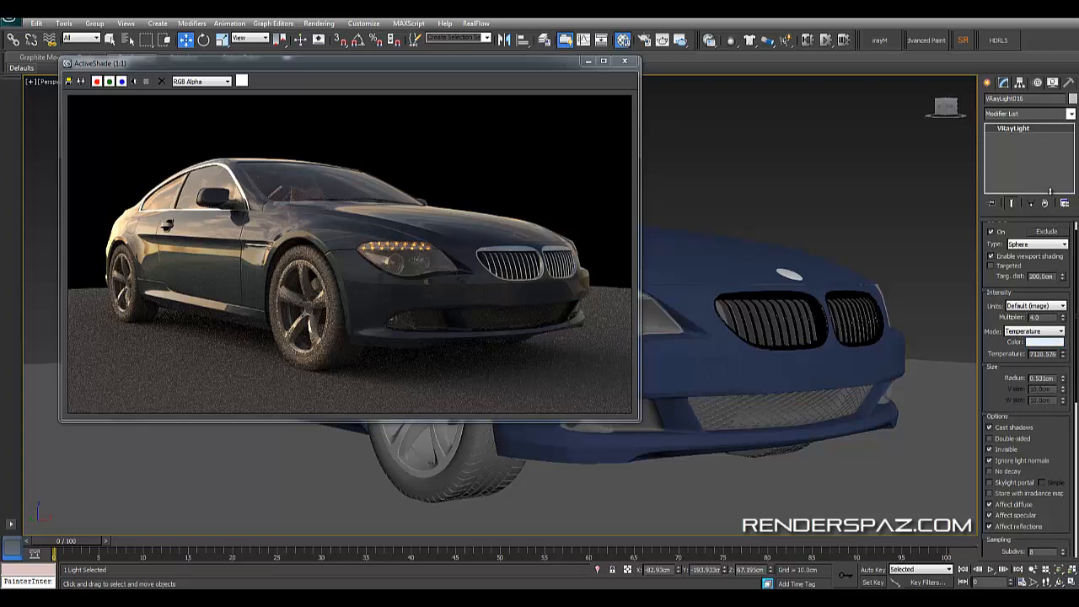